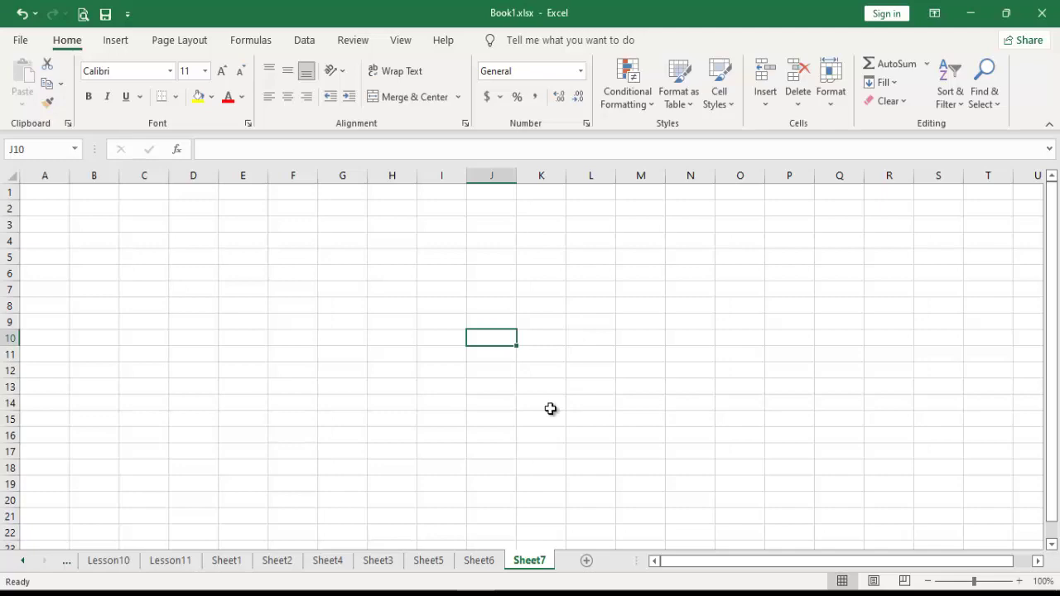
Review the Sheet6 student table and the lookup area's VLOOKUP results
{"action": "left_click", "coordinate": [478, 561]}
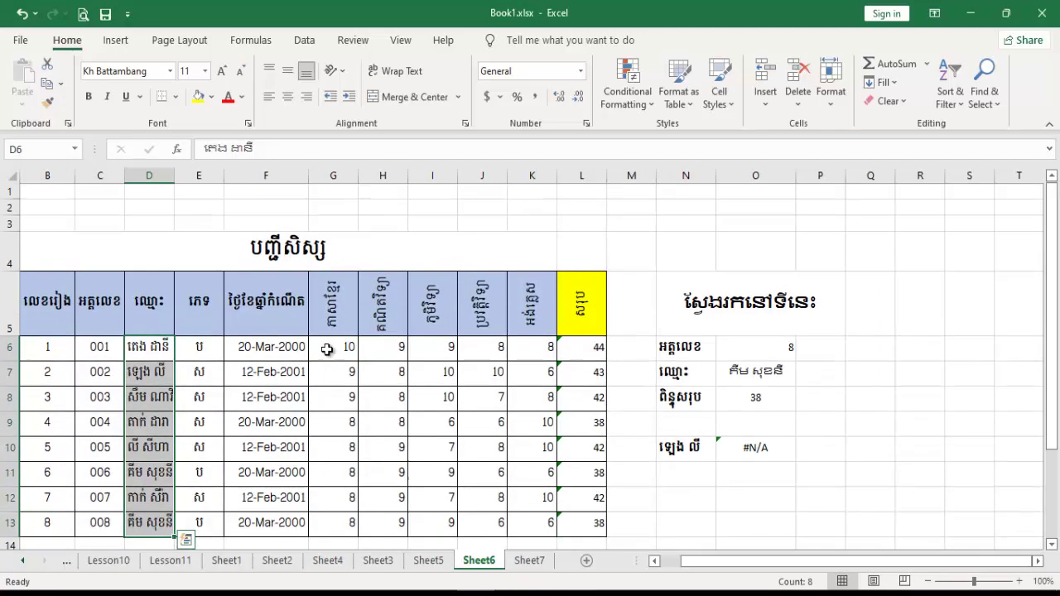
{"action": "left_click", "coordinate": [286, 348]}
{"action": "scroll", "coordinate": [575, 379], "scroll_direction": "down", "scroll_amount": 1}
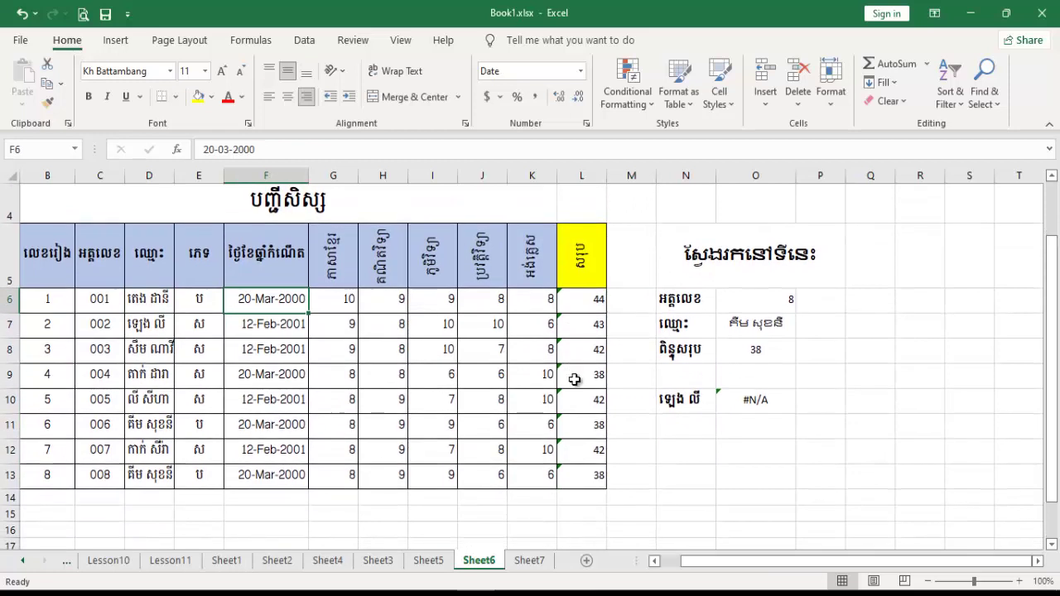
{"action": "left_click", "coordinate": [741, 383]}
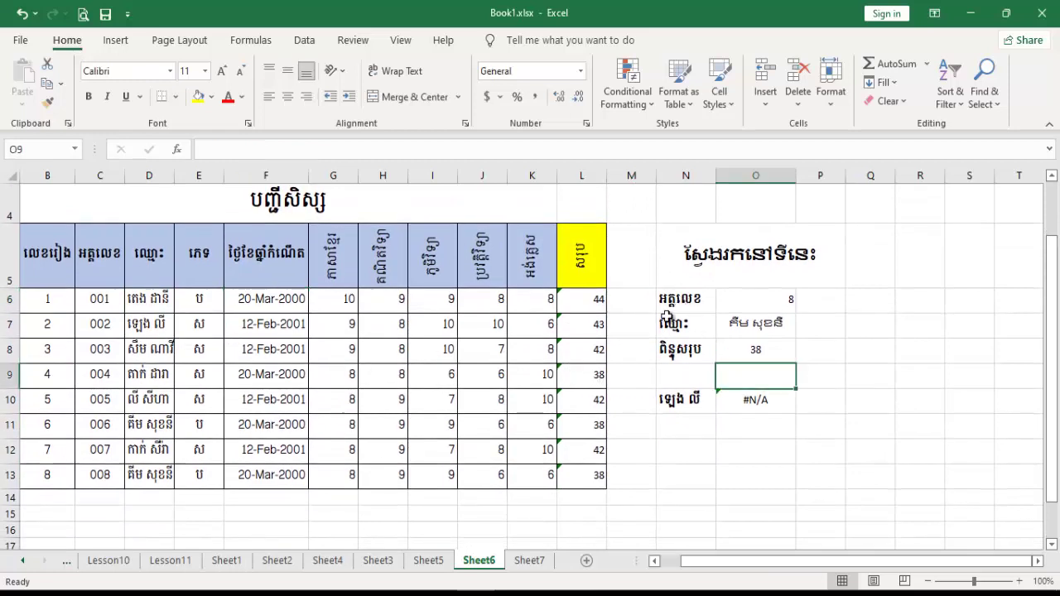
{"action": "left_click", "coordinate": [745, 308]}
{"action": "left_click", "coordinate": [729, 326]}
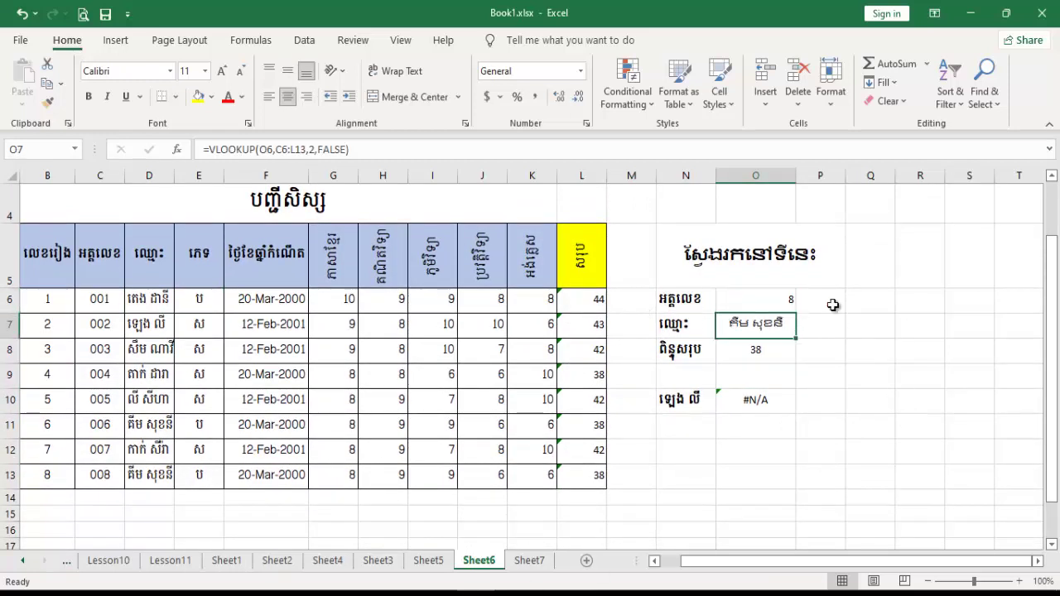
{"action": "left_click", "coordinate": [755, 299]}
{"action": "left_click", "coordinate": [755, 374]}
{"action": "left_click_drag", "start_coordinate": [755, 299], "coordinate": [771, 404]}
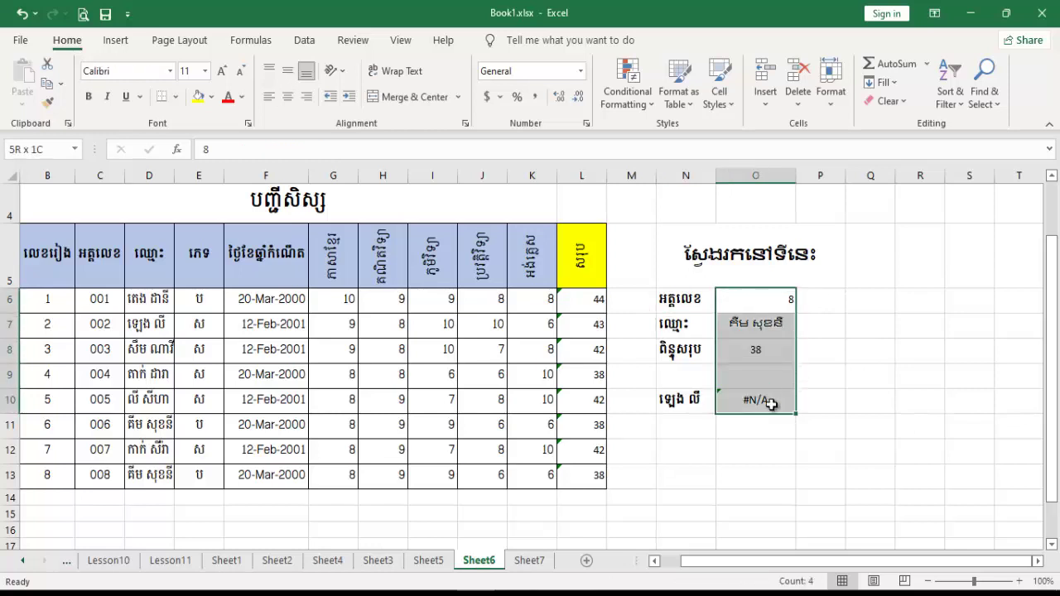
Inspect Sheet6's header row, B5 to E5, and the VLOOKUP name formula
{"action": "left_click", "coordinate": [10, 255]}
{"action": "left_click", "coordinate": [625, 359]}
{"action": "left_click", "coordinate": [726, 323]}
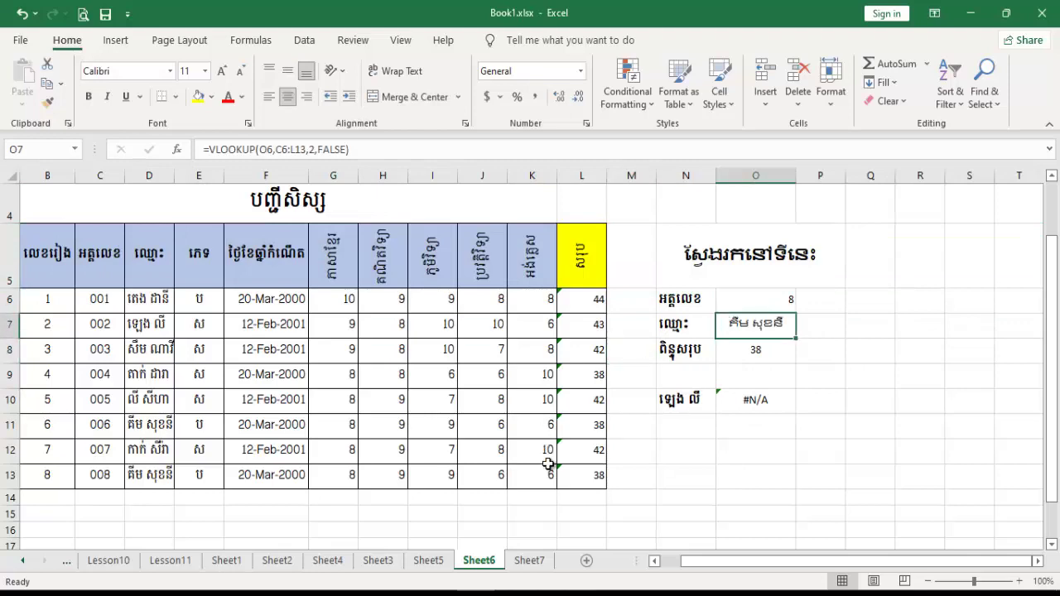
{"action": "right_click", "coordinate": [529, 561]}
{"action": "left_click", "coordinate": [468, 558]}
{"action": "left_click", "coordinate": [489, 561]}
{"action": "left_click", "coordinate": [51, 258]}
{"action": "left_click", "coordinate": [206, 259]}
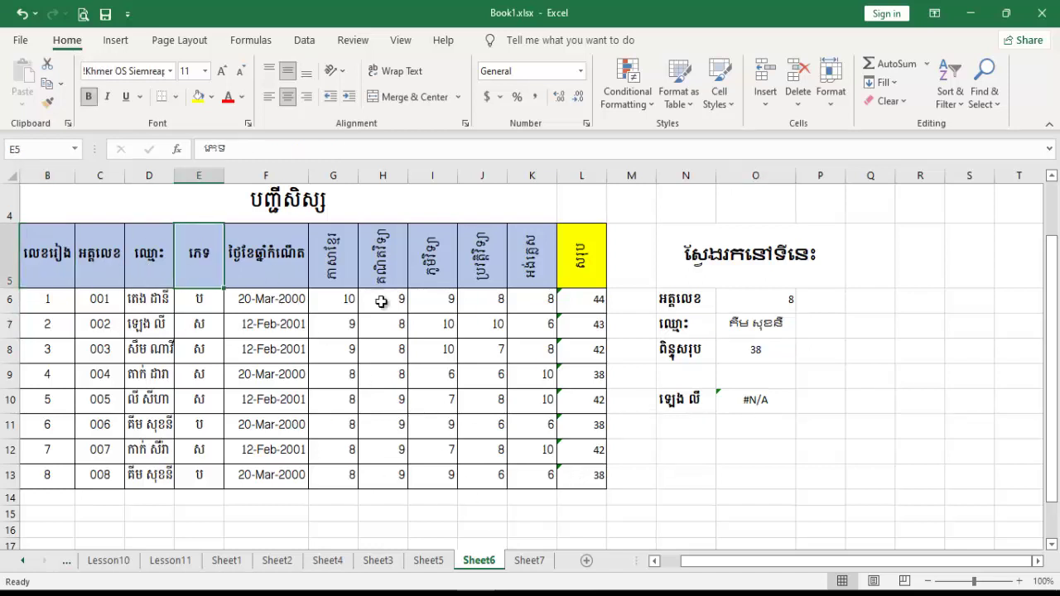
Widen column C on Sheet7 by dragging its border
{"action": "left_click", "coordinate": [530, 561]}
{"action": "left_click", "coordinate": [193, 273]}
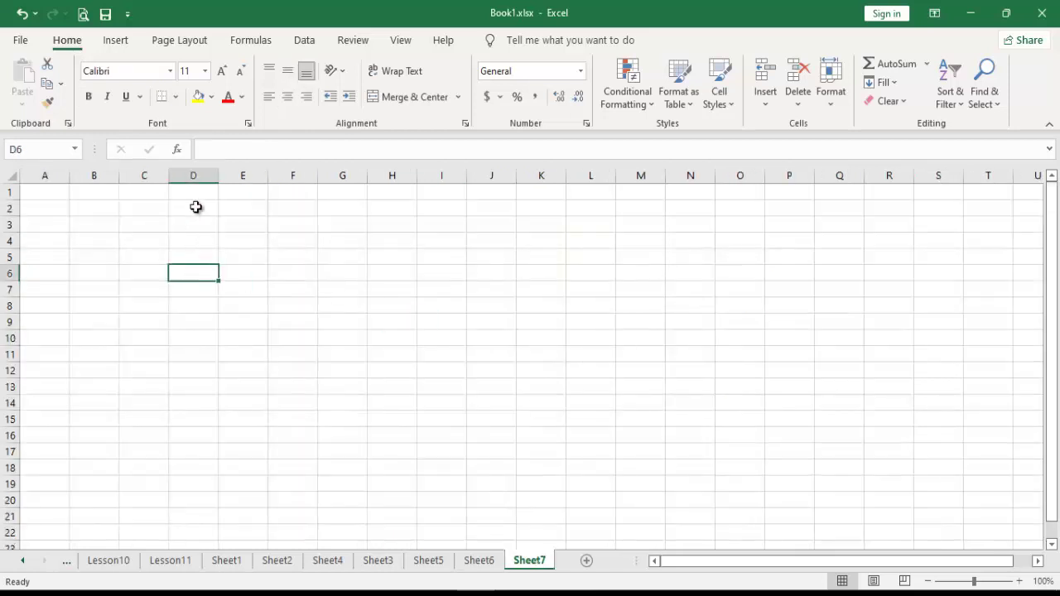
{"action": "left_click", "coordinate": [144, 207]}
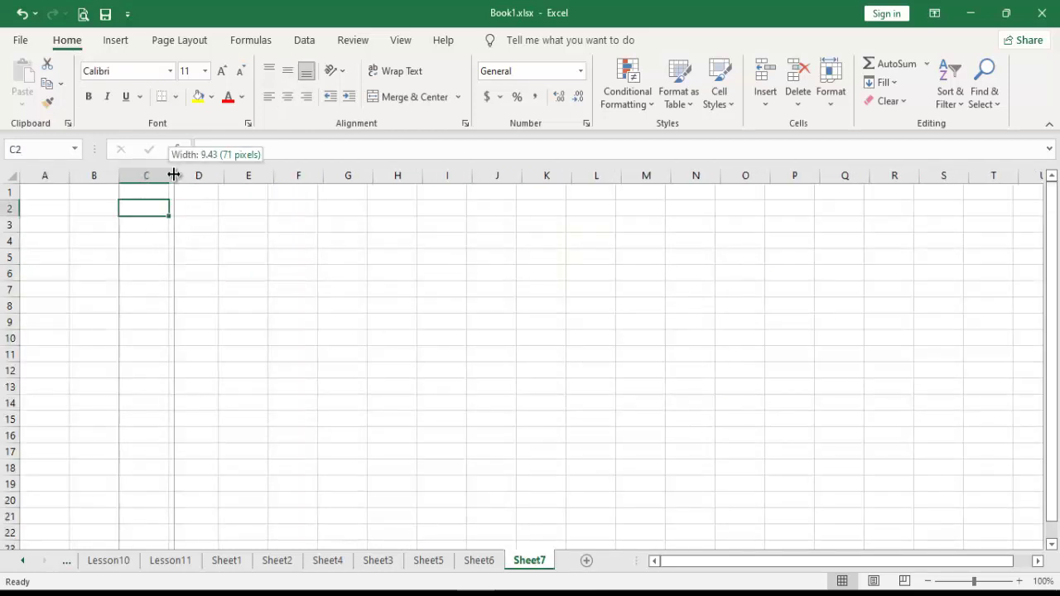
{"action": "left_click_drag", "start_coordinate": [169, 175], "coordinate": [174, 175]}
{"action": "left_click", "coordinate": [188, 287]}
{"action": "left_click", "coordinate": [153, 242]}
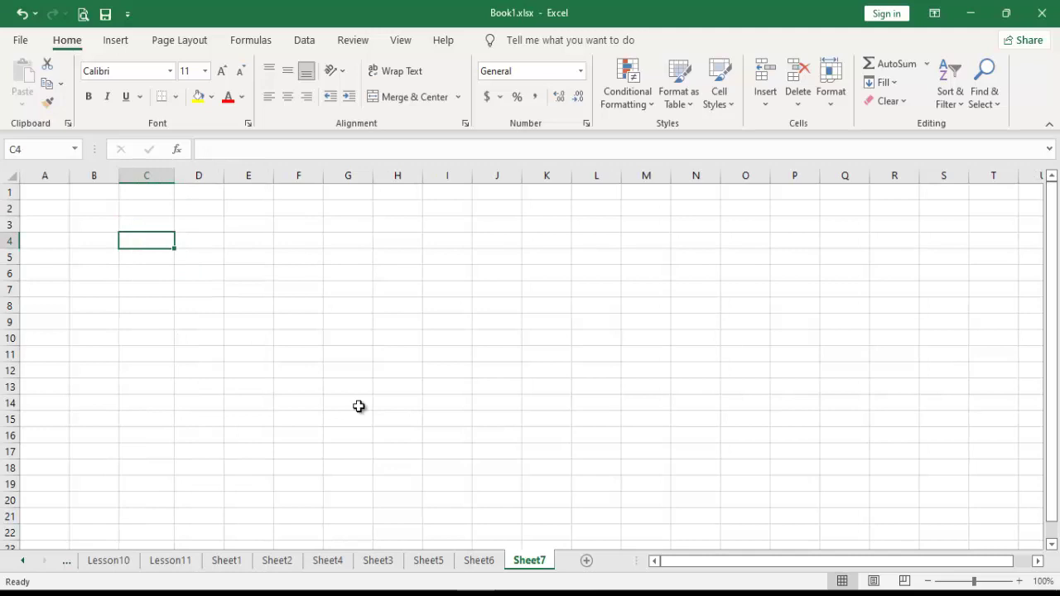
Check the student IDs 001 to 008 in Sheet6's table
{"action": "left_click", "coordinate": [485, 560]}
{"action": "left_click", "coordinate": [543, 404]}
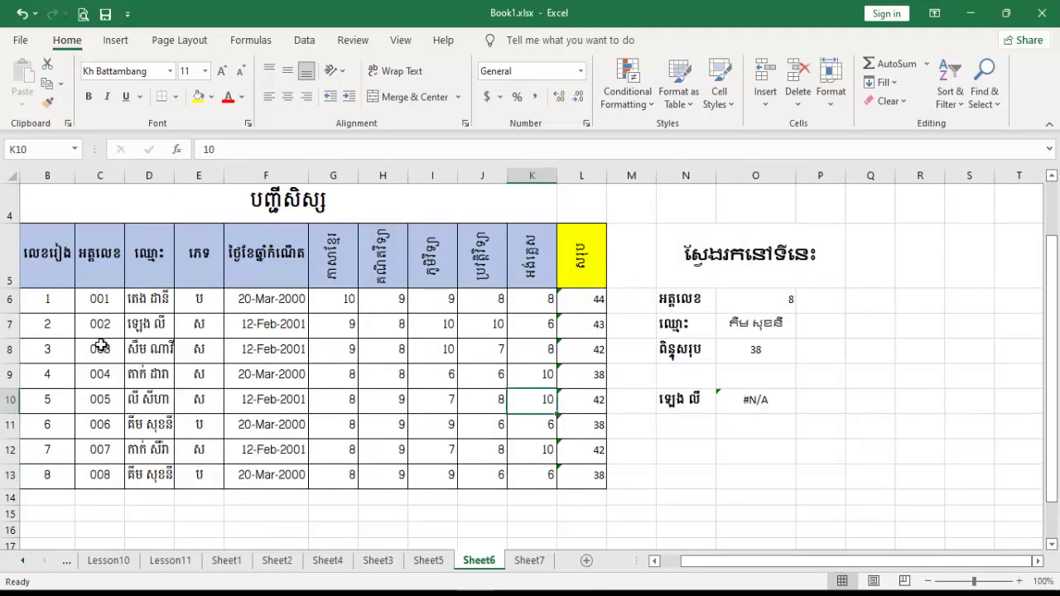
{"action": "left_click_drag", "start_coordinate": [98, 302], "coordinate": [101, 474]}
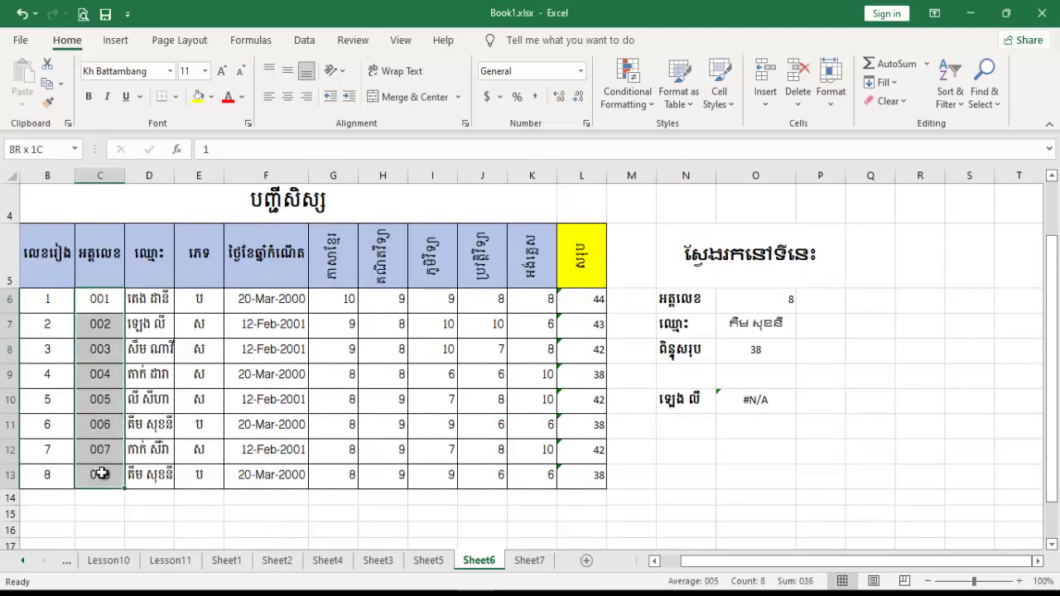
{"action": "left_click", "coordinate": [537, 429]}
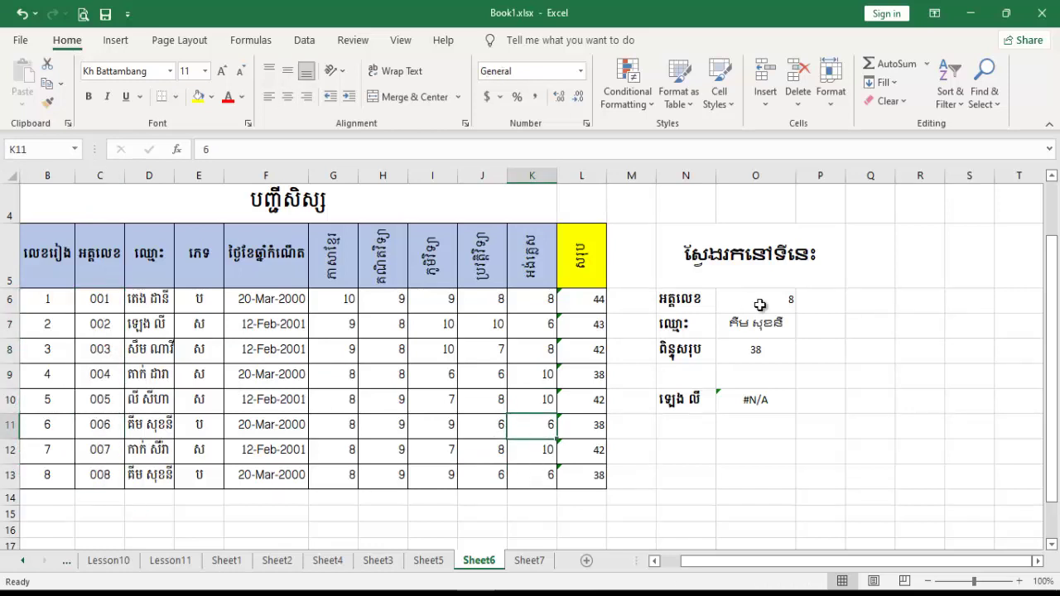
Enter the heading ID in cell C2 on Sheet7 and centre it
{"action": "left_click", "coordinate": [530, 560]}
{"action": "left_click", "coordinate": [217, 325]}
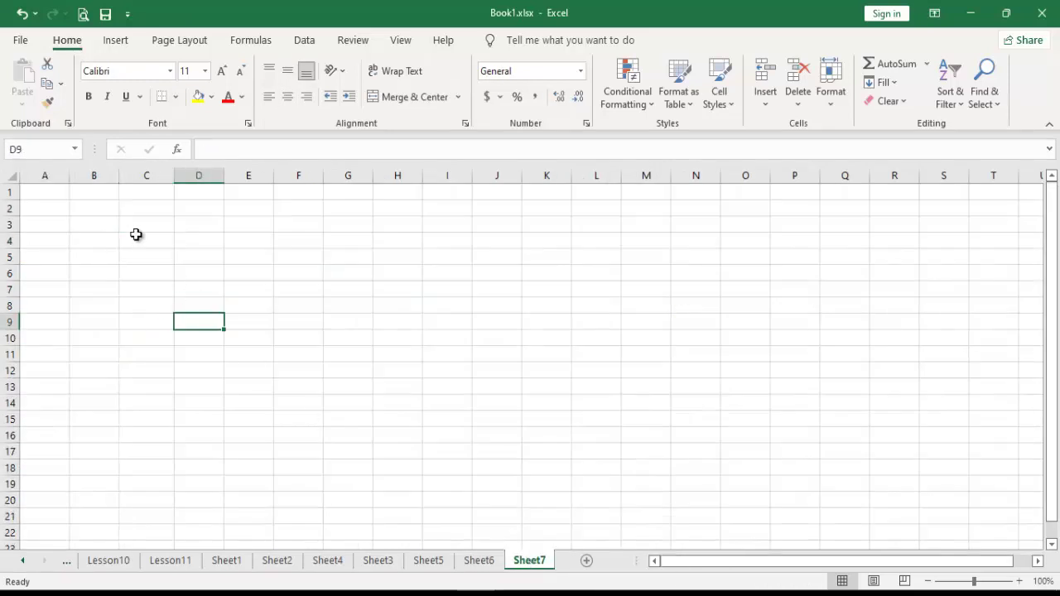
{"action": "left_click", "coordinate": [141, 214]}
{"action": "type", "text": "ID"}
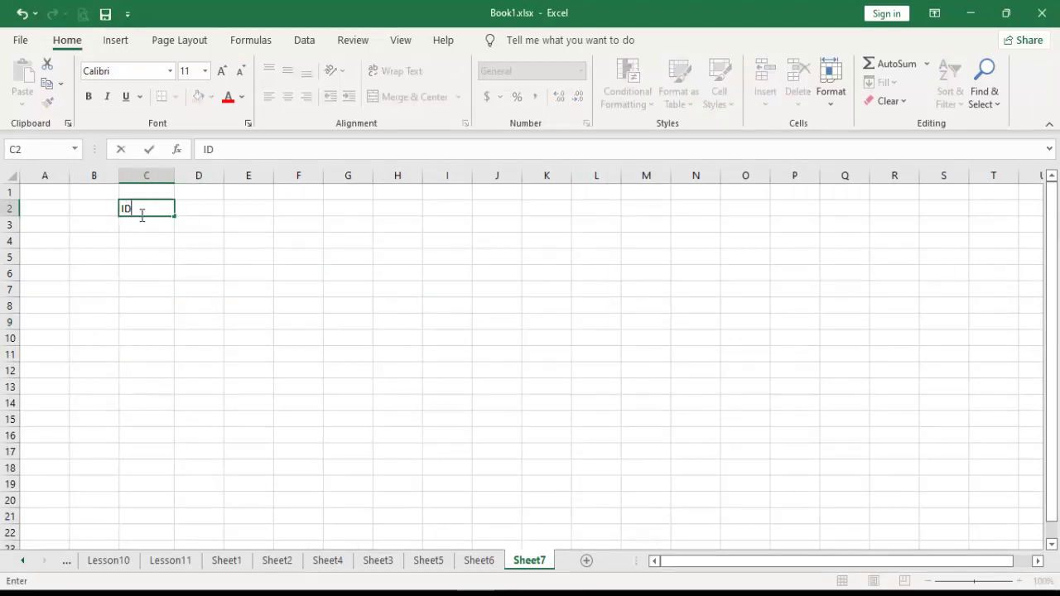
{"action": "key", "text": "Return"}
{"action": "left_click", "coordinate": [142, 209]}
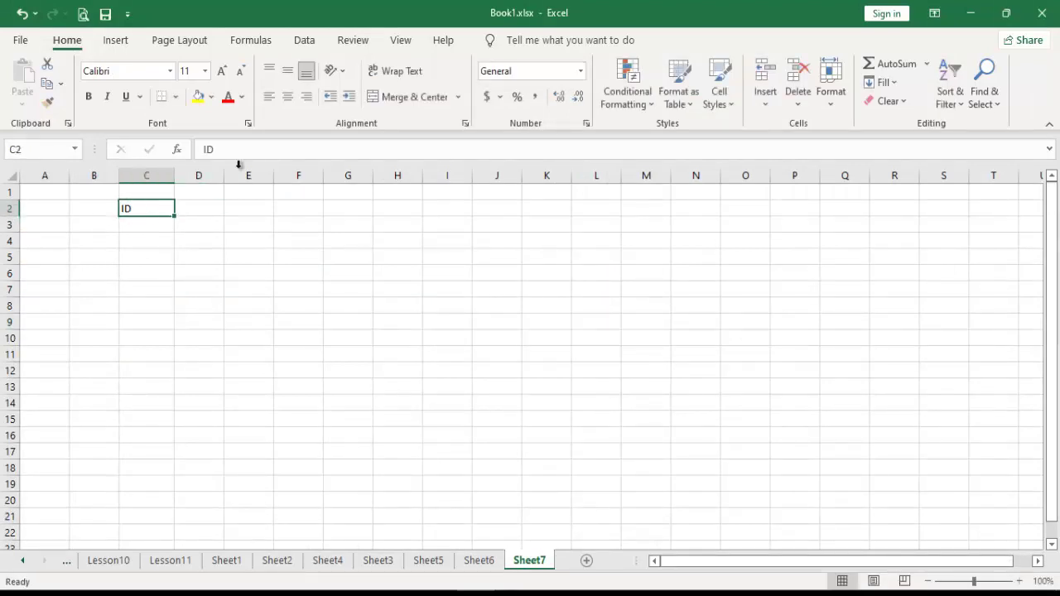
{"action": "left_click", "coordinate": [288, 97]}
Look over the ID heading in C2 against cells C3 to C5 below it
{"action": "left_click", "coordinate": [186, 260]}
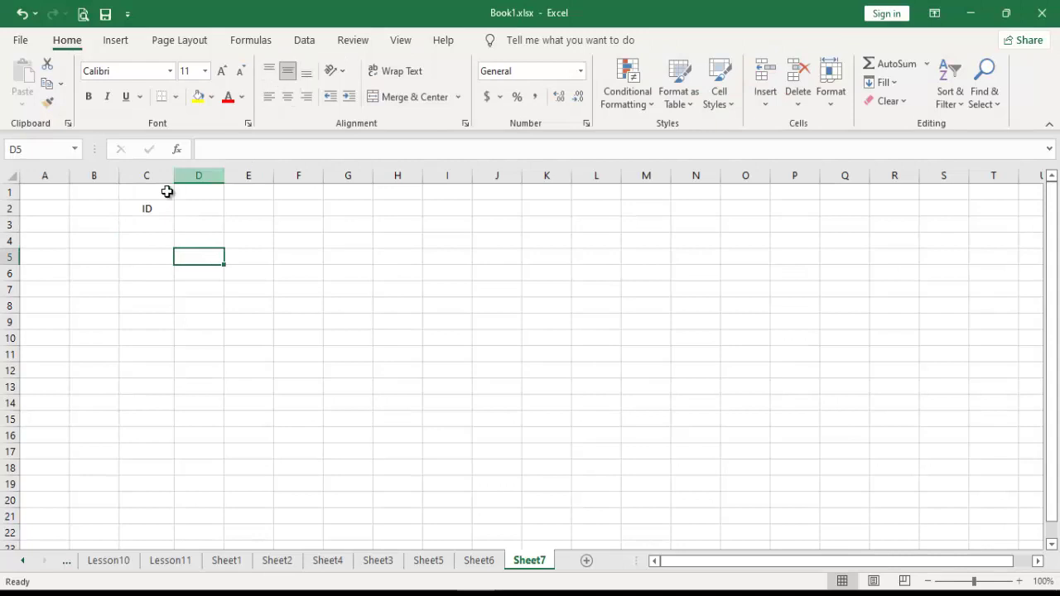
{"action": "left_click", "coordinate": [130, 222]}
{"action": "left_click", "coordinate": [143, 212]}
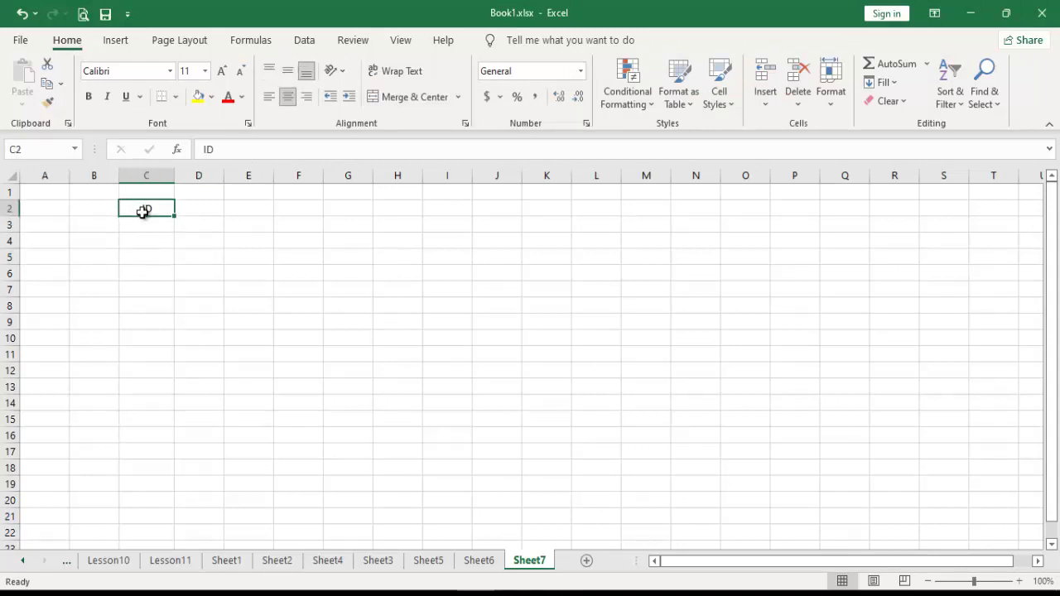
{"action": "left_click", "coordinate": [131, 255]}
{"action": "left_click", "coordinate": [146, 211]}
{"action": "left_click", "coordinate": [149, 242]}
Select the ID heading cell C2 on Sheet7 to clear it
{"action": "left_click", "coordinate": [157, 209]}
Copy Sheet6's ID column, header included, down to ID 008
{"action": "left_click", "coordinate": [479, 560]}
{"action": "left_click", "coordinate": [266, 424]}
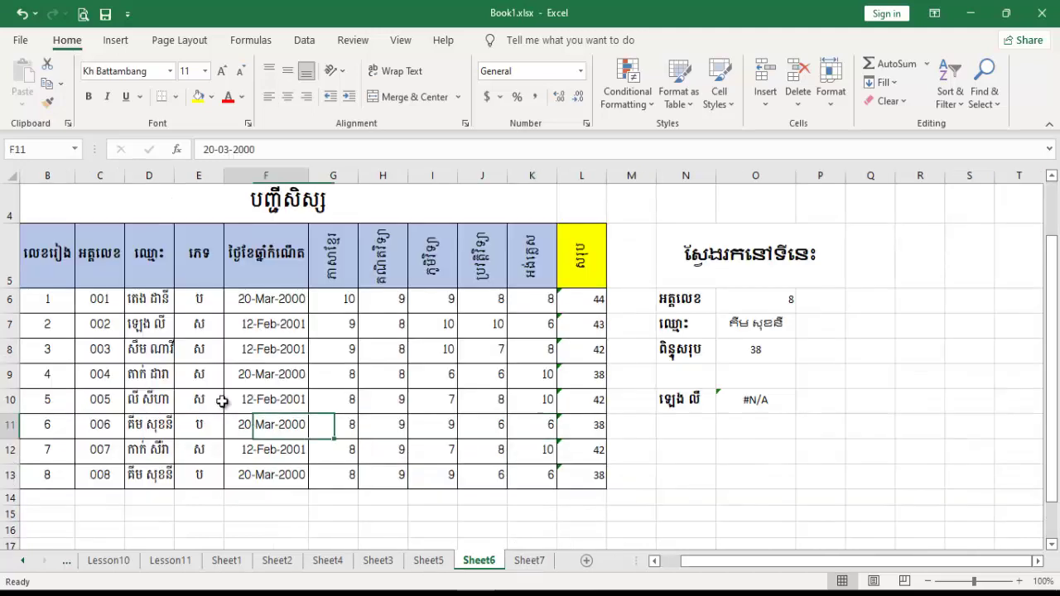
{"action": "left_click", "coordinate": [101, 301]}
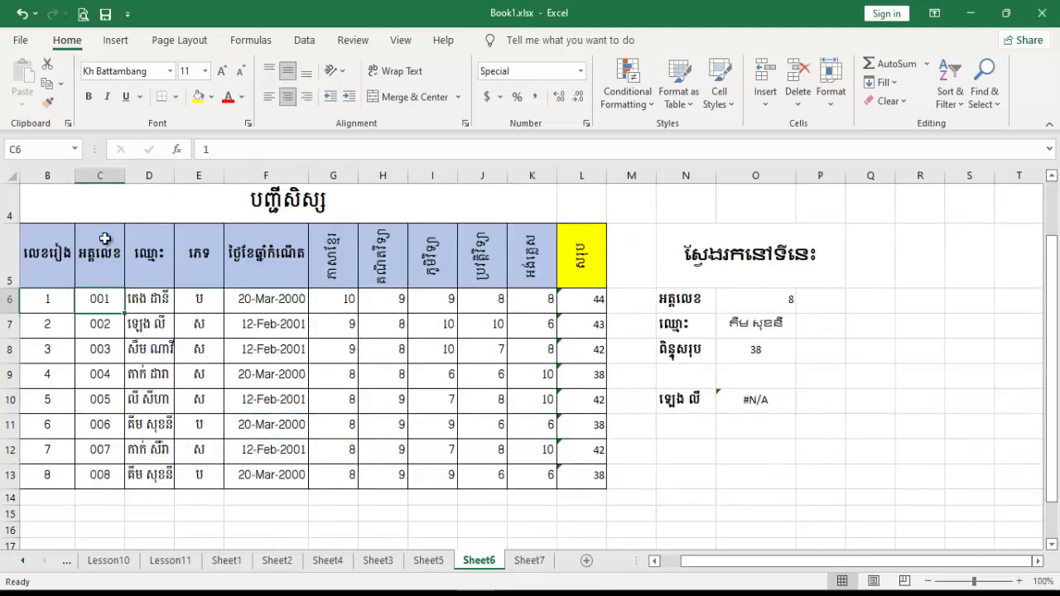
{"action": "left_click_drag", "start_coordinate": [105, 239], "coordinate": [101, 476]}
{"action": "key", "text": "ctrl+c"}
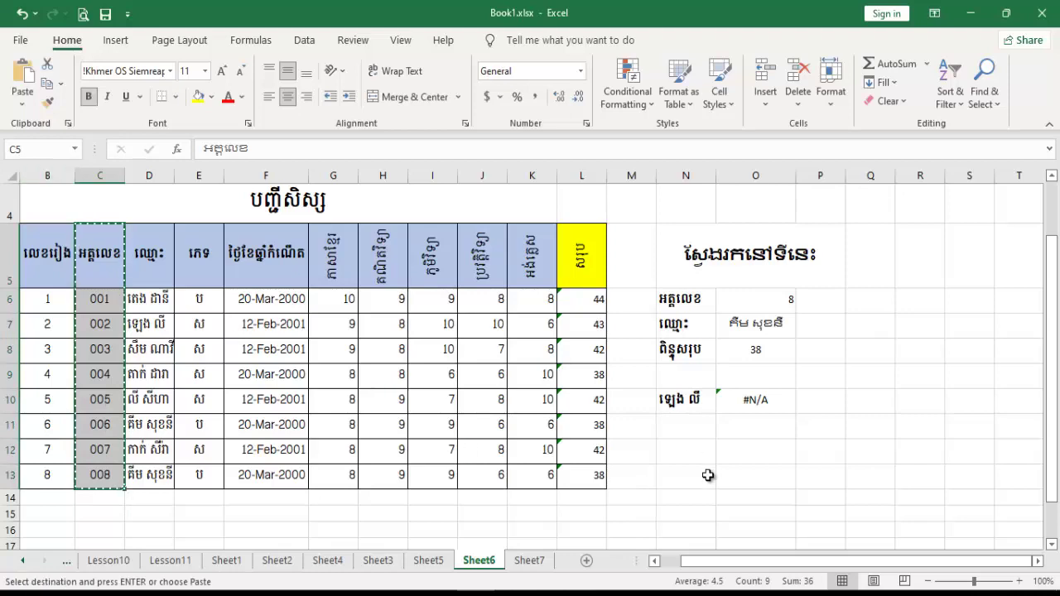
Copy all of Sheet6's column C of IDs and paste it into column B on Sheet7
{"action": "left_click", "coordinate": [529, 561]}
{"action": "left_click", "coordinate": [154, 244]}
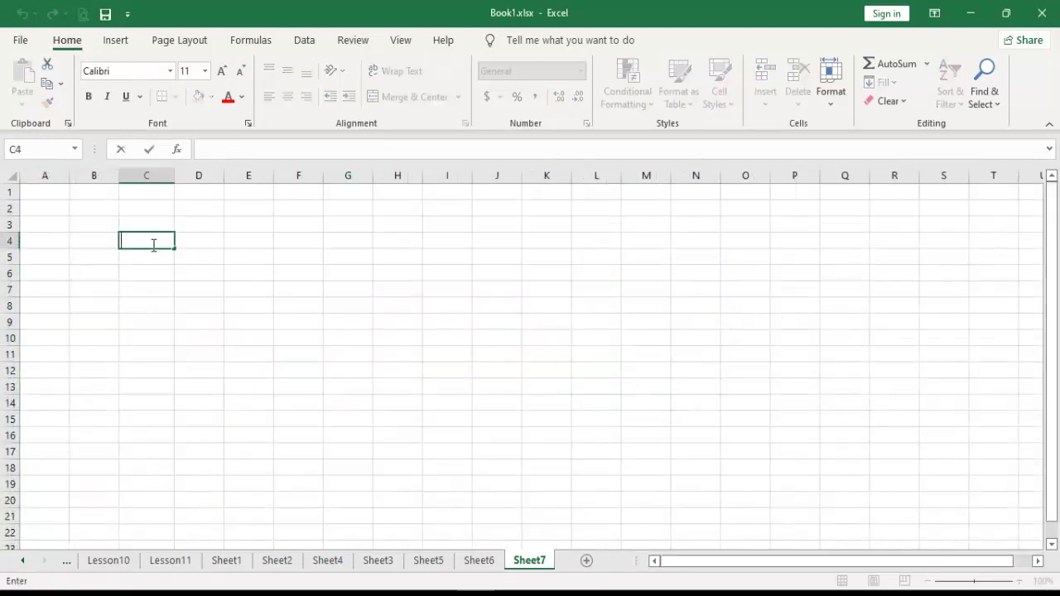
{"action": "left_click", "coordinate": [151, 286]}
{"action": "left_click", "coordinate": [139, 242]}
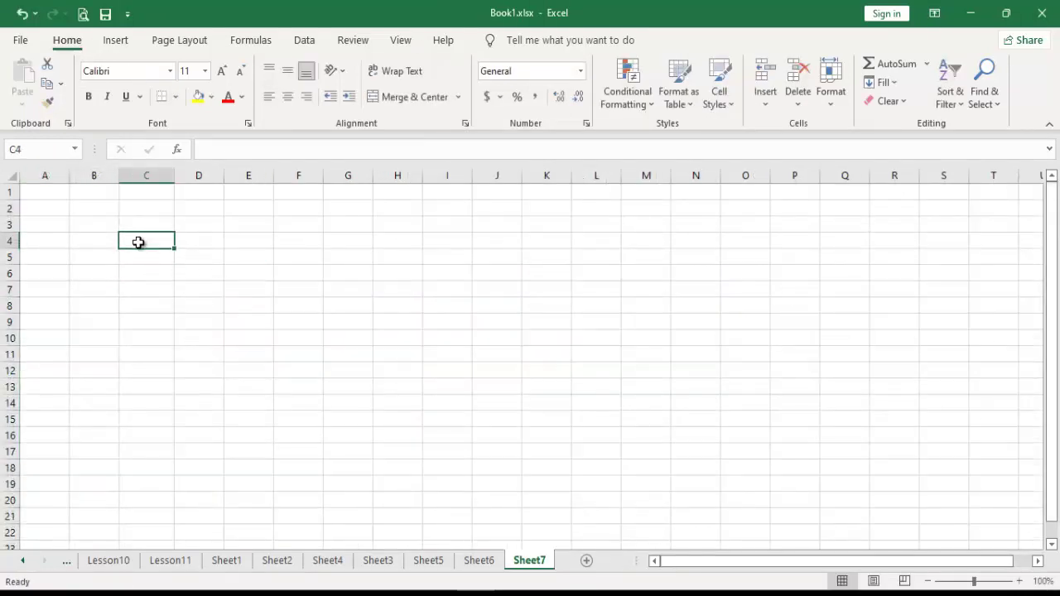
{"action": "left_click", "coordinate": [478, 560]}
{"action": "left_click", "coordinate": [103, 174]}
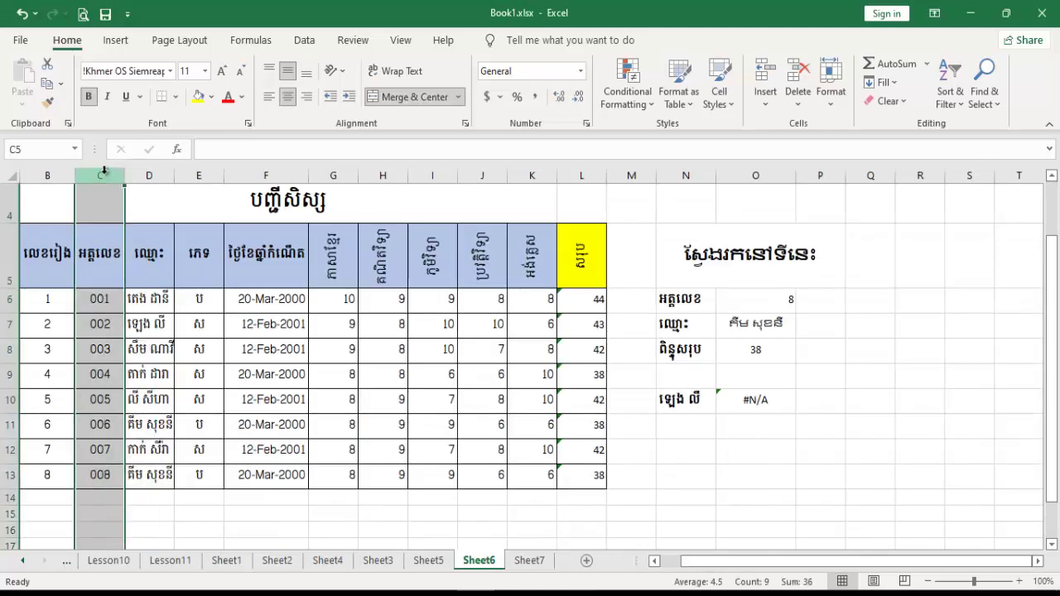
{"action": "key", "text": "ctrl+c"}
{"action": "left_click", "coordinate": [524, 560]}
{"action": "left_click", "coordinate": [142, 174]}
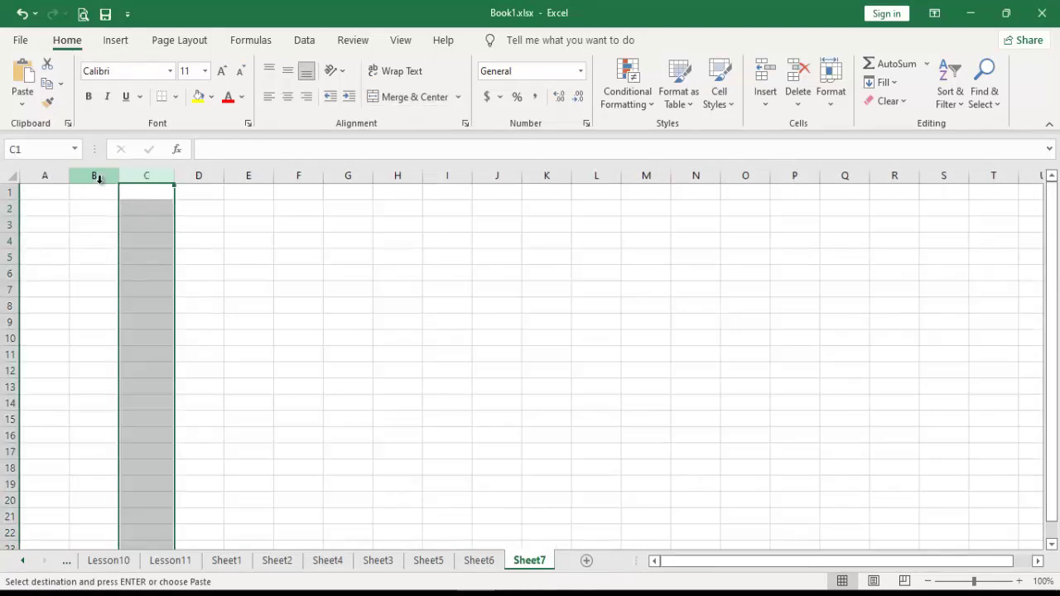
{"action": "left_click", "coordinate": [94, 175]}
{"action": "key", "text": "ctrl+v"}
Delete column A on Sheet7 so the pasted IDs sit in column A
{"action": "left_click", "coordinate": [145, 224]}
{"action": "left_click", "coordinate": [91, 259]}
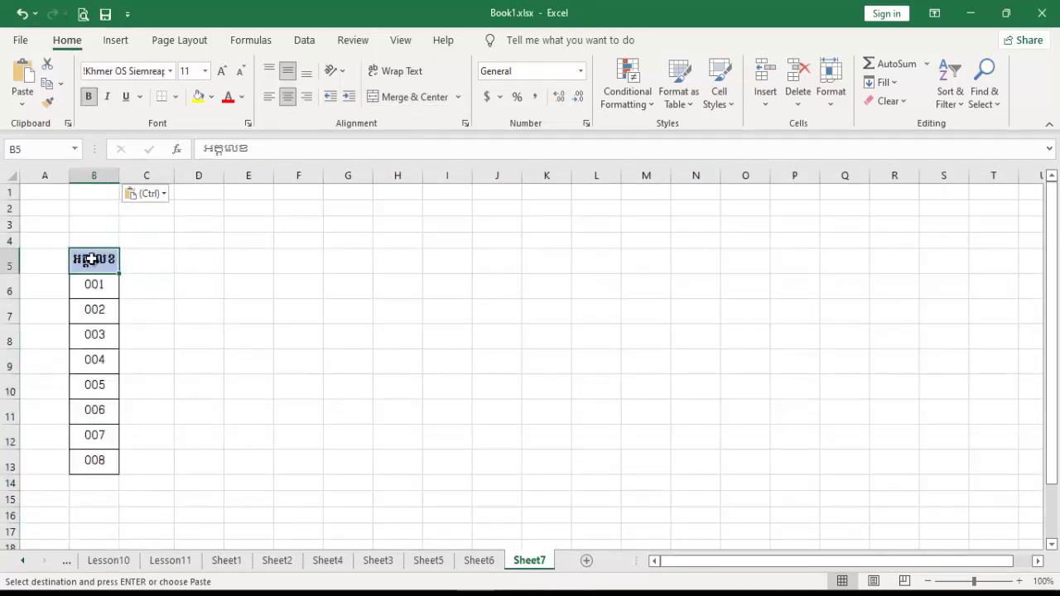
{"action": "left_click_drag", "start_coordinate": [91, 259], "coordinate": [296, 480]}
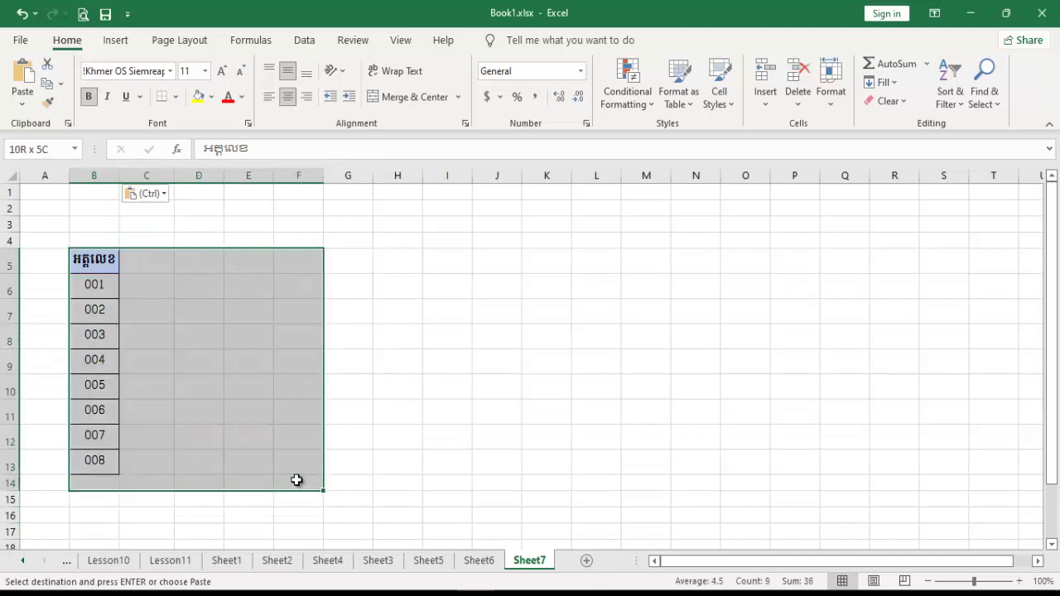
{"action": "left_click", "coordinate": [146, 242]}
{"action": "right_click", "coordinate": [47, 177]}
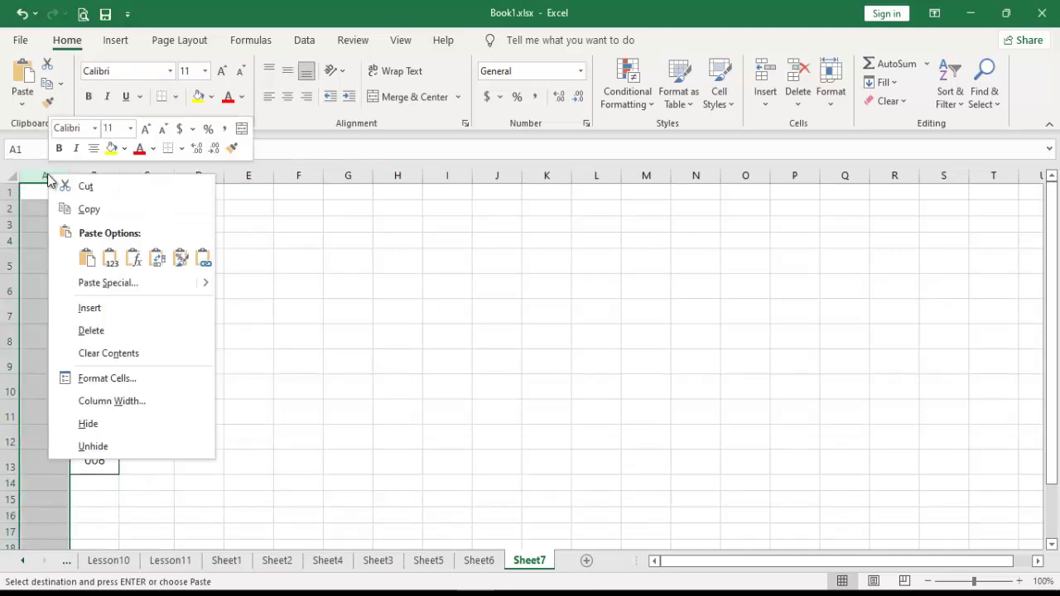
{"action": "left_click", "coordinate": [110, 329]}
Review Sheet6's table columns C through L, from IDs to totals
{"action": "left_click", "coordinate": [479, 561]}
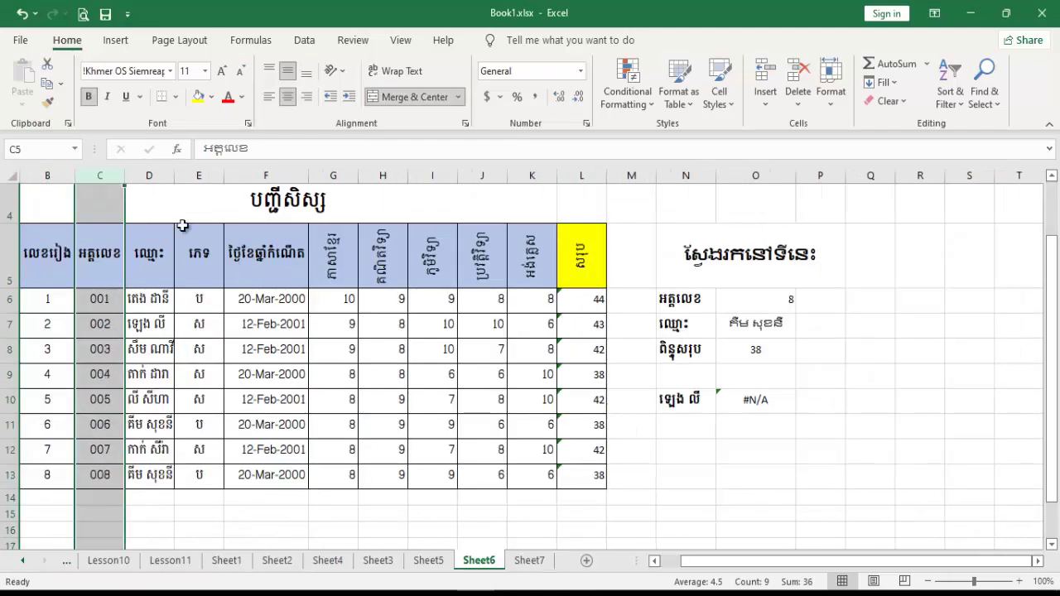
{"action": "left_click_drag", "start_coordinate": [100, 176], "coordinate": [539, 177]}
{"action": "left_click_drag", "start_coordinate": [333, 299], "coordinate": [333, 324]}
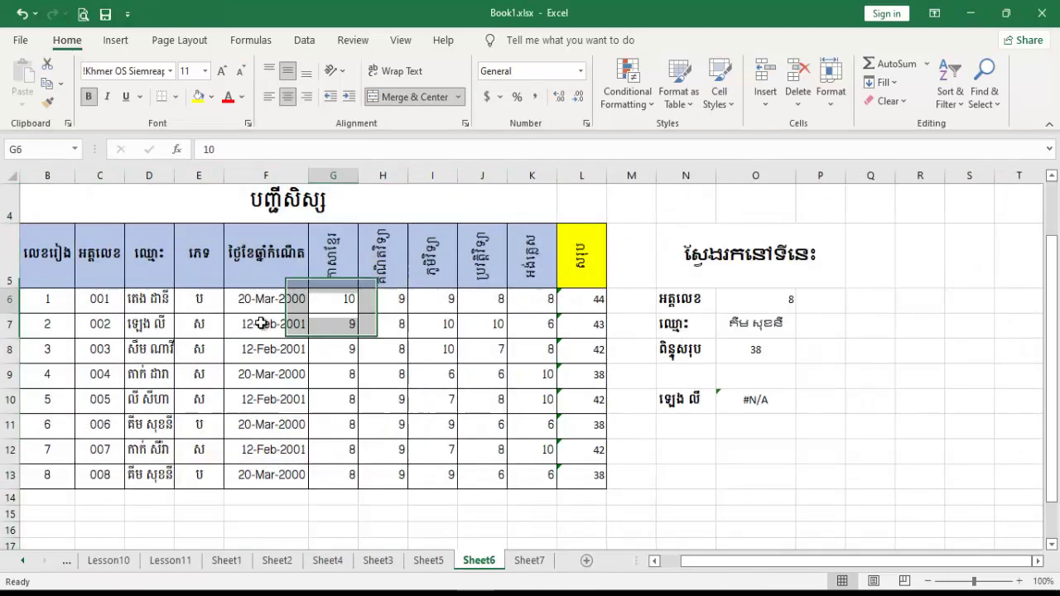
{"action": "left_click", "coordinate": [99, 323]}
{"action": "left_click_drag", "start_coordinate": [100, 176], "coordinate": [615, 175]}
{"action": "left_click", "coordinate": [333, 255]}
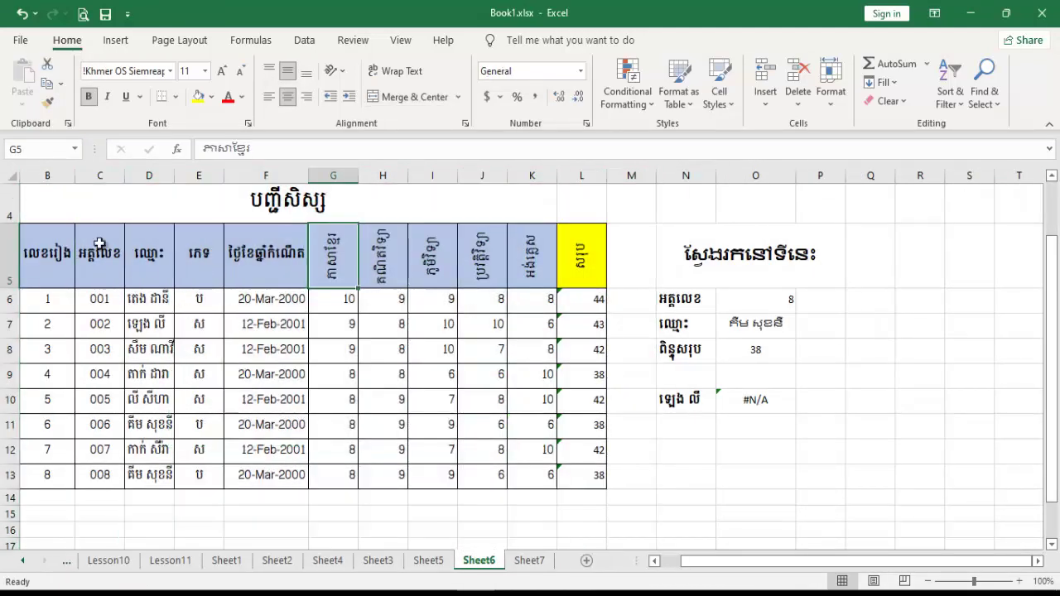
{"action": "left_click", "coordinate": [101, 176]}
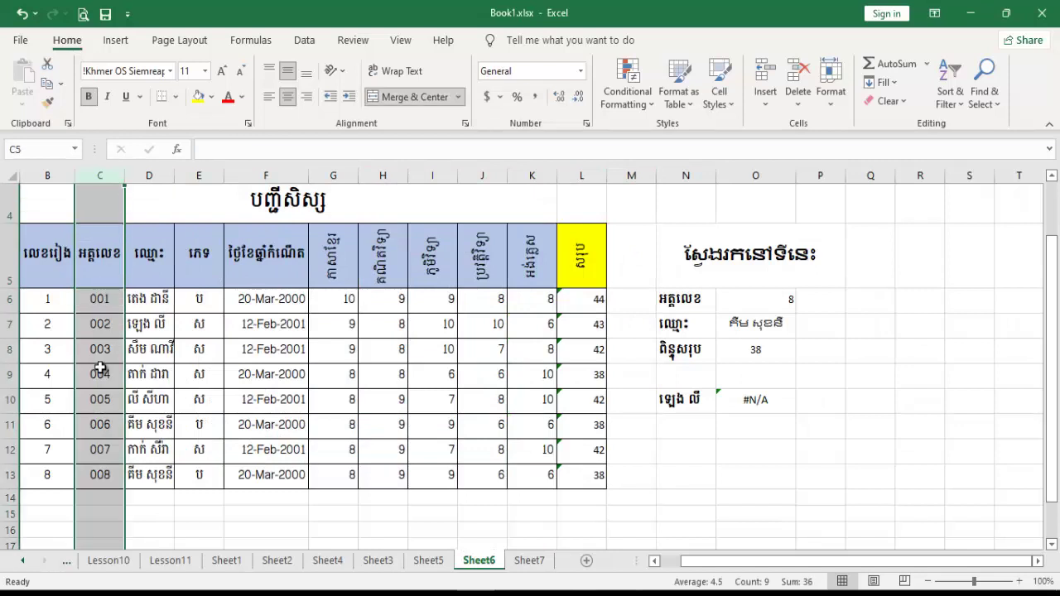
{"action": "left_click", "coordinate": [582, 176]}
{"action": "mouse_move", "coordinate": [558, 251]}
{"action": "left_mouse_down"}
{"action": "mouse_move", "coordinate": [520, 251]}
{"action": "mouse_move", "coordinate": [537, 251]}
{"action": "left_mouse_up"}
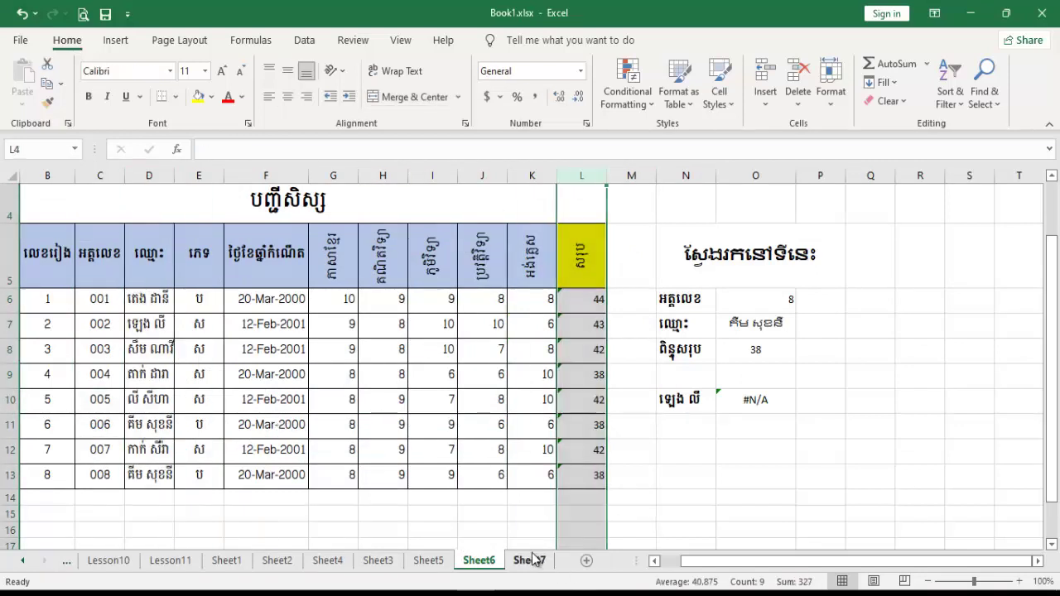
Return to Sheet7 and select cell B5 beside the ID header
{"action": "left_click", "coordinate": [530, 561]}
{"action": "left_click", "coordinate": [438, 468]}
{"action": "left_click", "coordinate": [146, 335]}
{"action": "left_click", "coordinate": [97, 260]}
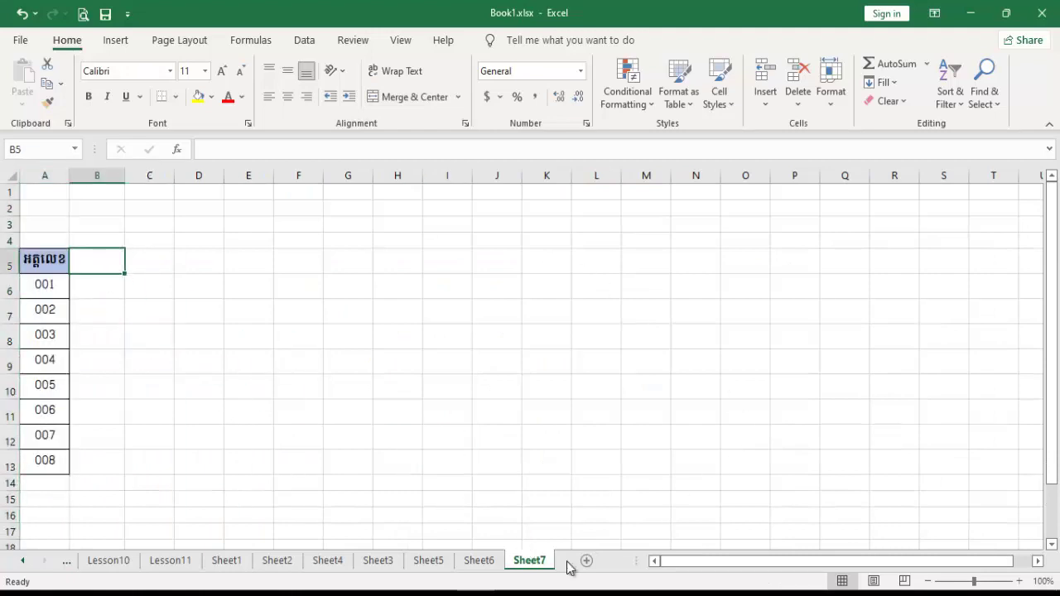
Copy the name header from Sheet6's D5 into B5 on Sheet7
{"action": "left_click", "coordinate": [106, 315]}
{"action": "left_click", "coordinate": [103, 265]}
{"action": "left_click", "coordinate": [478, 561]}
{"action": "left_click", "coordinate": [198, 298]}
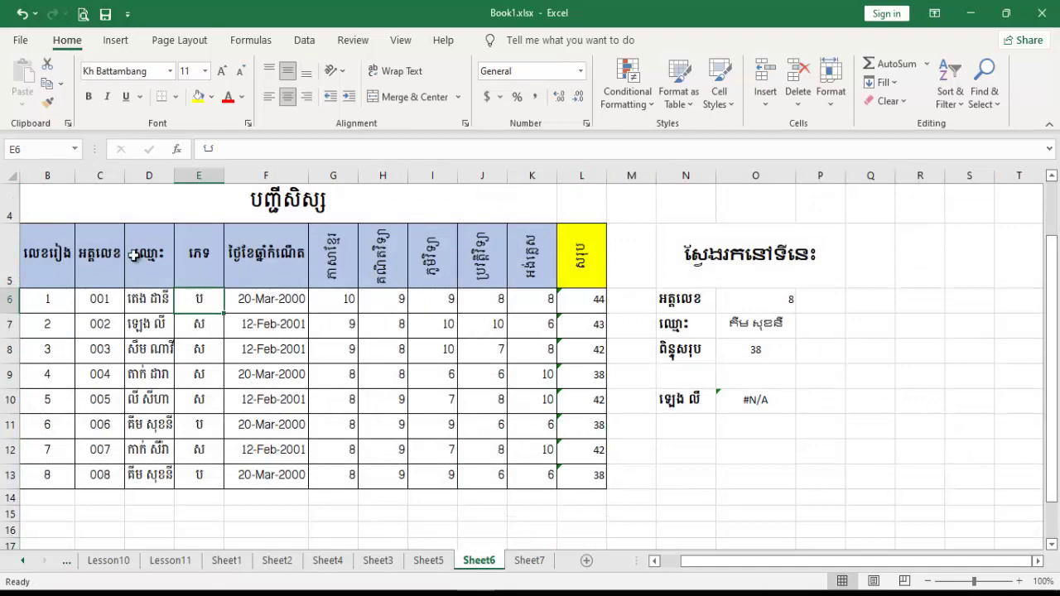
{"action": "left_click", "coordinate": [149, 255]}
{"action": "key", "text": "ctrl+c"}
{"action": "left_click", "coordinate": [530, 560]}
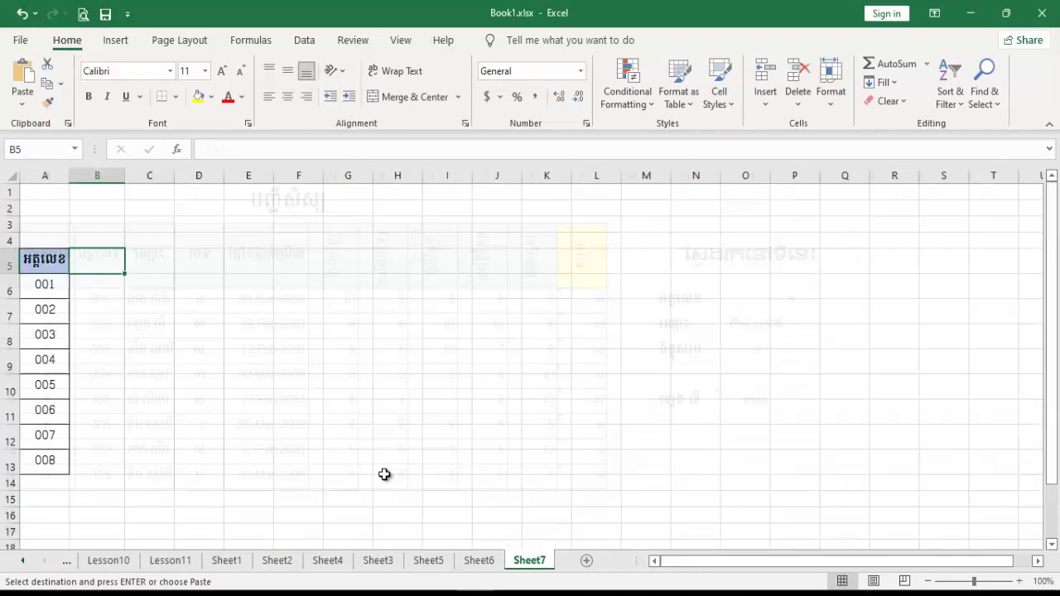
{"action": "key", "text": "ctrl+v"}
{"action": "key", "text": "Escape"}
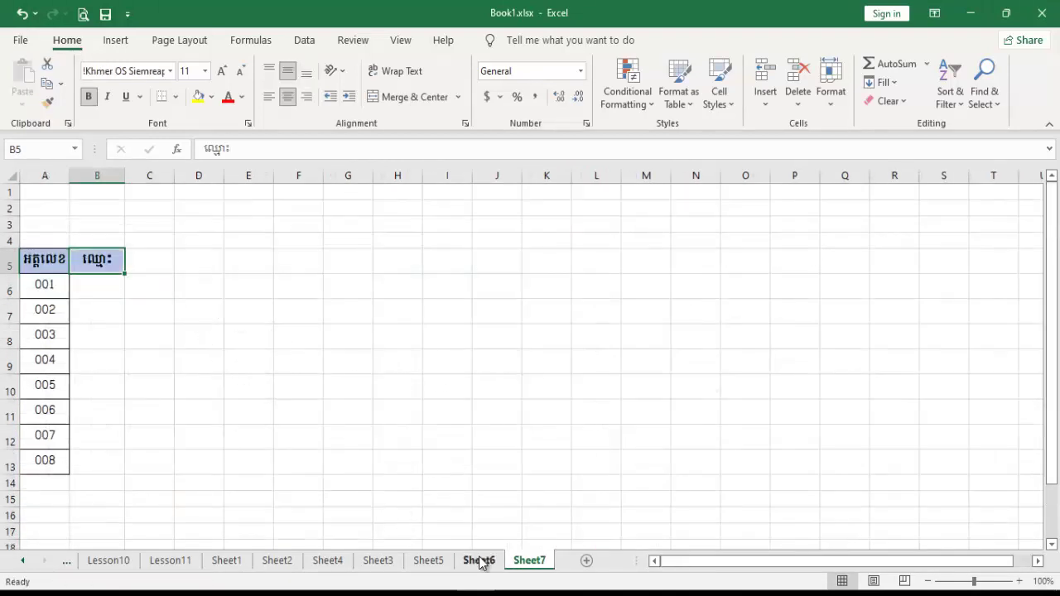
Copy the yellow total header from Sheet6's L5 into C5 on Sheet7
{"action": "left_click", "coordinate": [479, 560]}
{"action": "left_click", "coordinate": [579, 259]}
{"action": "key", "text": "ctrl+c"}
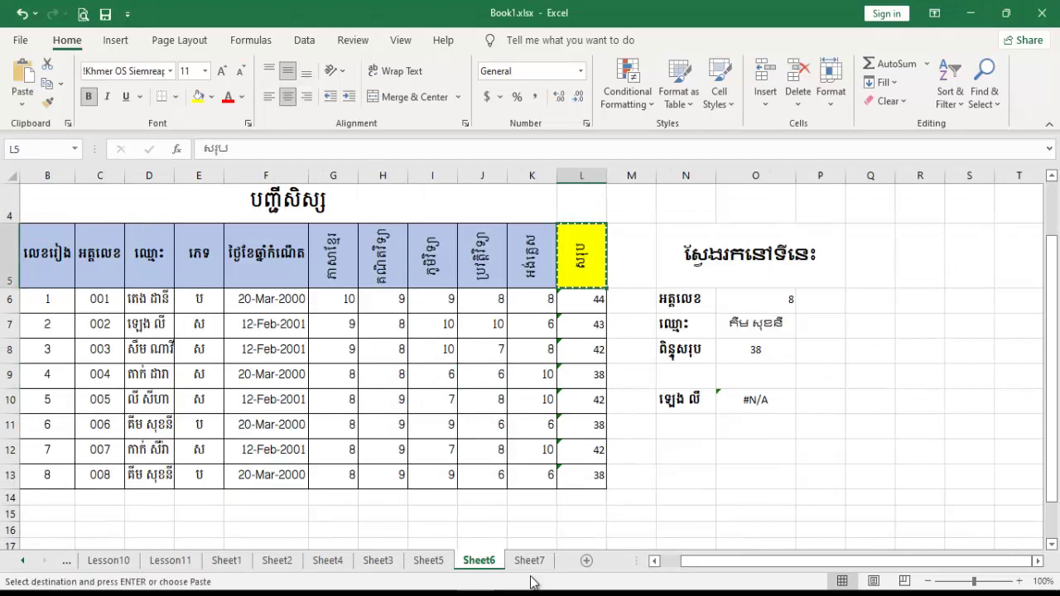
{"action": "left_click", "coordinate": [530, 560]}
{"action": "left_click", "coordinate": [147, 252]}
{"action": "key", "text": "ctrl+v"}
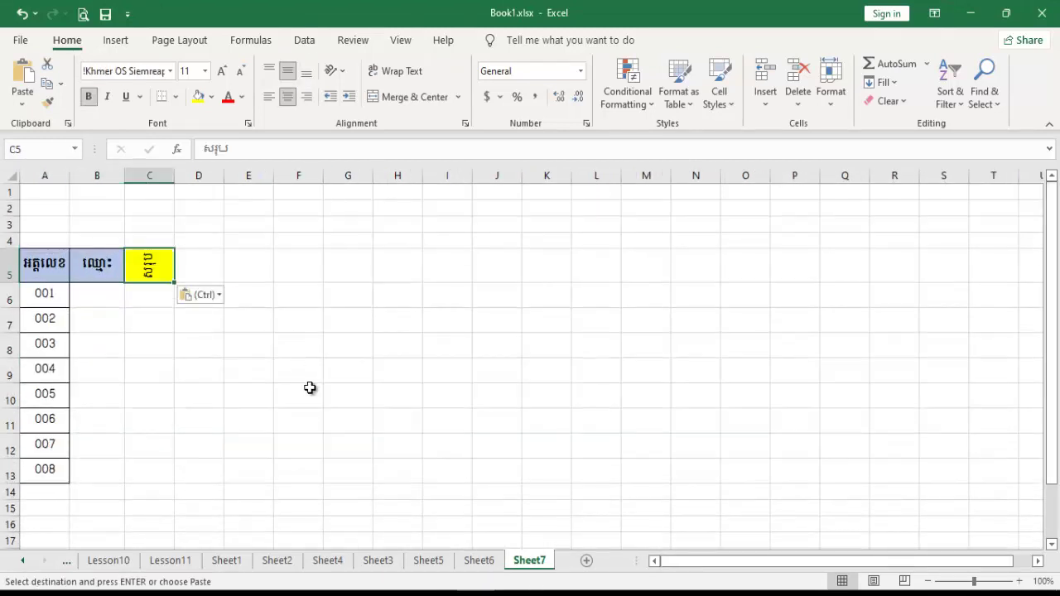
{"action": "key", "text": "Escape"}
Apply All Borders to the table range A5:C13
{"action": "left_click", "coordinate": [320, 405]}
{"action": "left_click", "coordinate": [149, 319]}
{"action": "left_click", "coordinate": [155, 269]}
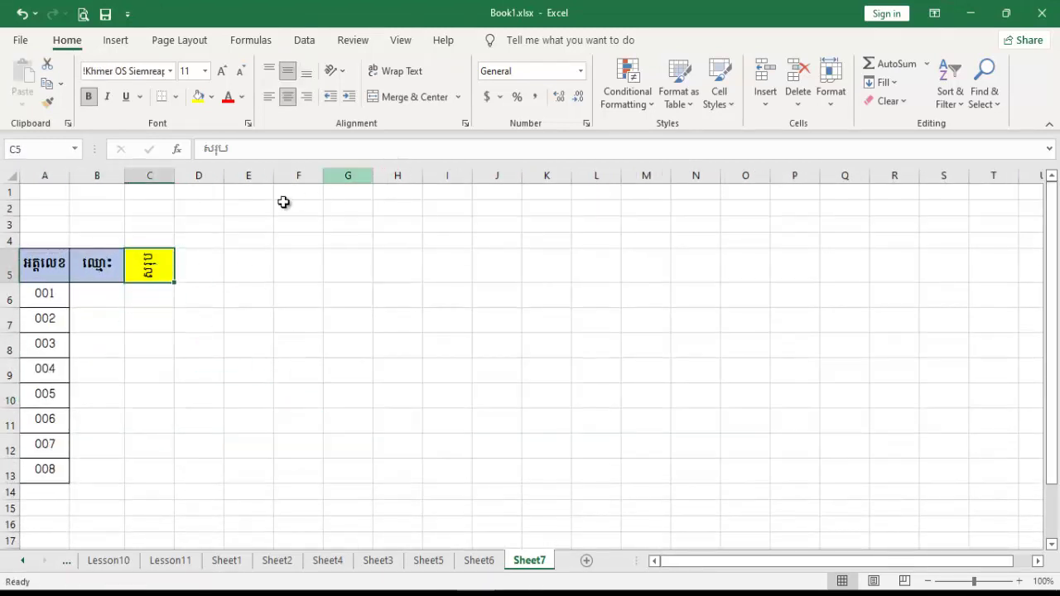
{"action": "left_click", "coordinate": [62, 263]}
{"action": "left_click_drag", "start_coordinate": [63, 263], "coordinate": [164, 473]}
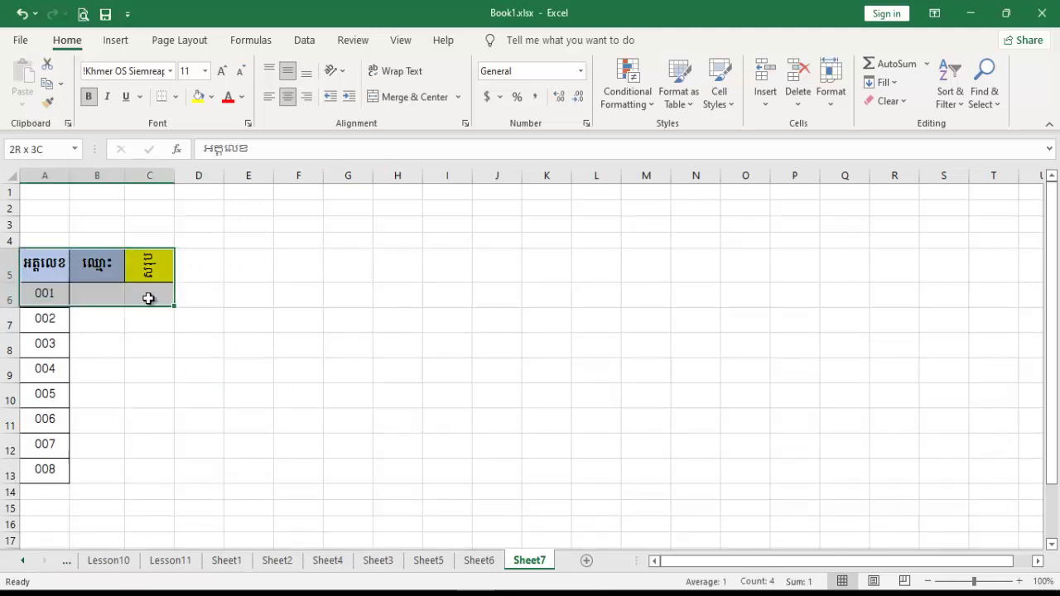
{"action": "left_click", "coordinate": [176, 96]}
{"action": "key", "text": "Escape"}
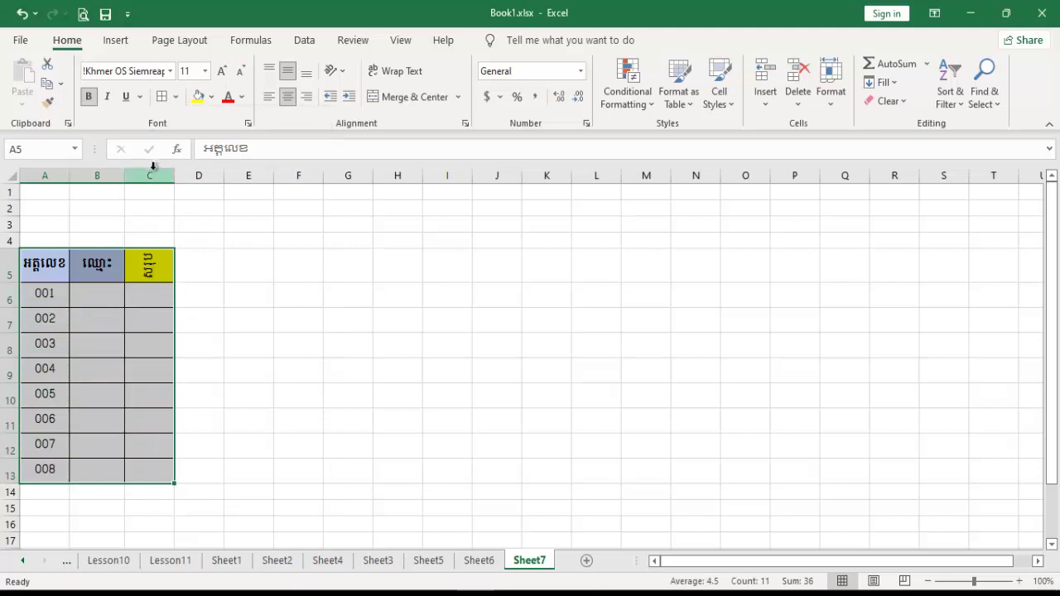
Widen column C to about 42.71 and widen column B for the names
{"action": "mouse_move", "coordinate": [174, 176]}
{"action": "left_mouse_down"}
{"action": "mouse_move", "coordinate": [329, 203]}
{"action": "mouse_move", "coordinate": [360, 176]}
{"action": "left_mouse_up"}
{"action": "left_click_drag", "start_coordinate": [125, 178], "coordinate": [191, 180]}
{"action": "left_click", "coordinate": [229, 335]}
{"action": "left_click", "coordinate": [196, 280]}
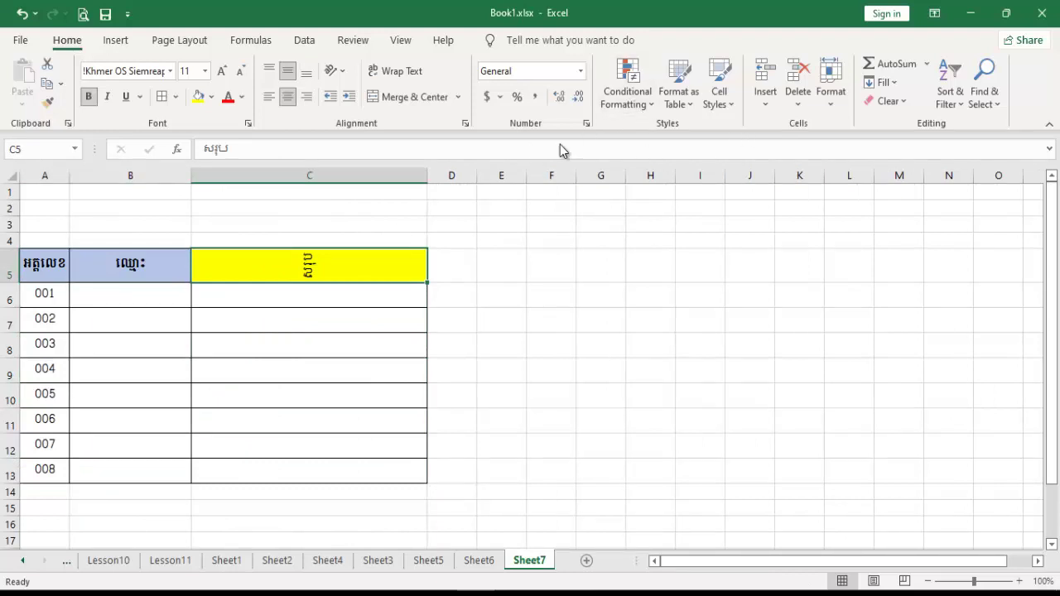
{"action": "left_click", "coordinate": [587, 125]}
Give C5 General horizontal alignment, centred vertical alignment and 0-degree text orientation
{"action": "left_click", "coordinate": [549, 75]}
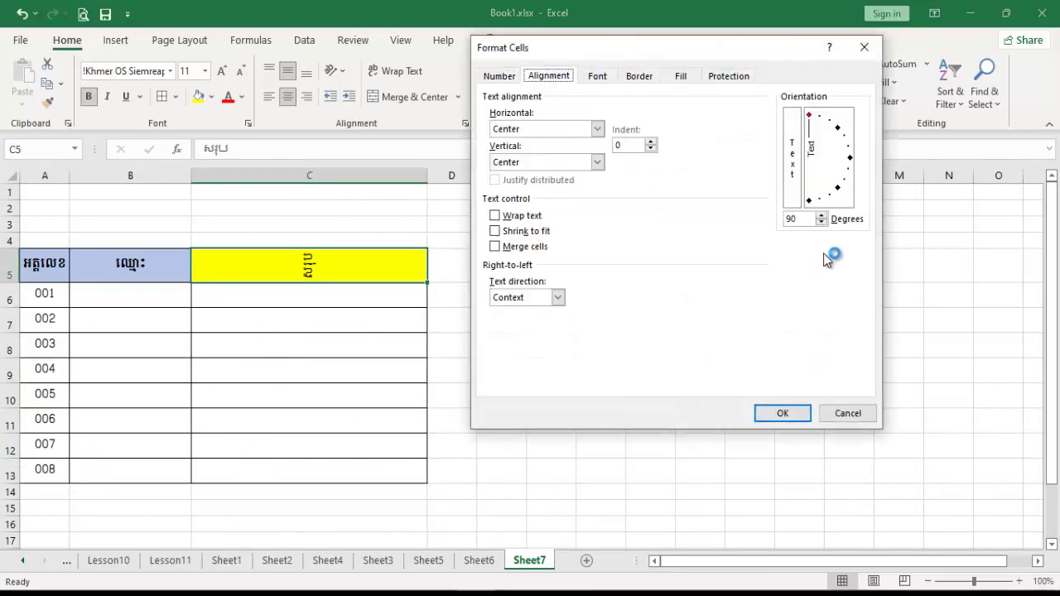
{"action": "left_click", "coordinate": [534, 129]}
{"action": "left_click", "coordinate": [535, 140]}
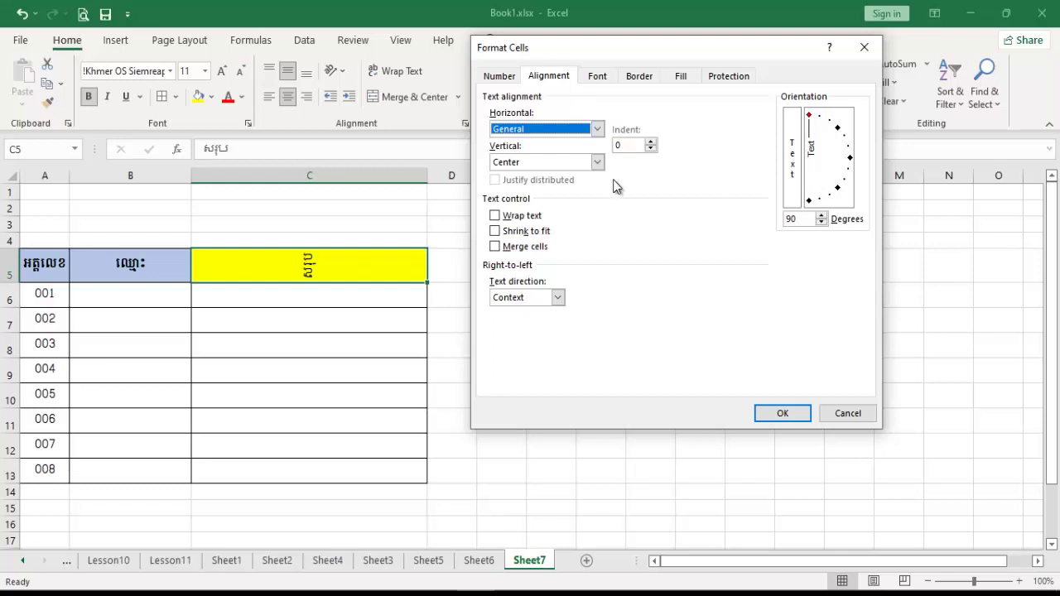
{"action": "left_click", "coordinate": [596, 162]}
{"action": "left_click", "coordinate": [552, 163]}
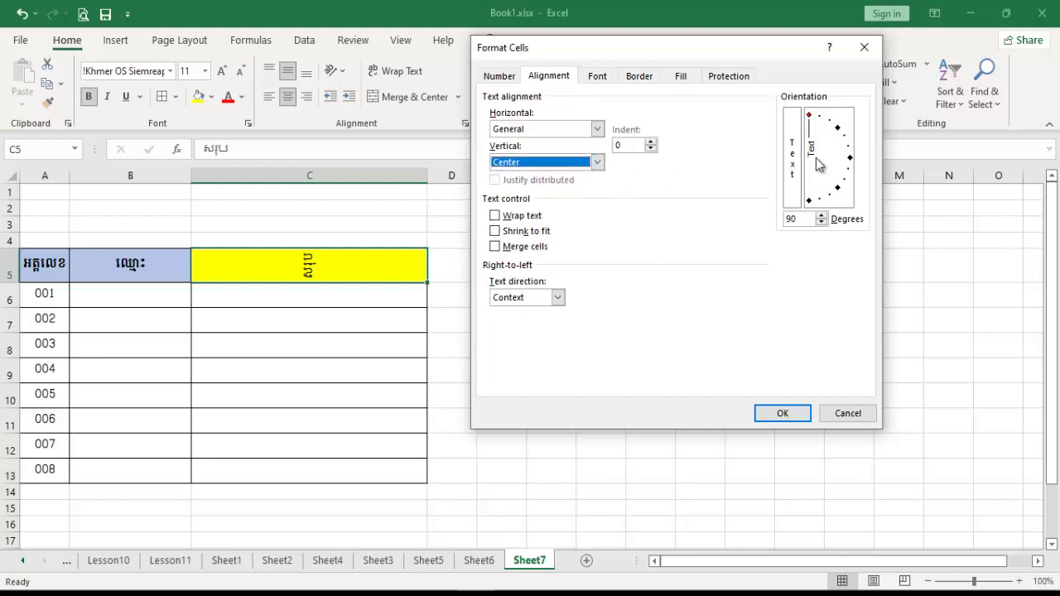
{"action": "left_click_drag", "start_coordinate": [814, 159], "coordinate": [854, 168]}
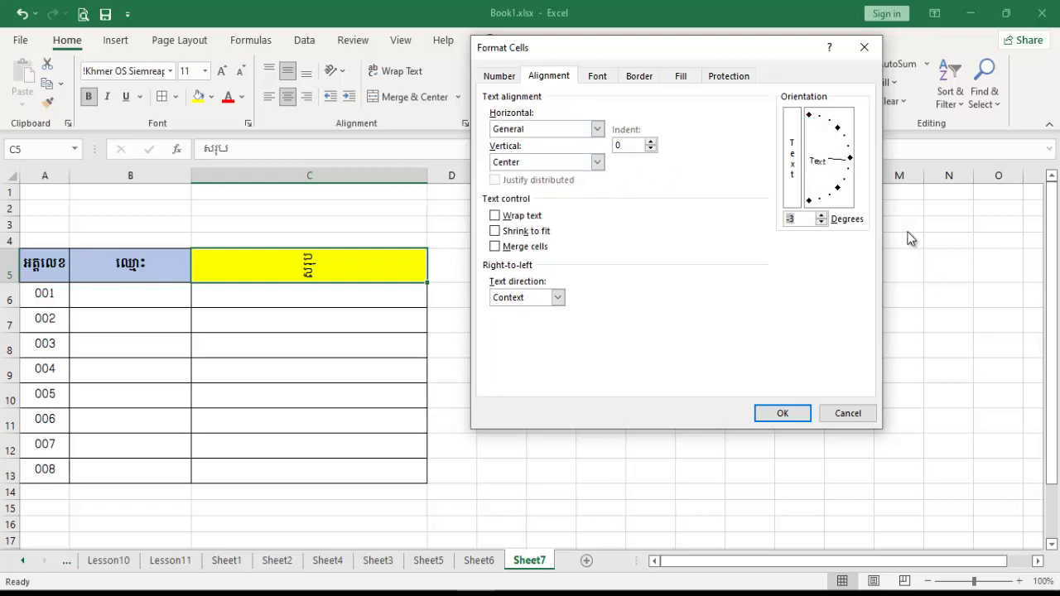
{"action": "left_click", "coordinate": [849, 159]}
{"action": "left_click", "coordinate": [783, 413]}
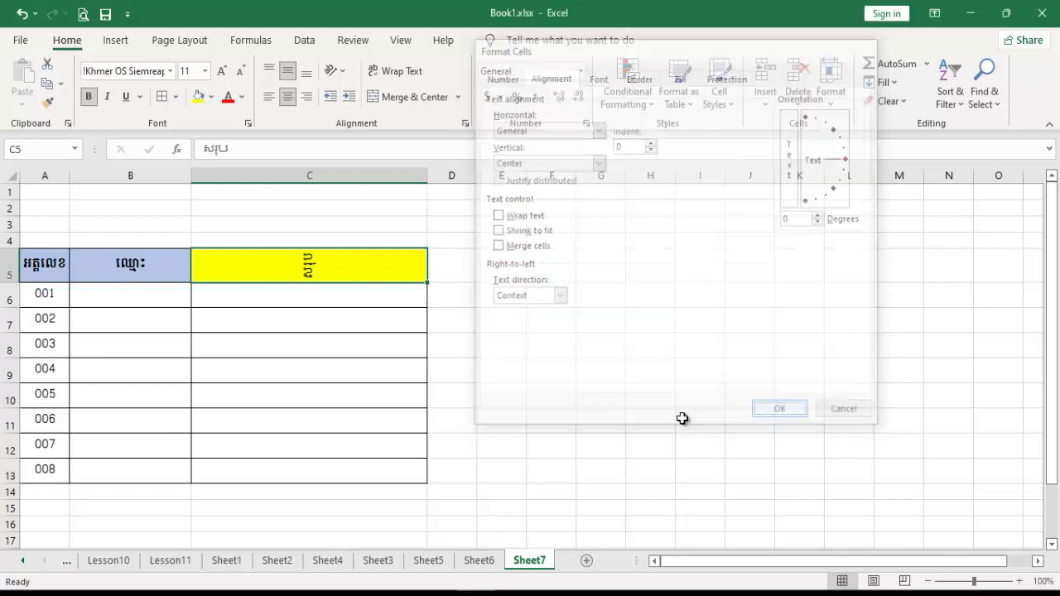
{"action": "left_click", "coordinate": [356, 407]}
{"action": "left_click", "coordinate": [308, 258]}
{"action": "left_click", "coordinate": [288, 96]}
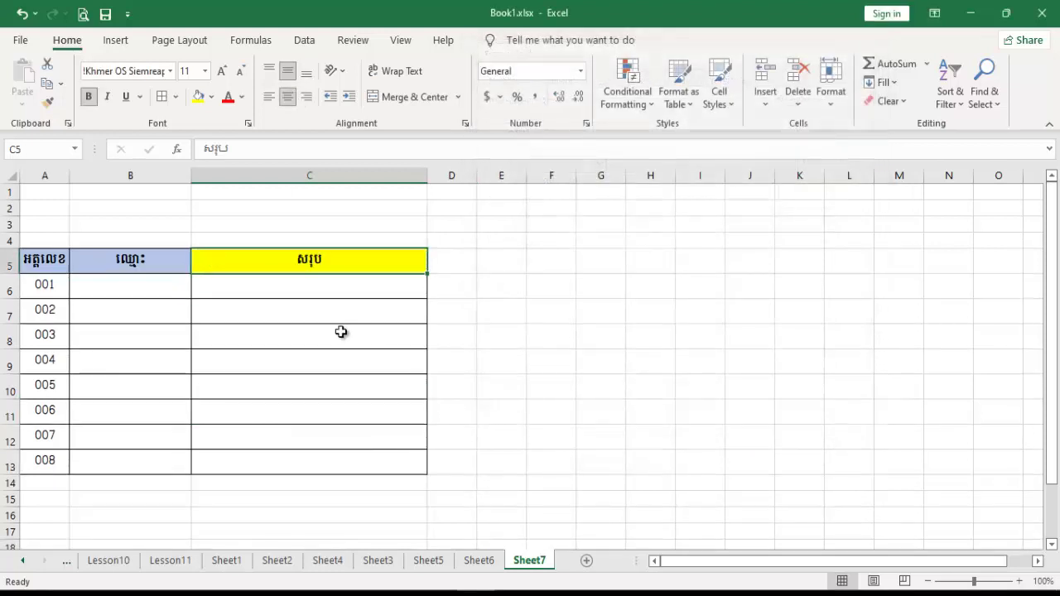
{"action": "left_click", "coordinate": [343, 332]}
{"action": "left_click", "coordinate": [139, 280]}
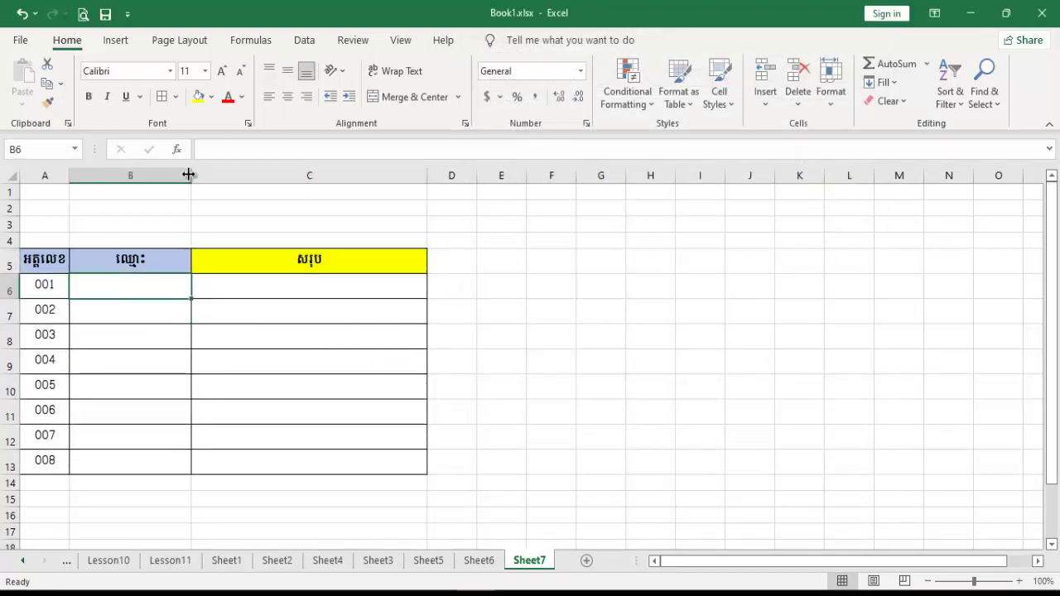
{"action": "left_click_drag", "start_coordinate": [189, 174], "coordinate": [235, 174]}
{"action": "left_click_drag", "start_coordinate": [70, 176], "coordinate": [90, 176]}
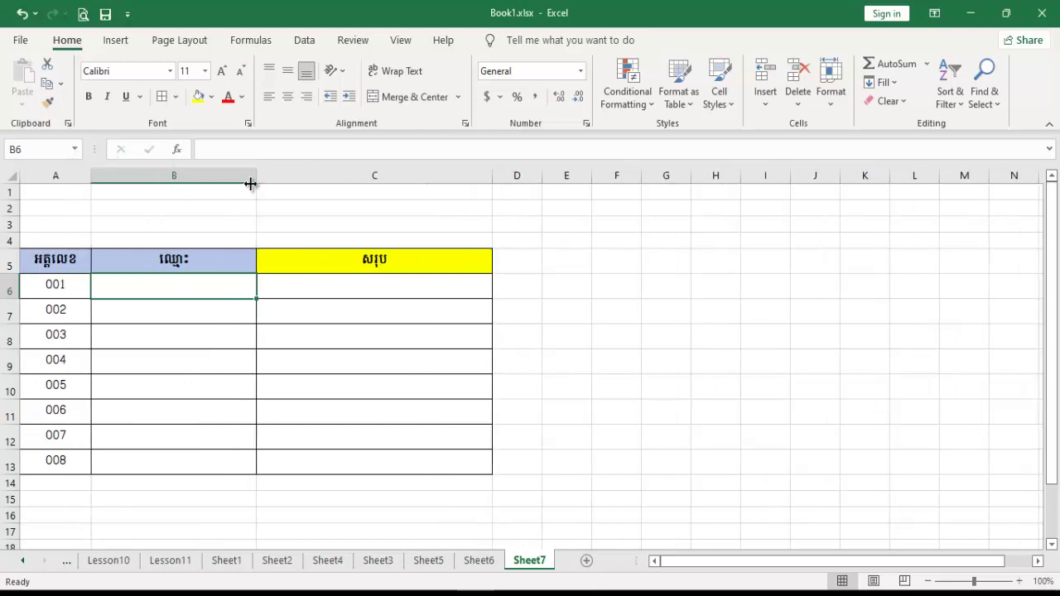
{"action": "left_click_drag", "start_coordinate": [250, 183], "coordinate": [229, 175]}
{"action": "left_click", "coordinate": [481, 560]}
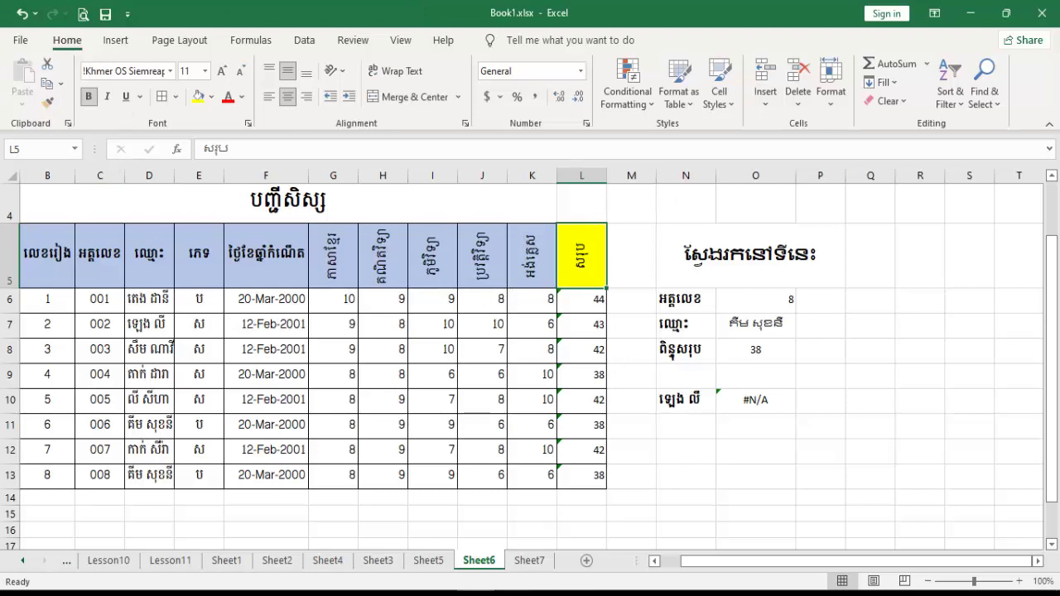
{"action": "left_click", "coordinate": [529, 561]}
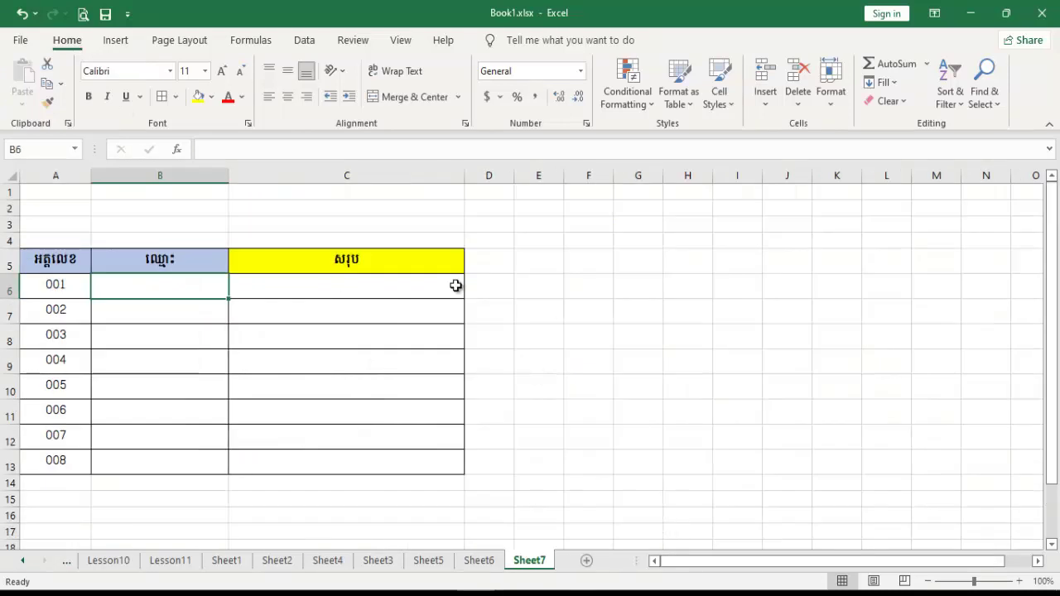
{"action": "left_click_drag", "start_coordinate": [9, 192], "coordinate": [12, 224]}
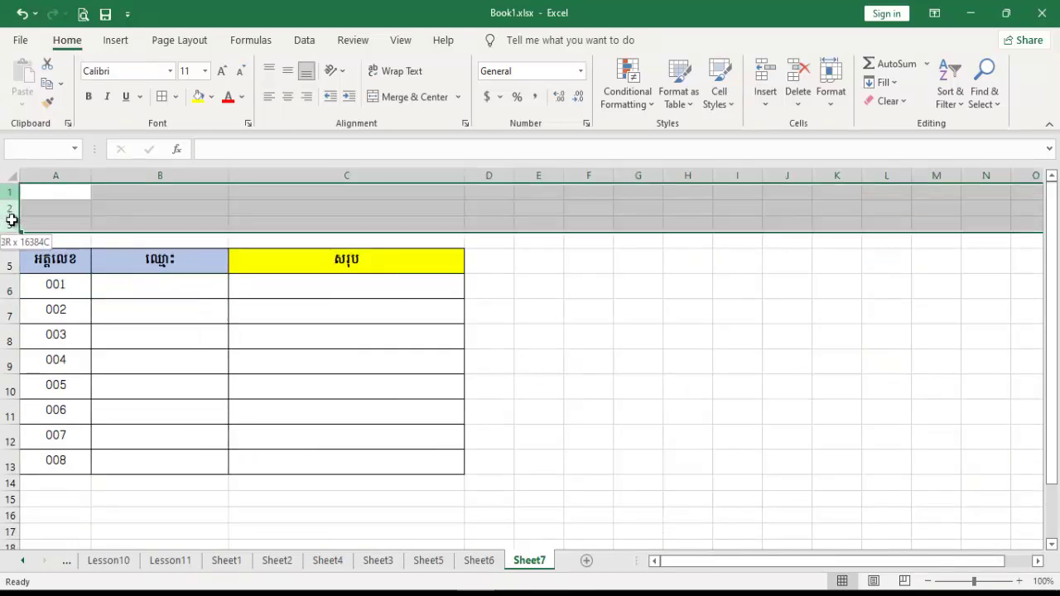
{"action": "right_click", "coordinate": [33, 211]}
{"action": "left_click", "coordinate": [100, 367]}
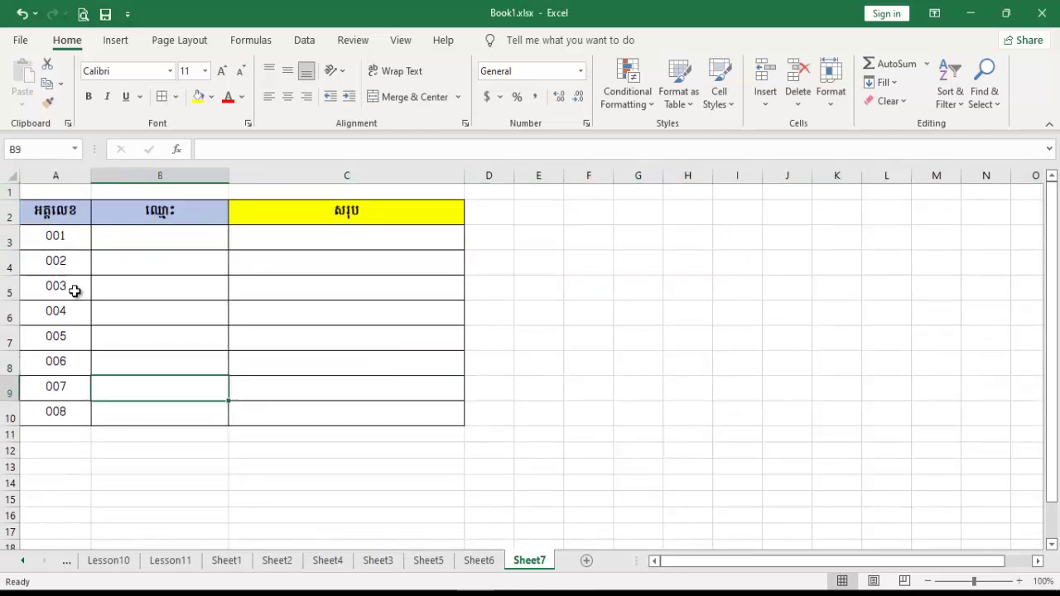
{"action": "left_click", "coordinate": [145, 244]}
{"action": "left_click", "coordinate": [479, 561]}
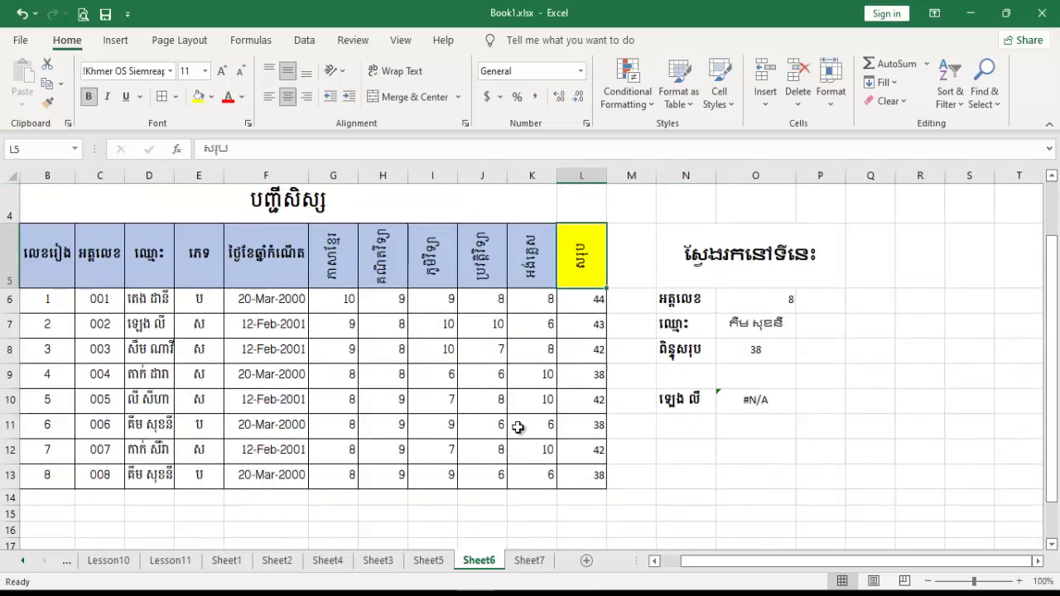
{"action": "left_click", "coordinate": [529, 561]}
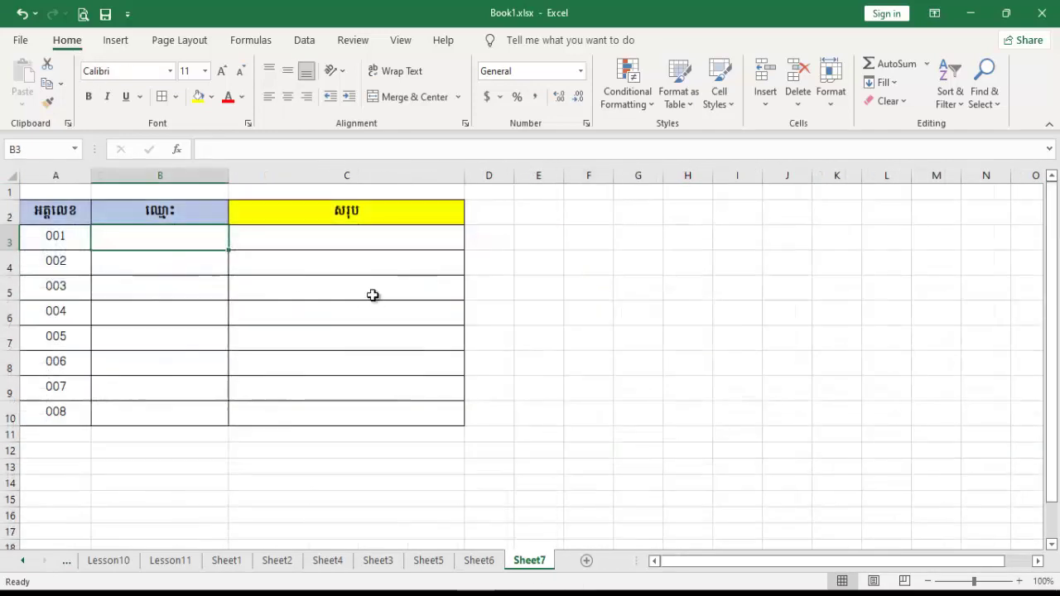
{"action": "left_click", "coordinate": [428, 313]}
{"action": "left_click_drag", "start_coordinate": [471, 177], "coordinate": [441, 177]}
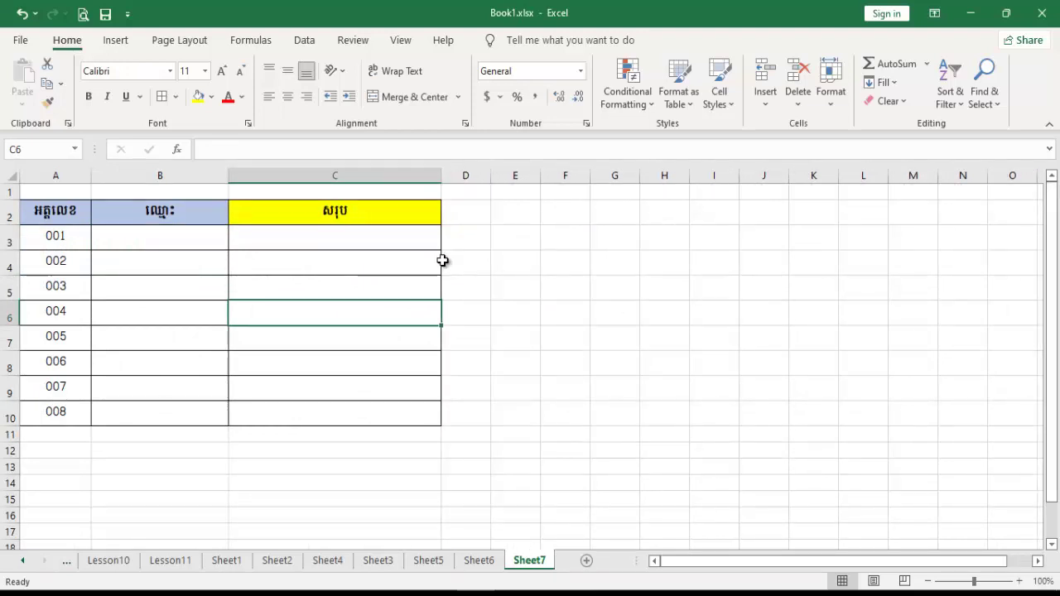
{"action": "left_click", "coordinate": [513, 286]}
{"action": "left_click", "coordinate": [643, 287]}
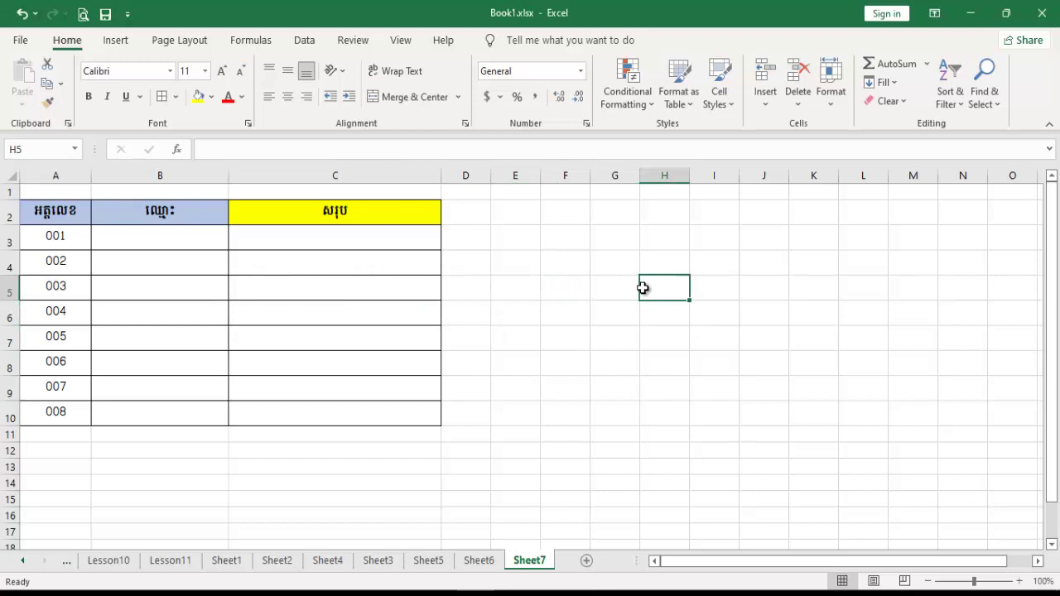
{"action": "left_click", "coordinate": [552, 284]}
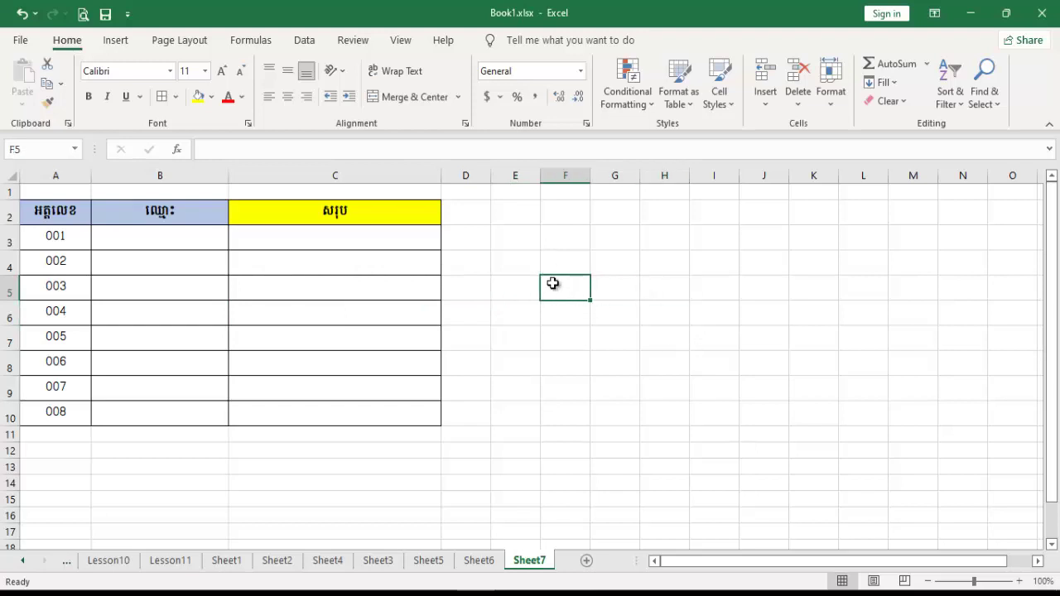
{"action": "left_click", "coordinate": [661, 279]}
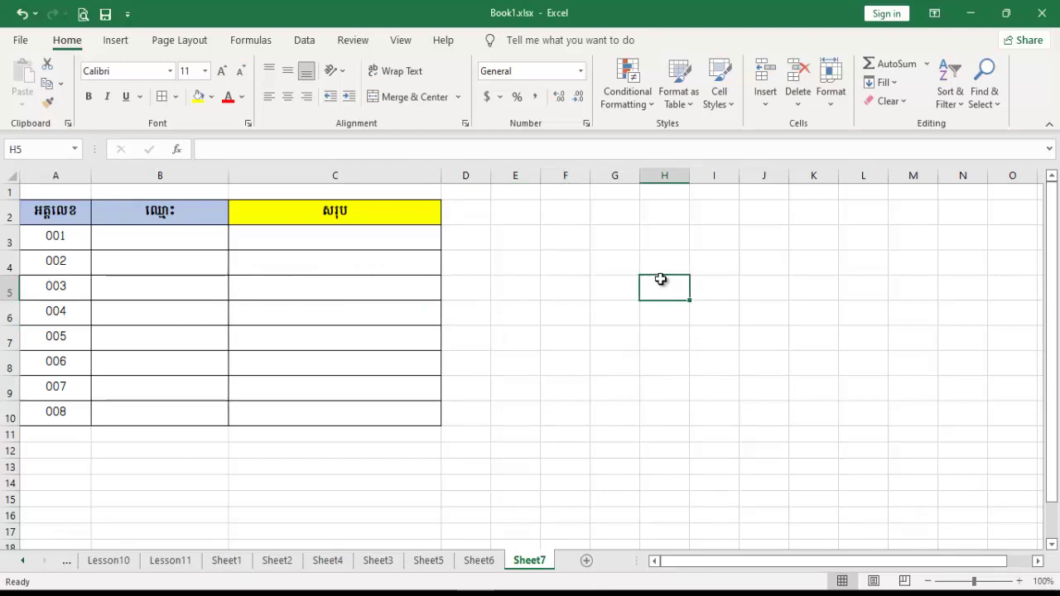
{"action": "left_click", "coordinate": [187, 281]}
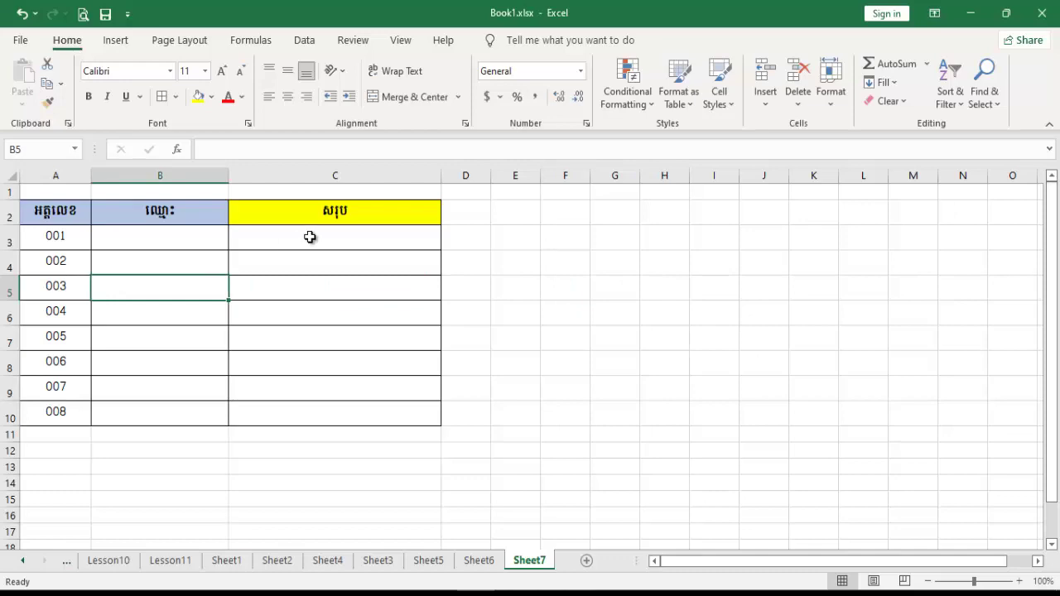
{"action": "left_click", "coordinate": [479, 561]}
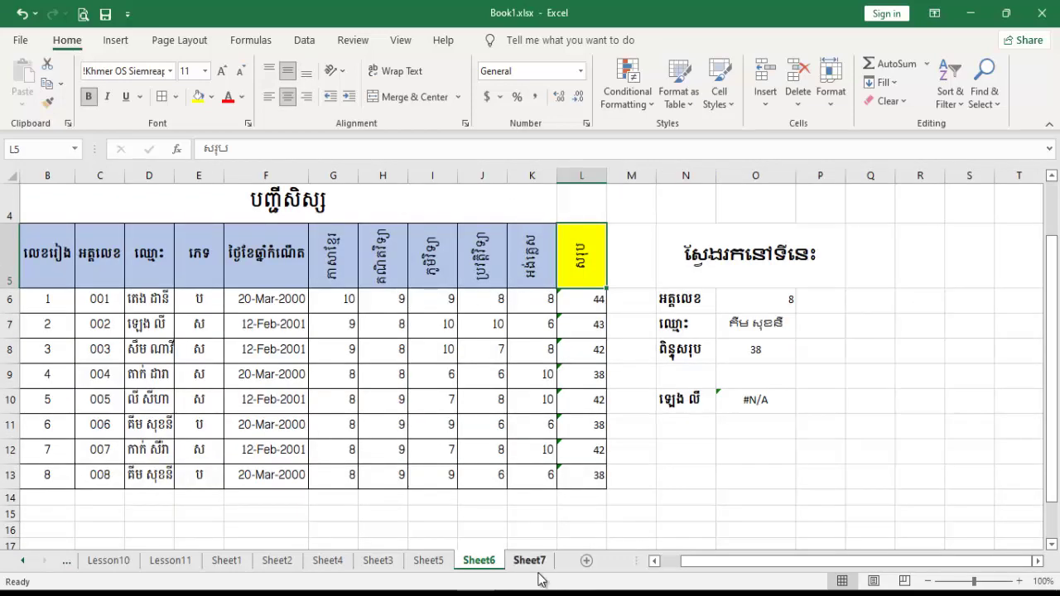
{"action": "left_click", "coordinate": [535, 563]}
{"action": "left_click", "coordinate": [406, 356]}
{"action": "left_click", "coordinate": [120, 239]}
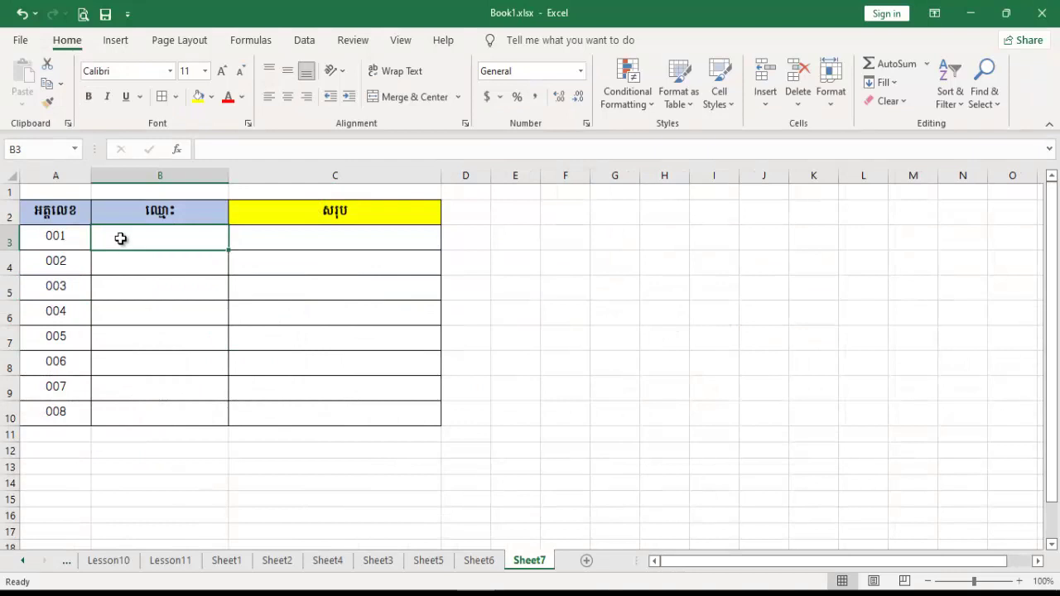
Start a VLOOKUP in B3 using ID 001 in A3 as the lookup value
{"action": "left_click", "coordinate": [57, 232]}
{"action": "left_click", "coordinate": [160, 311]}
{"action": "left_click", "coordinate": [179, 242]}
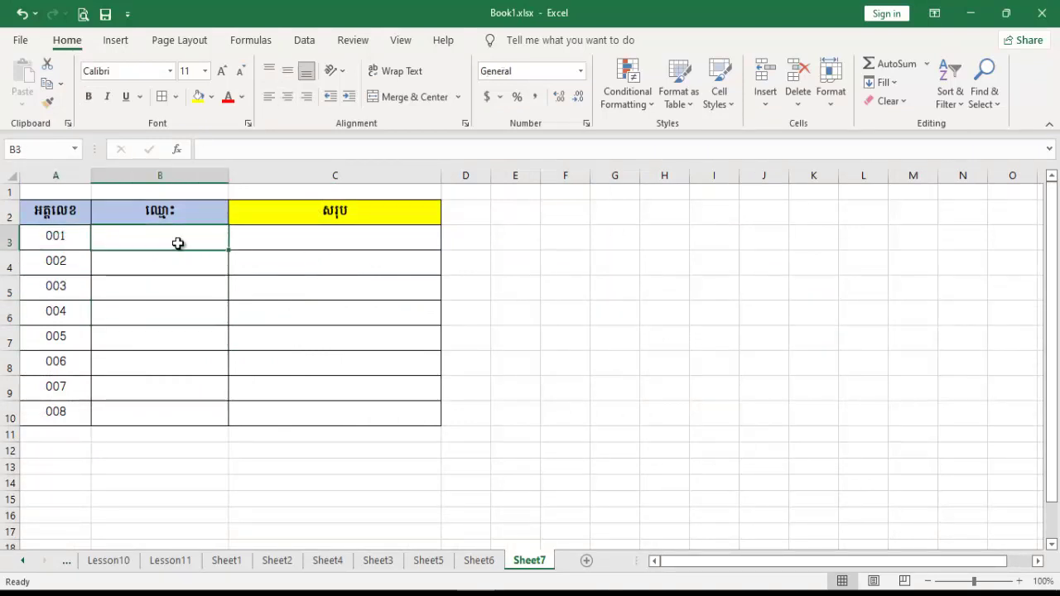
{"action": "type", "text": "=vl"}
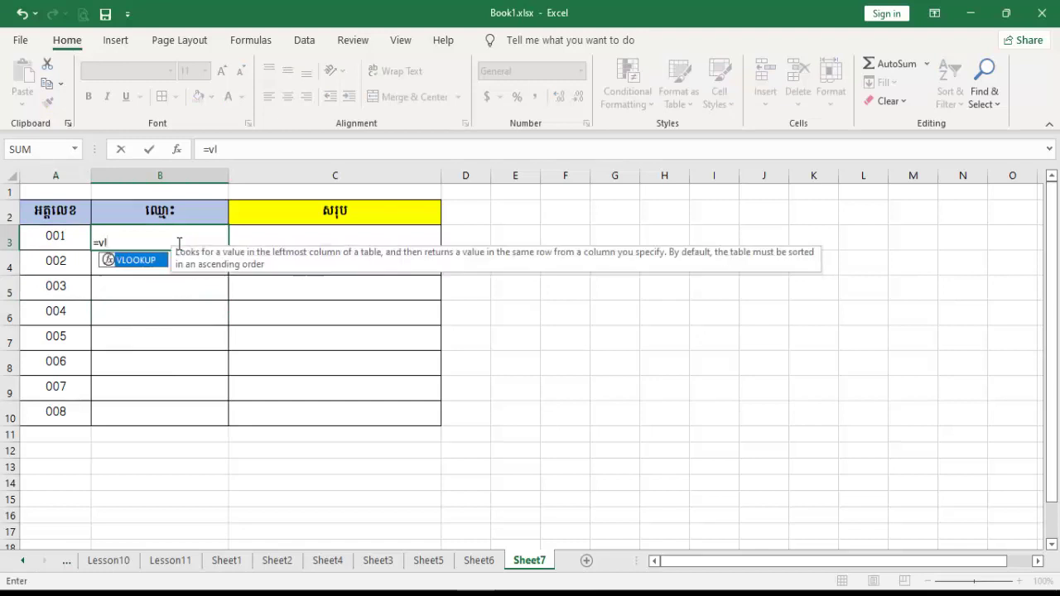
{"action": "key", "text": "Tab"}
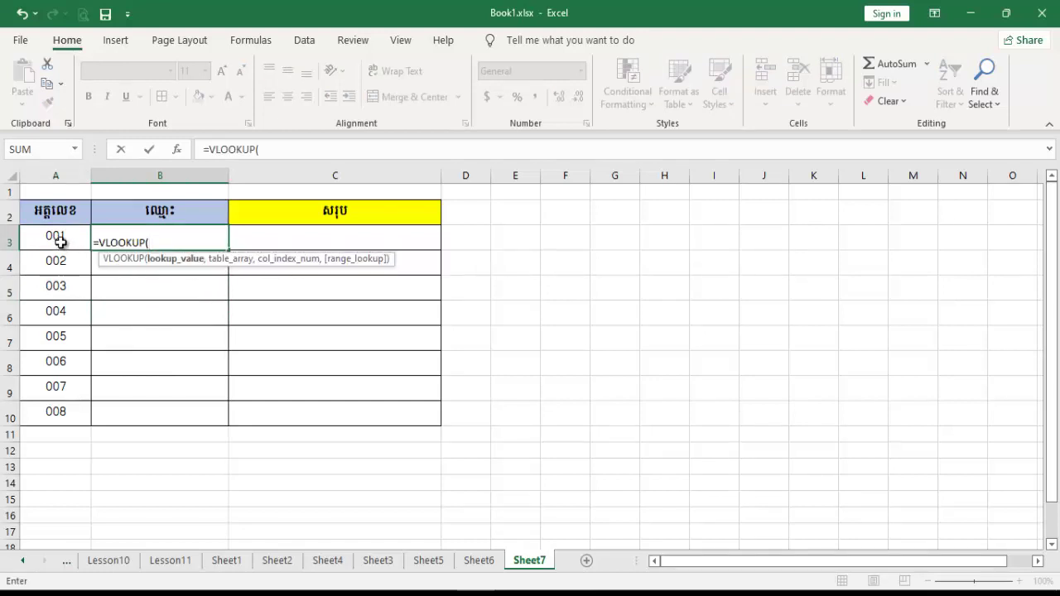
{"action": "left_click", "coordinate": [58, 236]}
{"action": "type", "text": ","}
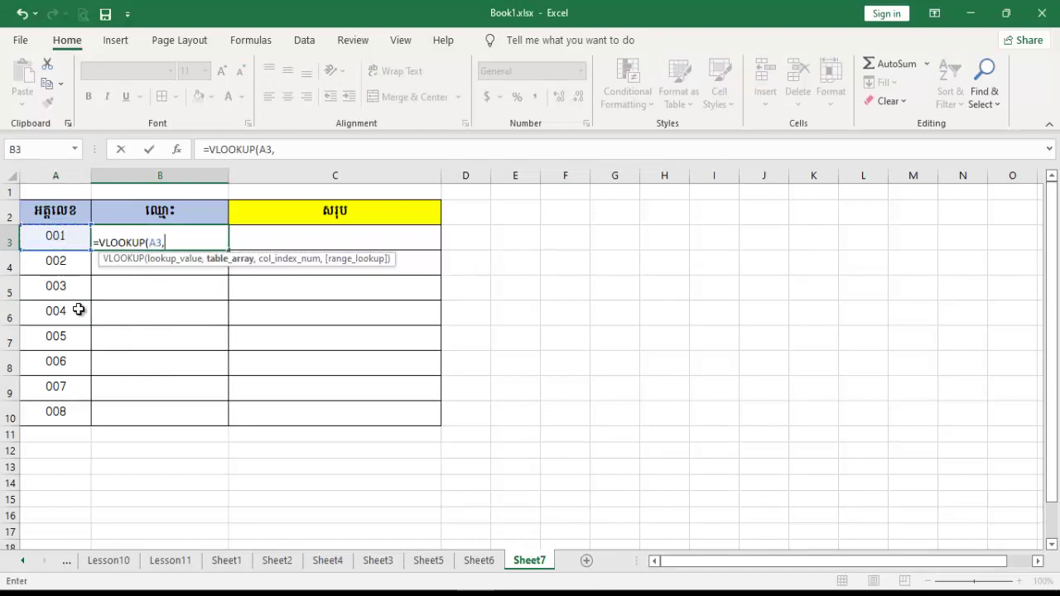
Set Sheet6's columns B through L as the VLOOKUP table range
{"action": "left_click", "coordinate": [480, 563]}
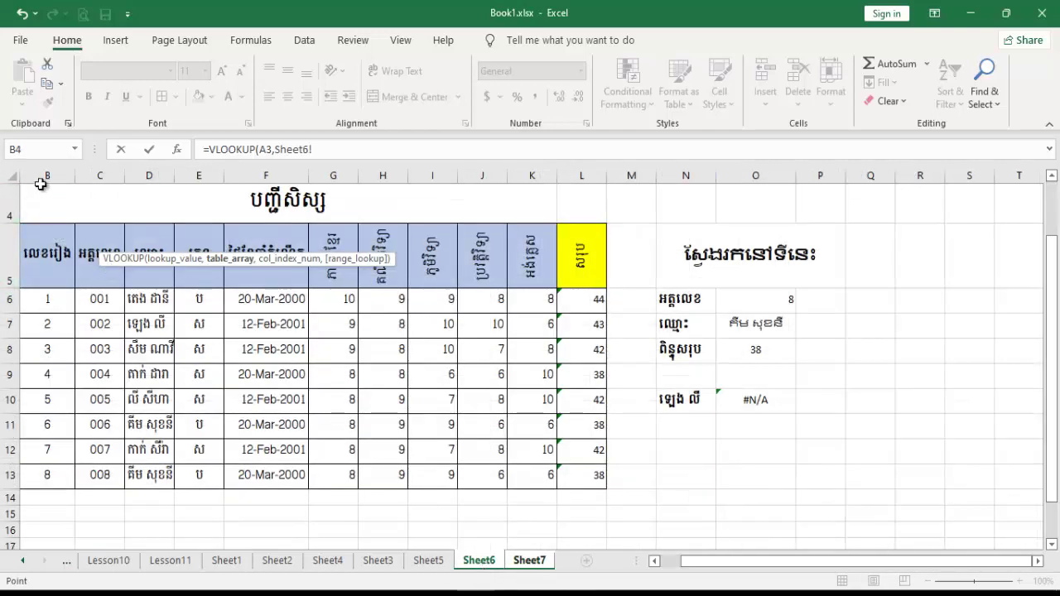
{"action": "left_click_drag", "start_coordinate": [47, 176], "coordinate": [585, 179]}
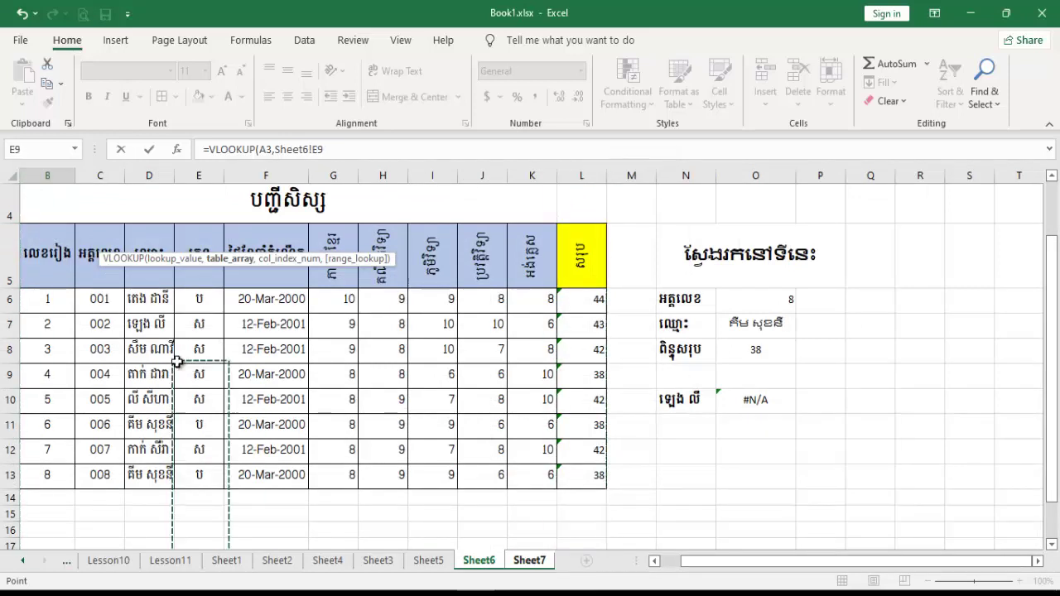
{"action": "mouse_move", "coordinate": [99, 300]}
{"action": "left_mouse_down"}
{"action": "mouse_move", "coordinate": [279, 310]}
{"action": "mouse_move", "coordinate": [584, 479]}
{"action": "left_mouse_up"}
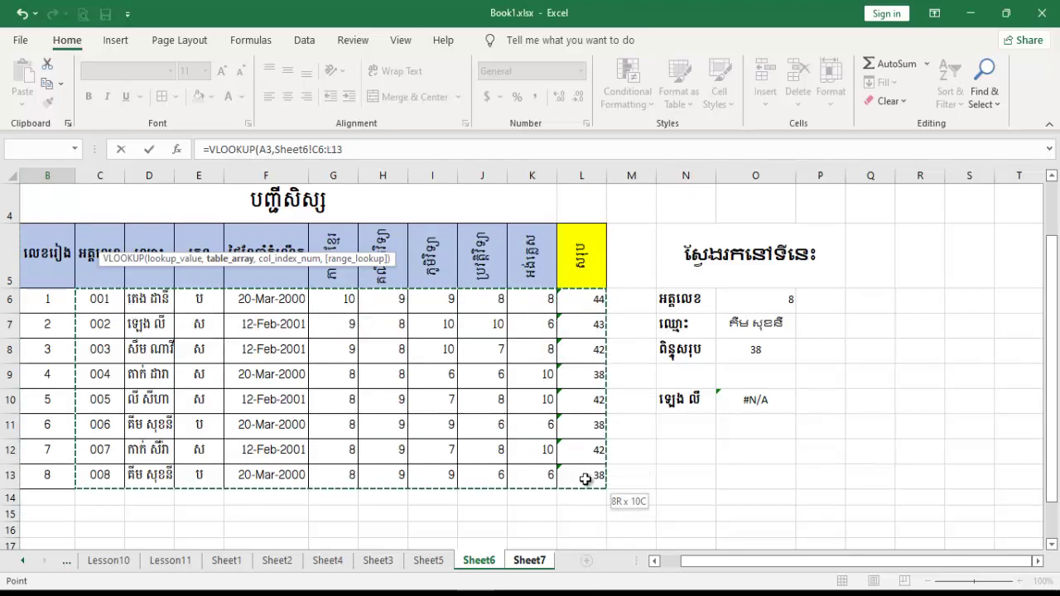
{"action": "mouse_move", "coordinate": [585, 479]}
{"action": "left_mouse_down"}
{"action": "mouse_move", "coordinate": [324, 362]}
{"action": "mouse_move", "coordinate": [143, 472]}
{"action": "left_mouse_up"}
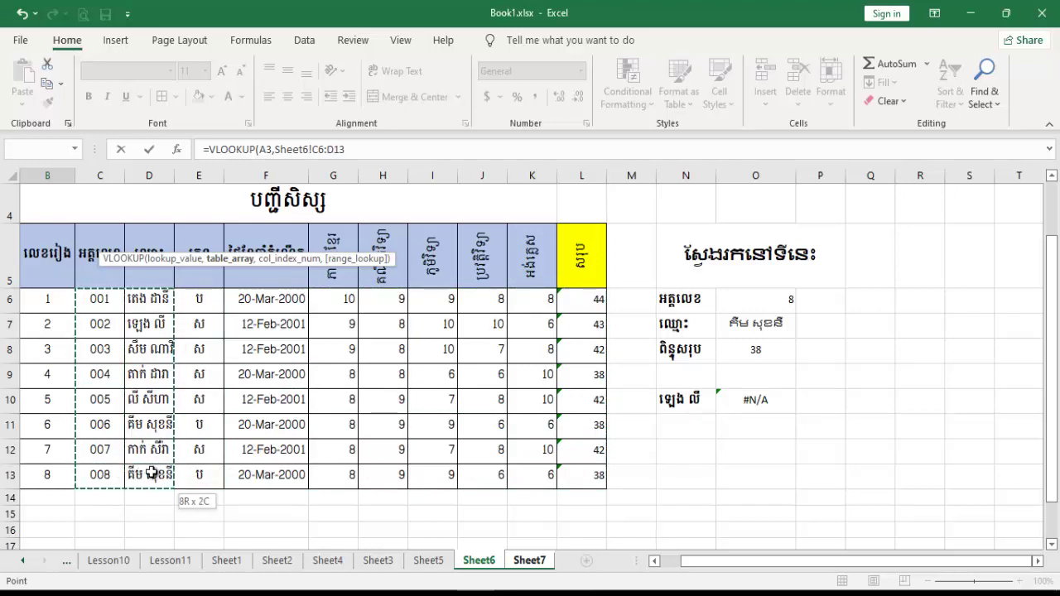
{"action": "left_click", "coordinate": [47, 257]}
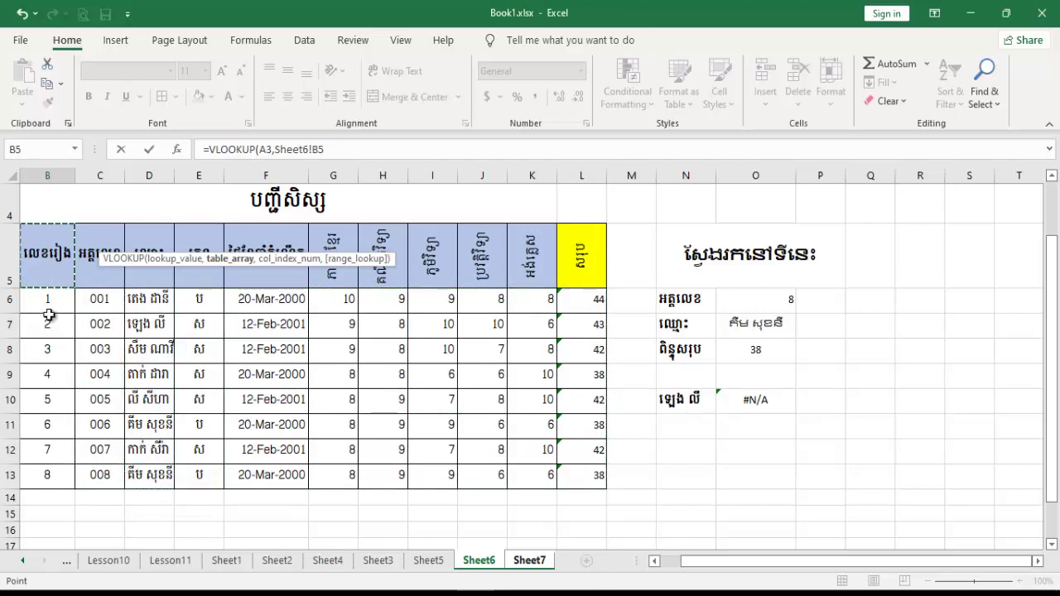
{"action": "left_click_drag", "start_coordinate": [47, 173], "coordinate": [588, 173]}
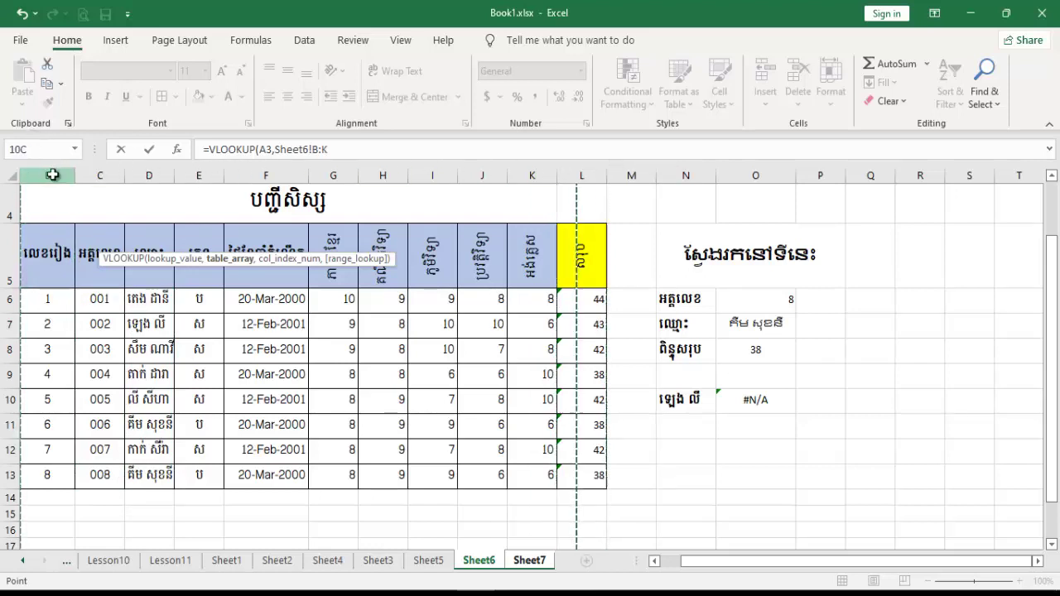
Add column index 3 and True to finish =VLOOKUP(A3,Sheet6!B:L,3,True)
{"action": "mouse_move", "coordinate": [589, 170]}
{"action": "left_mouse_down"}
{"action": "mouse_move", "coordinate": [623, 218]}
{"action": "mouse_move", "coordinate": [599, 218]}
{"action": "left_mouse_up"}
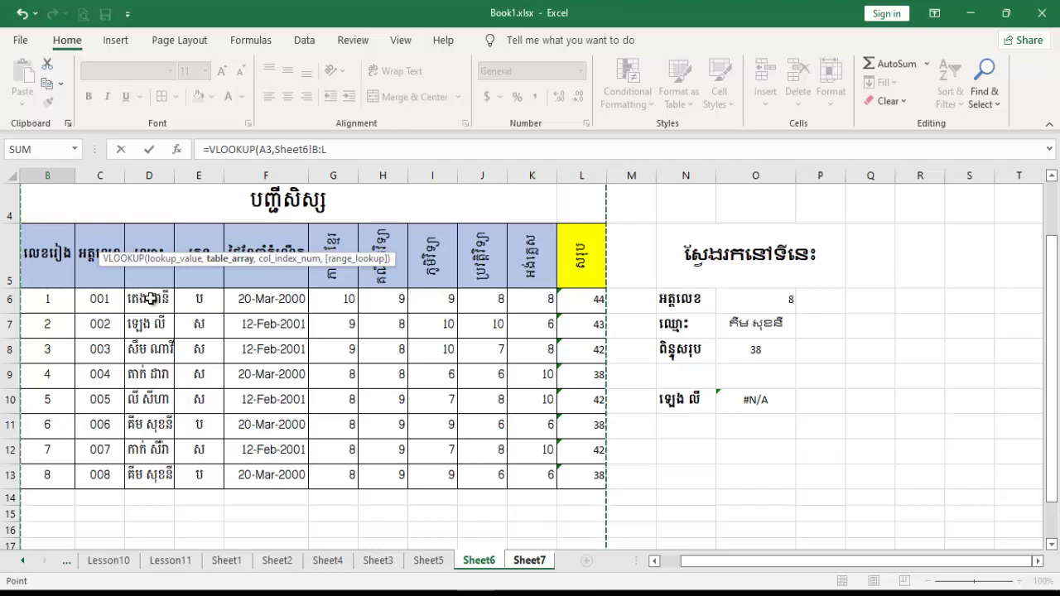
{"action": "type", "text": ","}
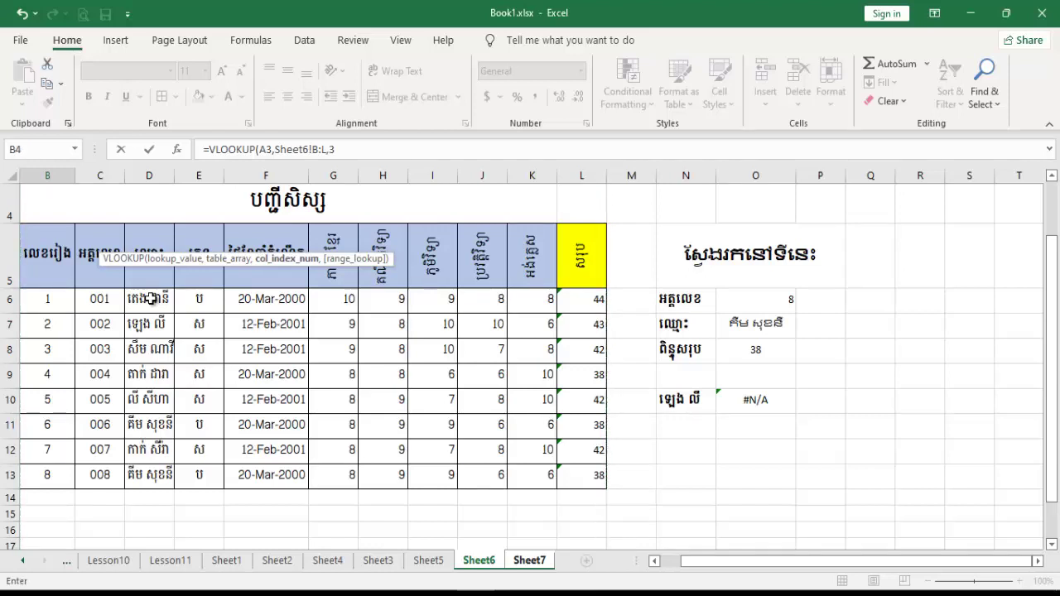
{"action": "type", "text": "3,"}
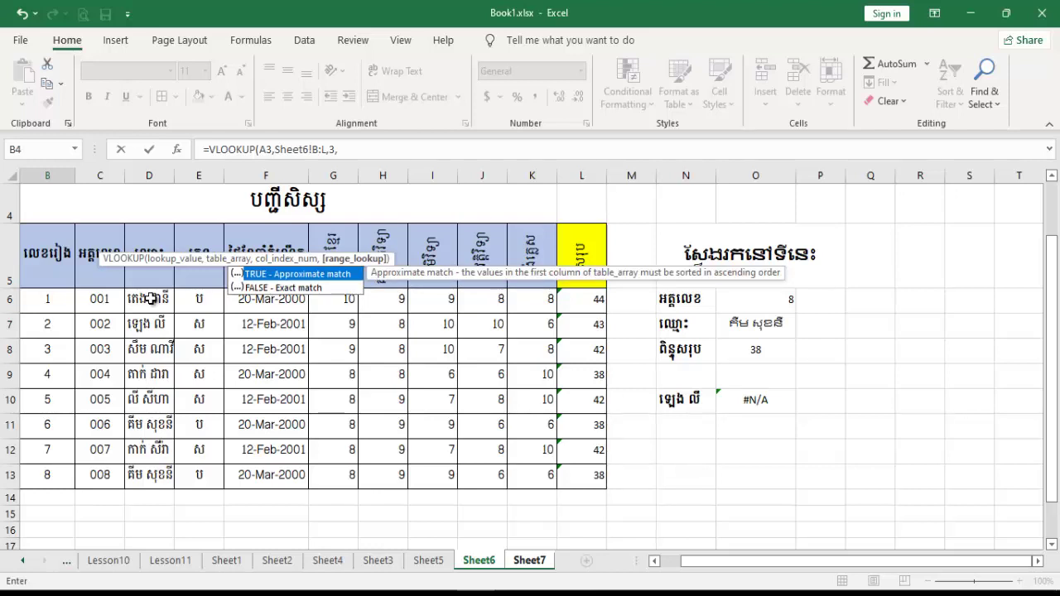
{"action": "type", "text": "True"}
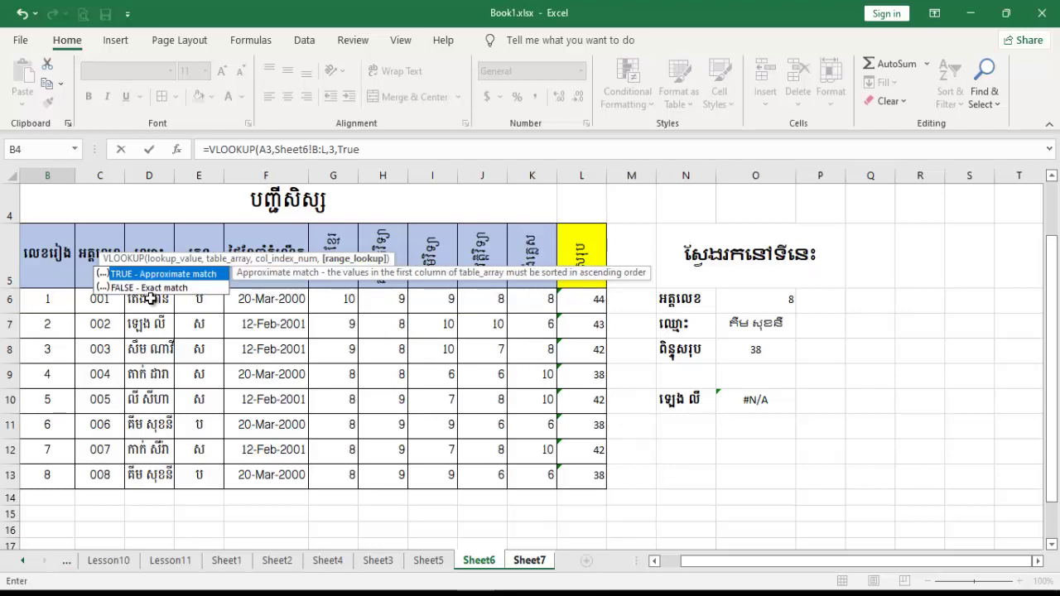
{"action": "type", "text": ")"}
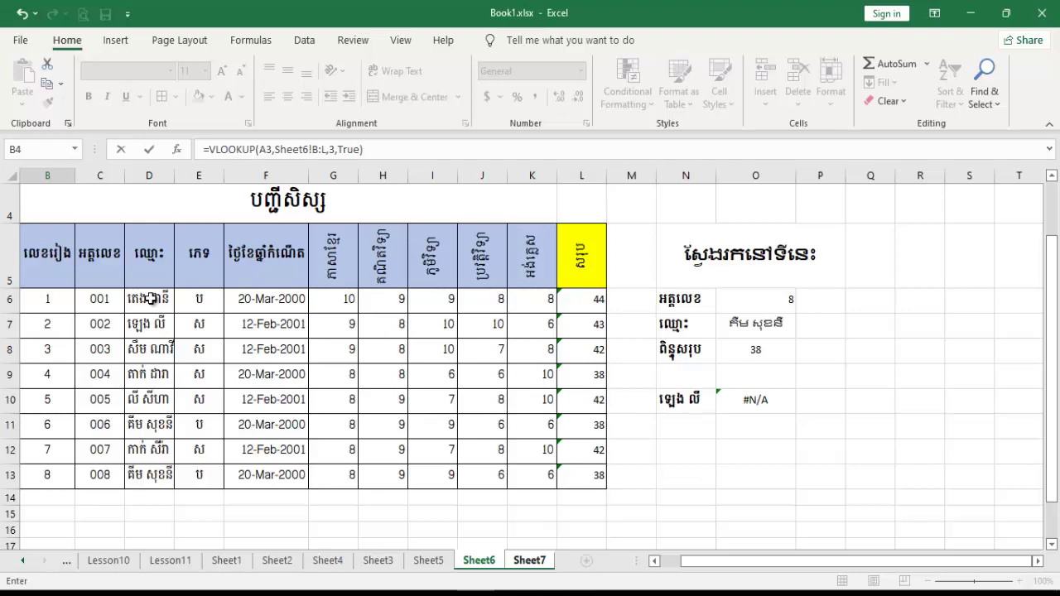
Commit the name VLOOKUP in B3, then set it left-aligned and vertically centred
{"action": "key", "text": "Return"}
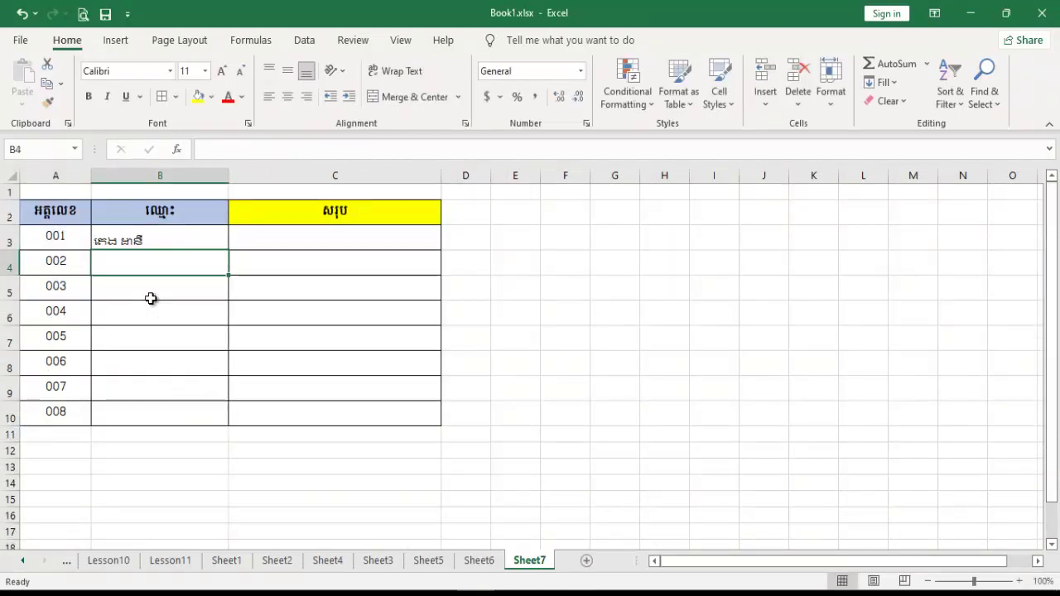
{"action": "left_click", "coordinate": [147, 232]}
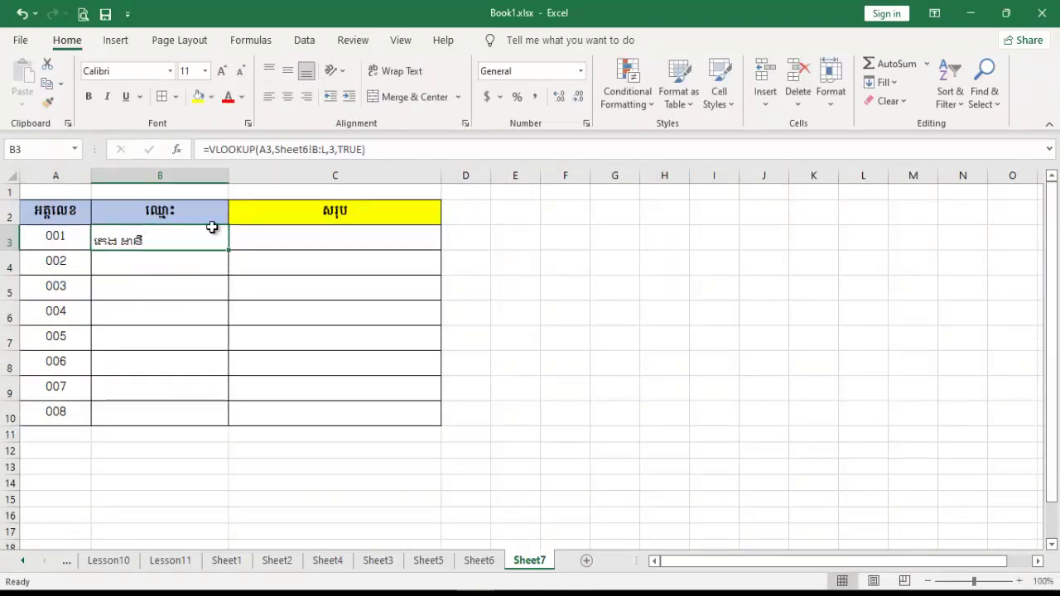
{"action": "left_click", "coordinate": [287, 97]}
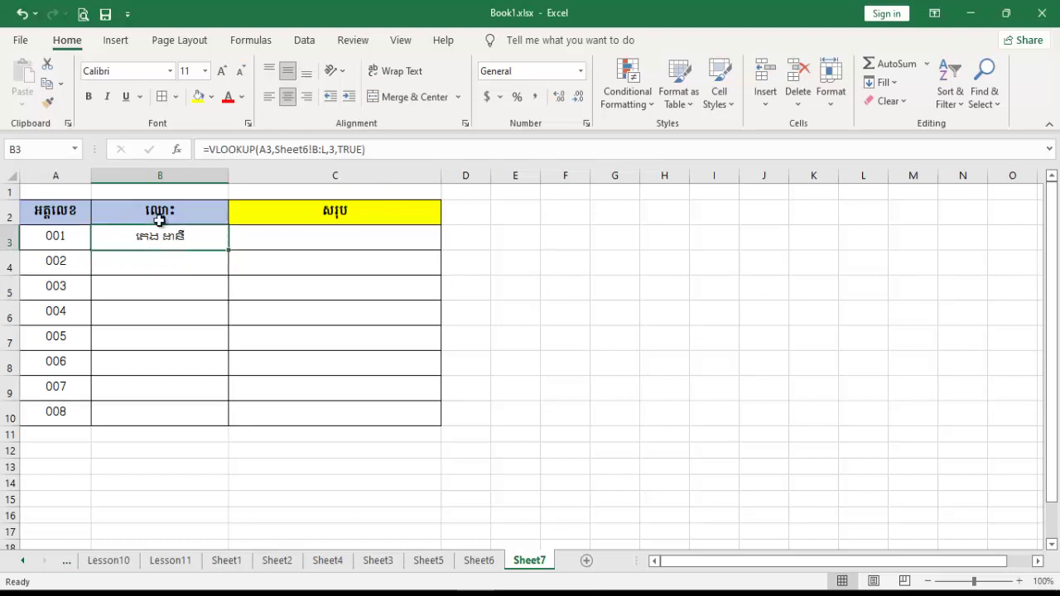
{"action": "left_click", "coordinate": [282, 98]}
{"action": "left_click", "coordinate": [284, 73]}
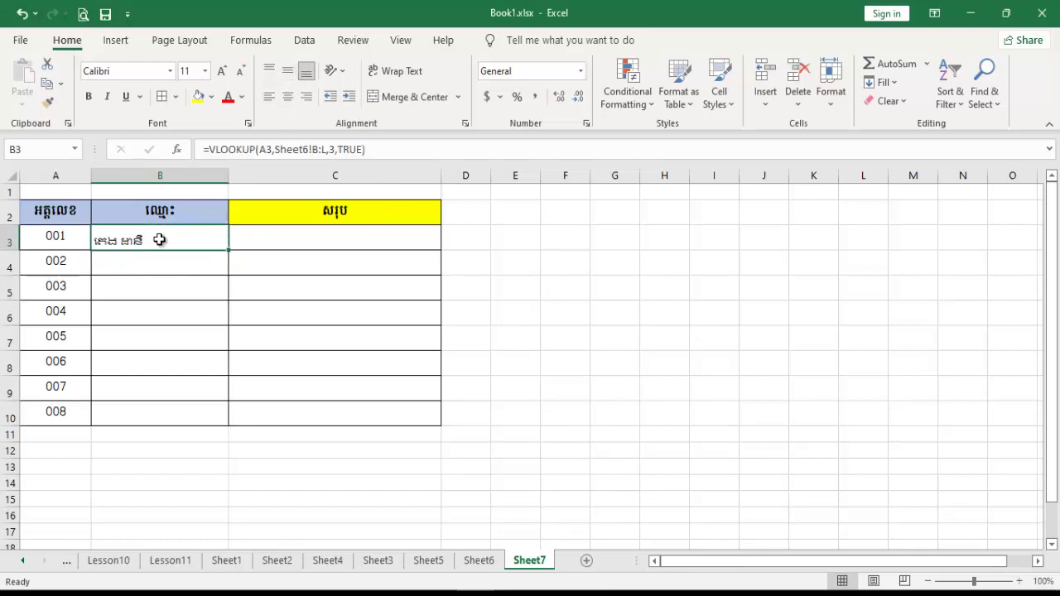
{"action": "left_click", "coordinate": [284, 73]}
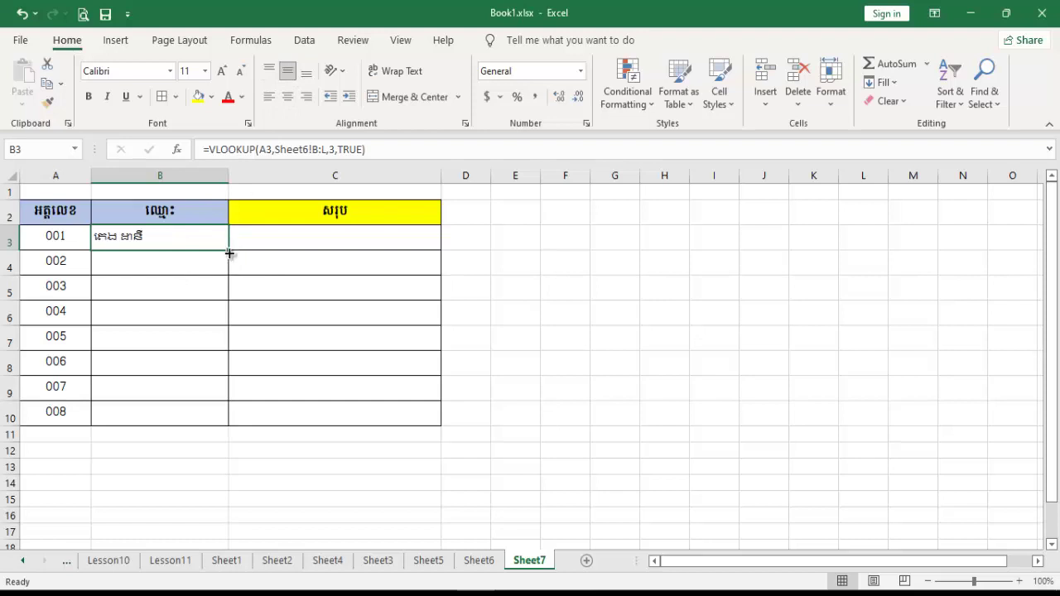
Fill the name lookup down B3:B10, then select student 008's ID and name on Sheet6
{"action": "left_click_drag", "start_coordinate": [229, 250], "coordinate": [226, 418]}
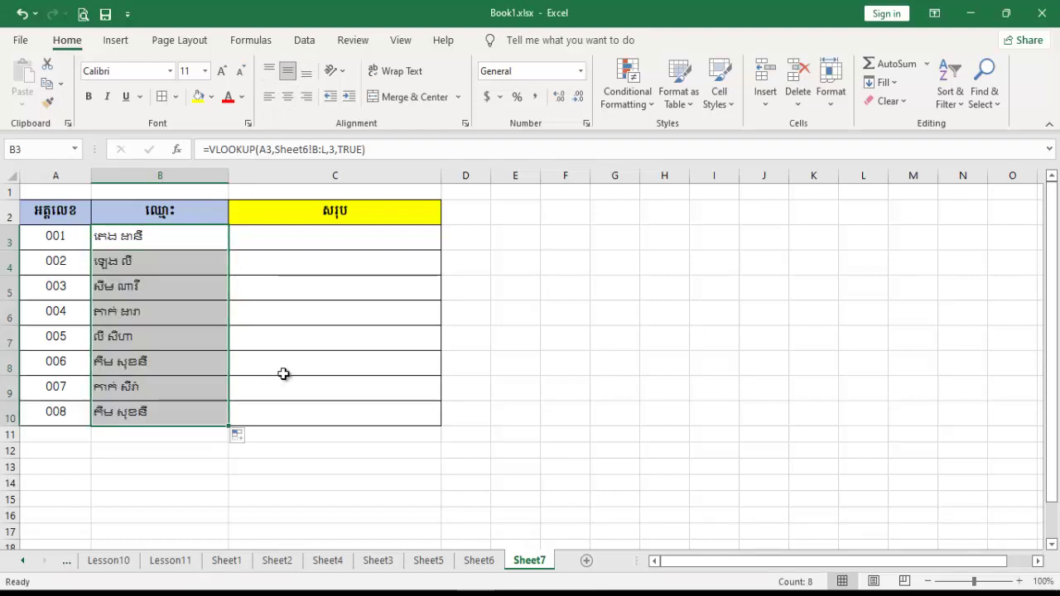
{"action": "left_click", "coordinate": [201, 343]}
{"action": "left_click_drag", "start_coordinate": [143, 239], "coordinate": [139, 426]}
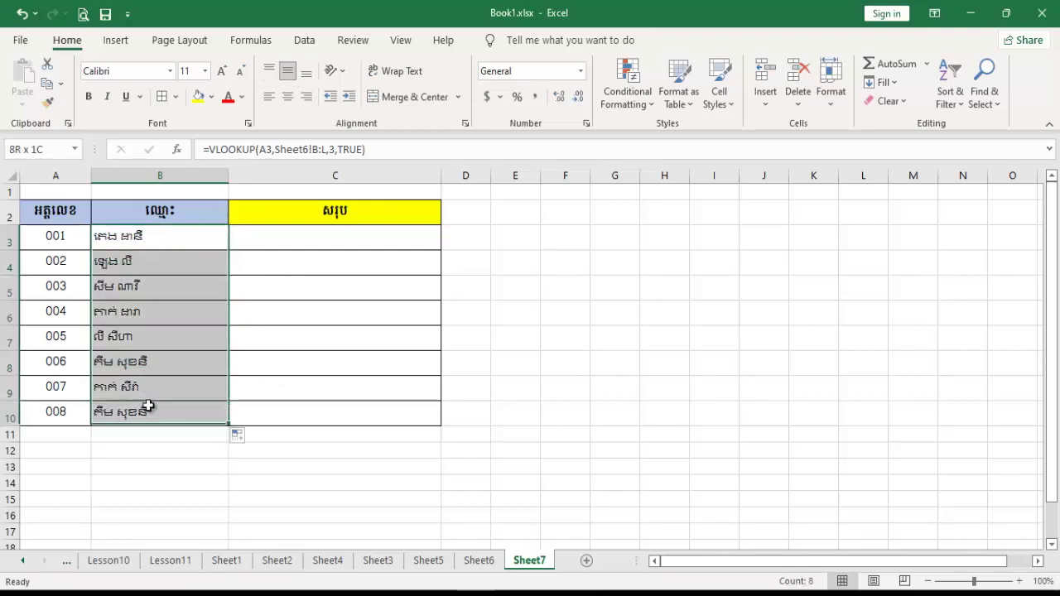
{"action": "left_click", "coordinate": [476, 561]}
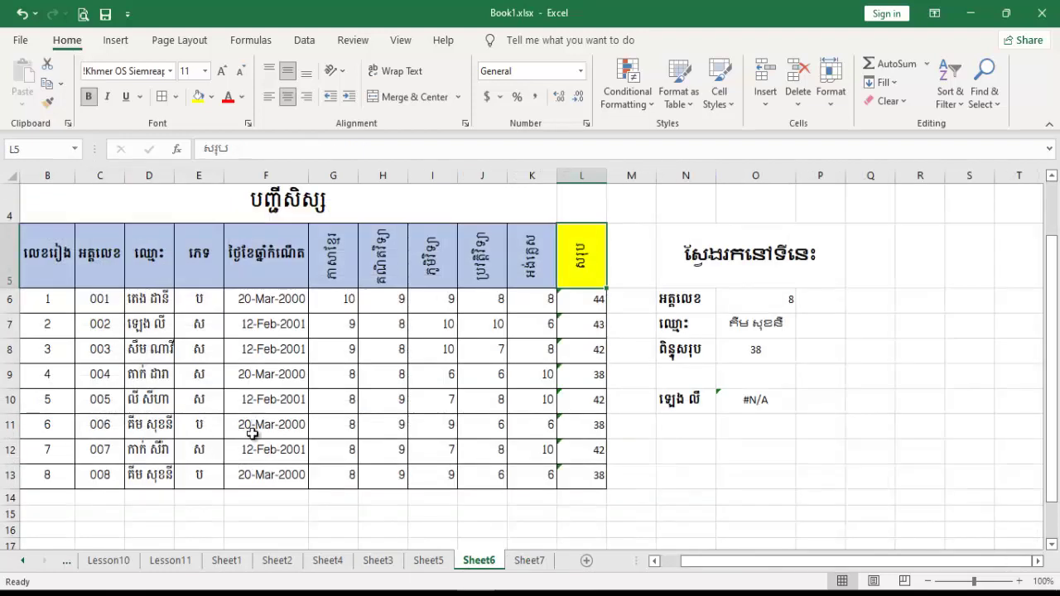
{"action": "left_click_drag", "start_coordinate": [112, 471], "coordinate": [154, 472]}
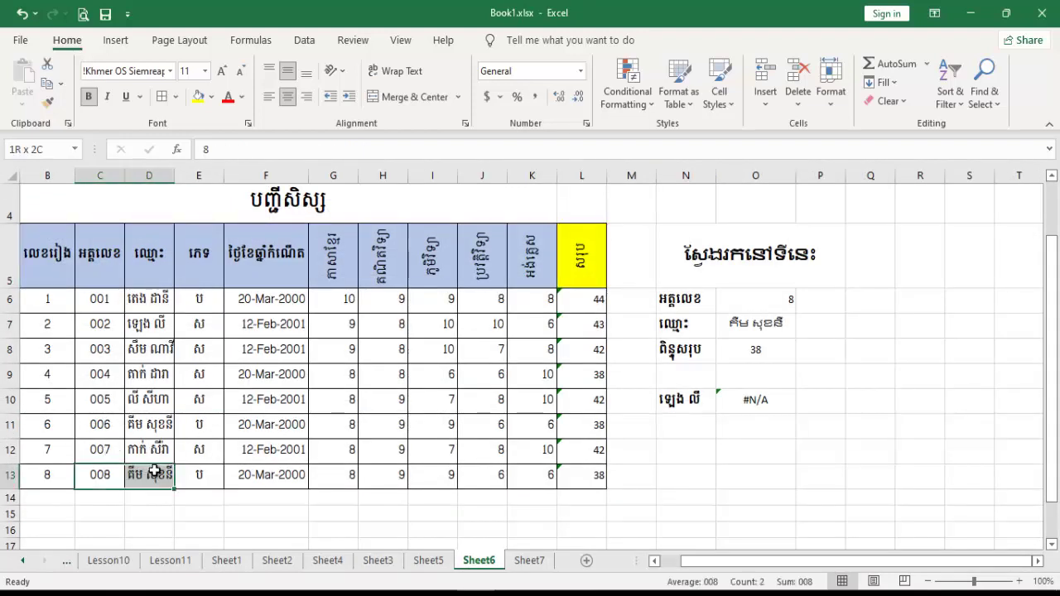
Compare student 007 on Sheet6, then change Sheet7's row 9 ID to test the name lookup
{"action": "left_click_drag", "start_coordinate": [97, 450], "coordinate": [143, 453]}
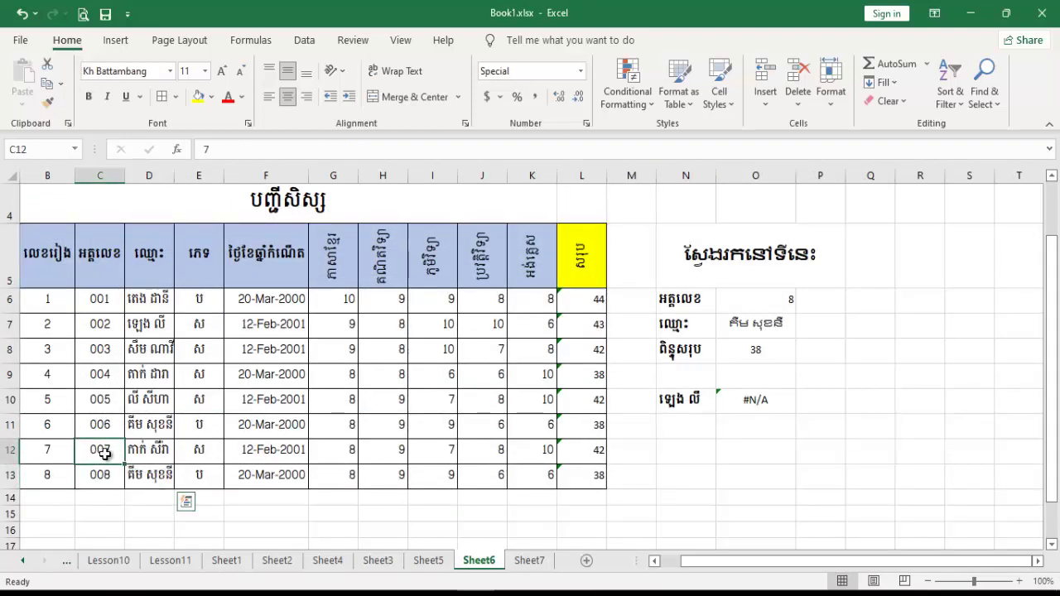
{"action": "left_click", "coordinate": [529, 560]}
{"action": "left_click_drag", "start_coordinate": [146, 364], "coordinate": [146, 392]}
{"action": "left_click", "coordinate": [72, 386]}
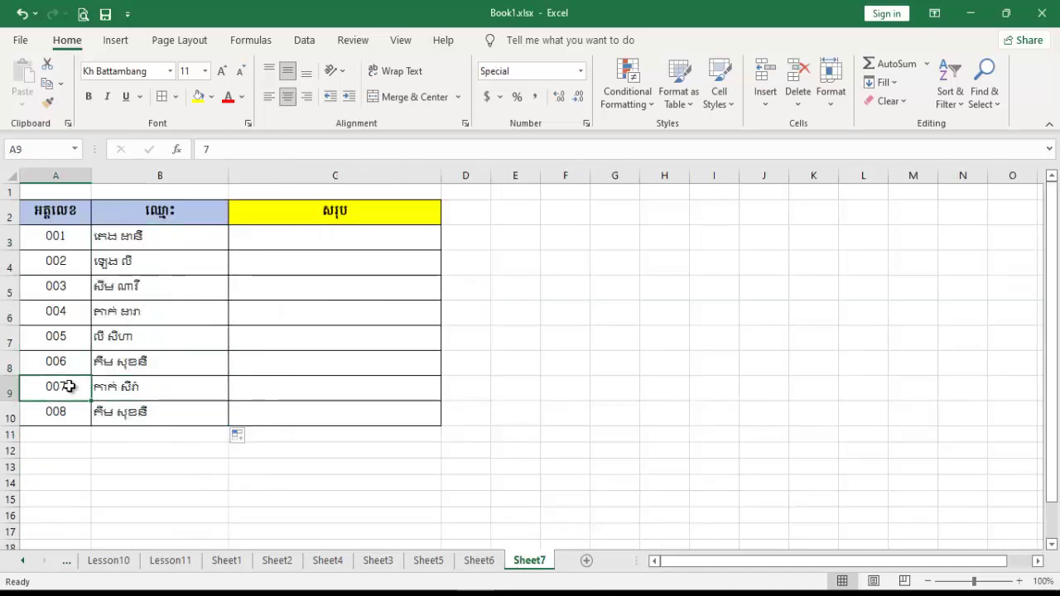
{"action": "double_click", "coordinate": [71, 386]}
{"action": "key", "text": "BackSpace"}
{"action": "type", "text": "8"}
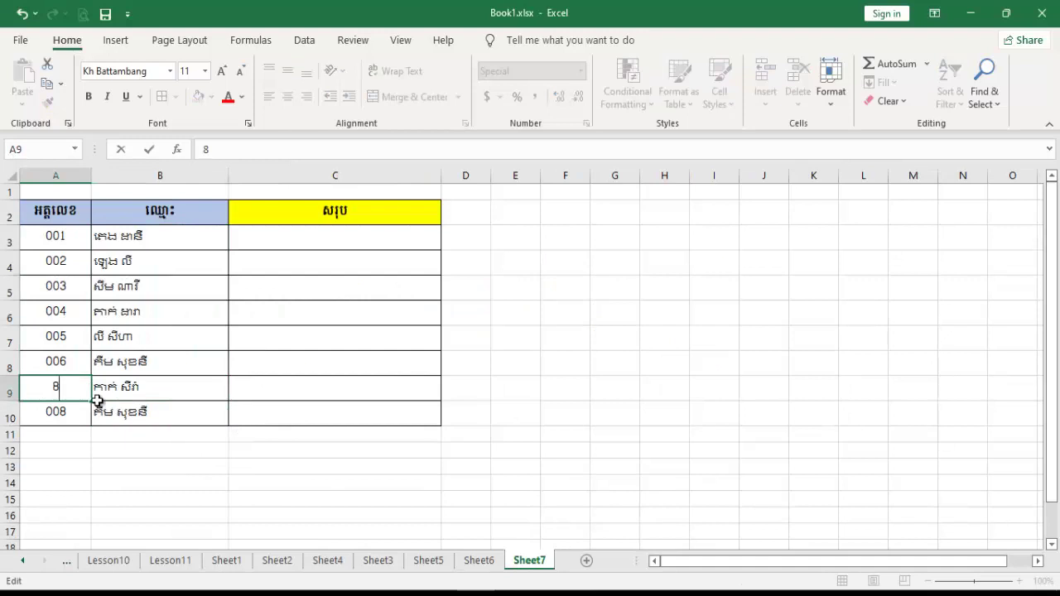
{"action": "key", "text": "Return"}
{"action": "left_click", "coordinate": [147, 390]}
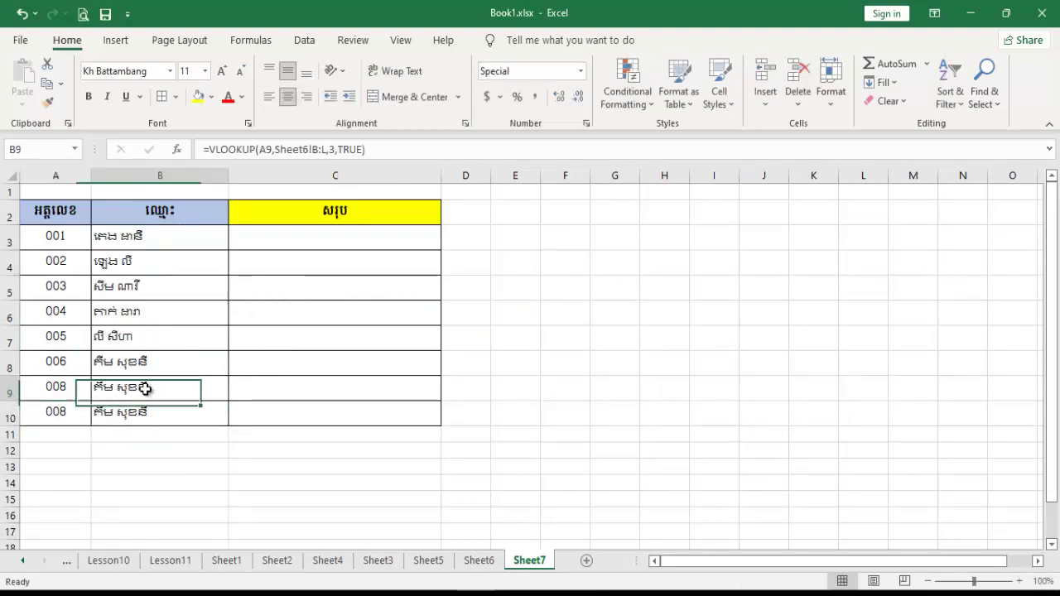
Change the row 8 ID to 001 and check the name lookups in row 8 and B3
{"action": "left_click", "coordinate": [75, 363]}
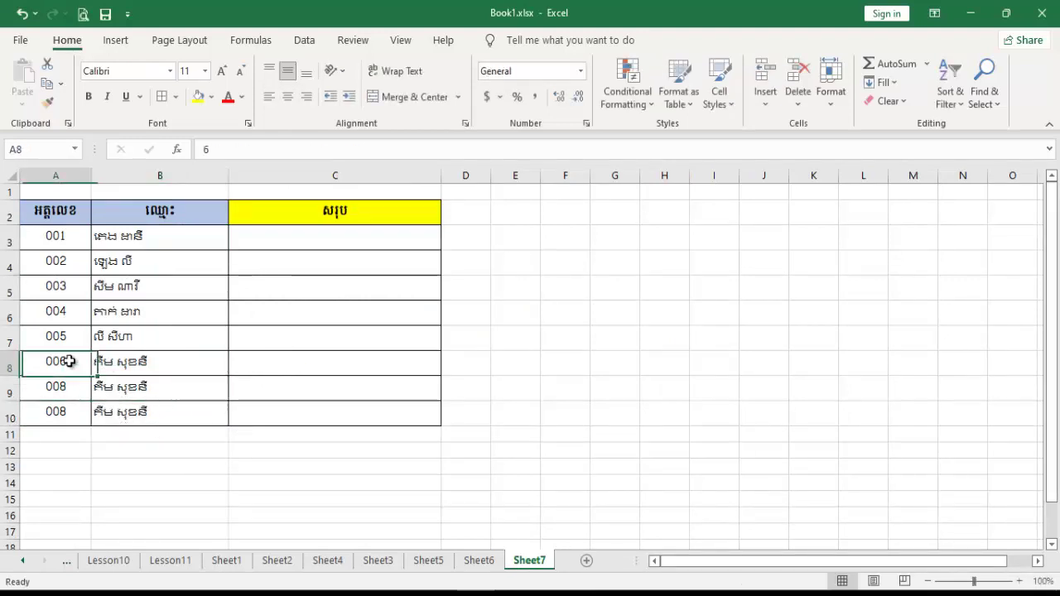
{"action": "double_click", "coordinate": [71, 361]}
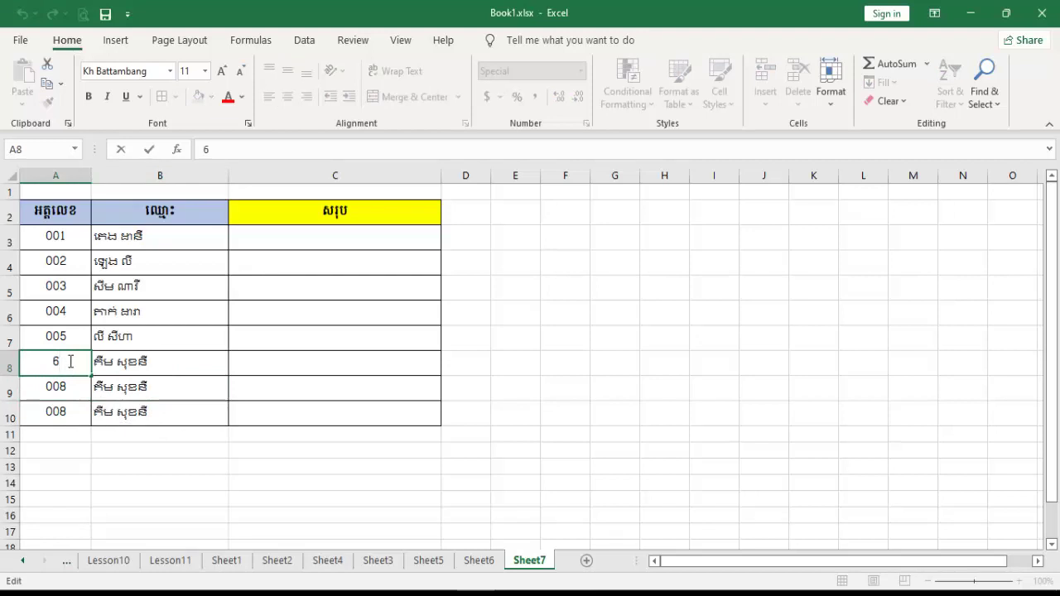
{"action": "key", "text": "BackSpace"}
{"action": "type", "text": "1"}
{"action": "key", "text": "Return"}
{"action": "left_click", "coordinate": [113, 366]}
{"action": "left_click", "coordinate": [133, 240]}
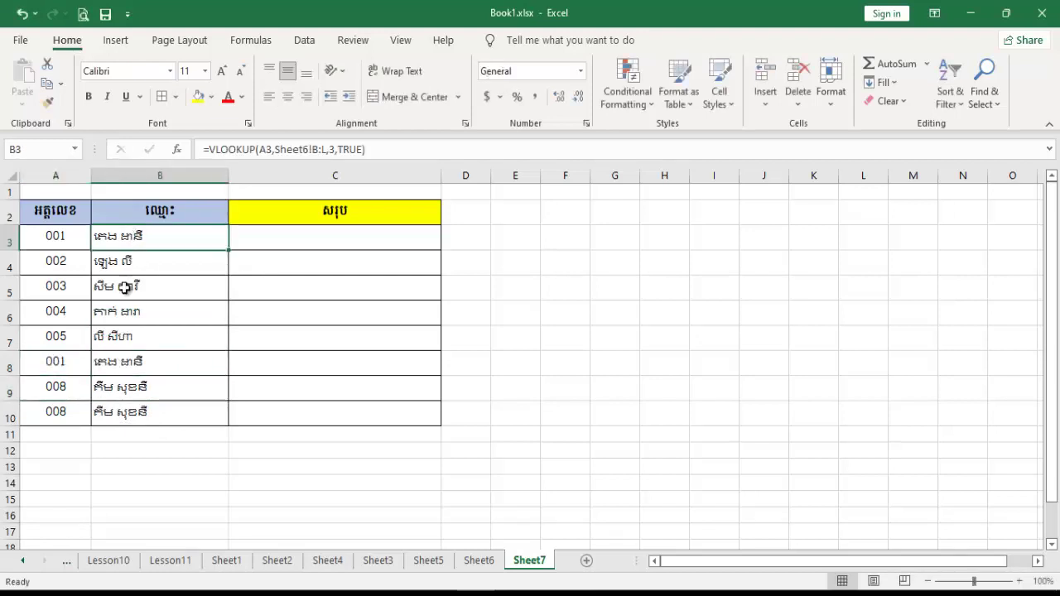
Undo both test ID edits in rows 8 and 9
{"action": "key", "text": "ctrl+z"}
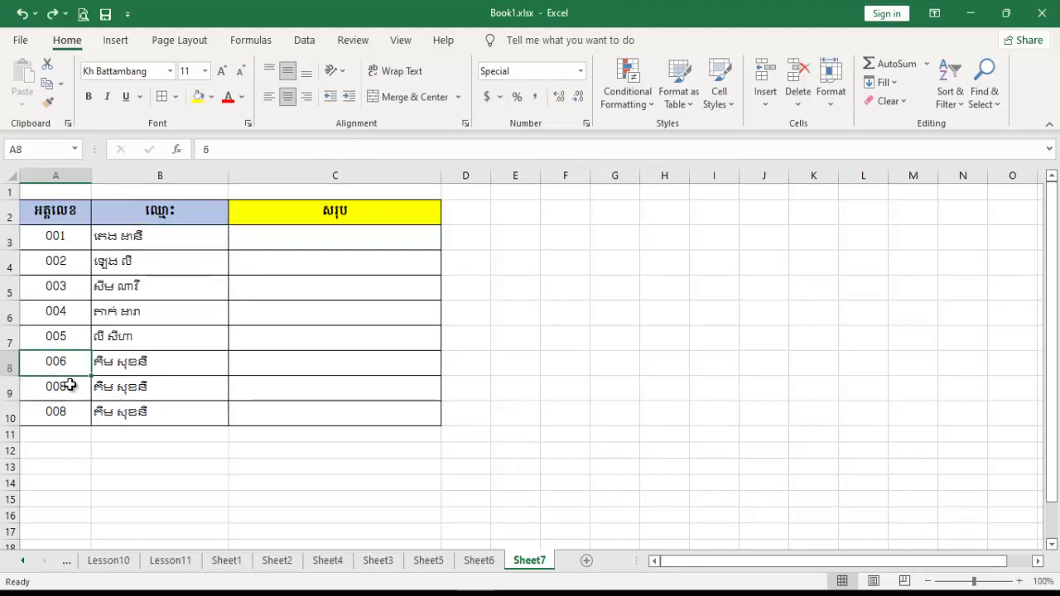
{"action": "key", "text": "ctrl+z"}
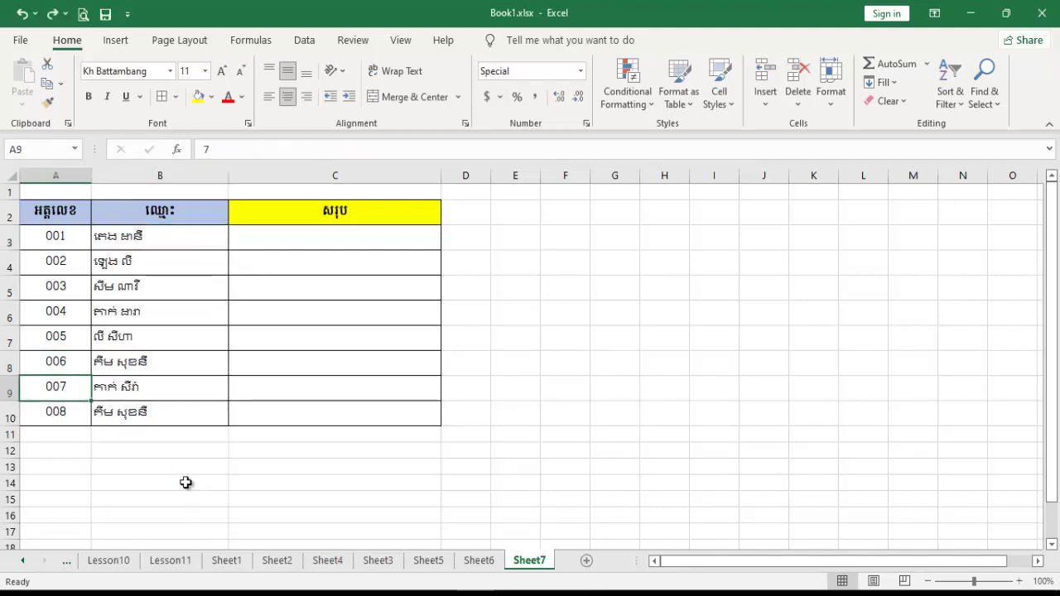
{"action": "left_click", "coordinate": [190, 419]}
{"action": "left_click_drag", "start_coordinate": [227, 426], "coordinate": [246, 470]}
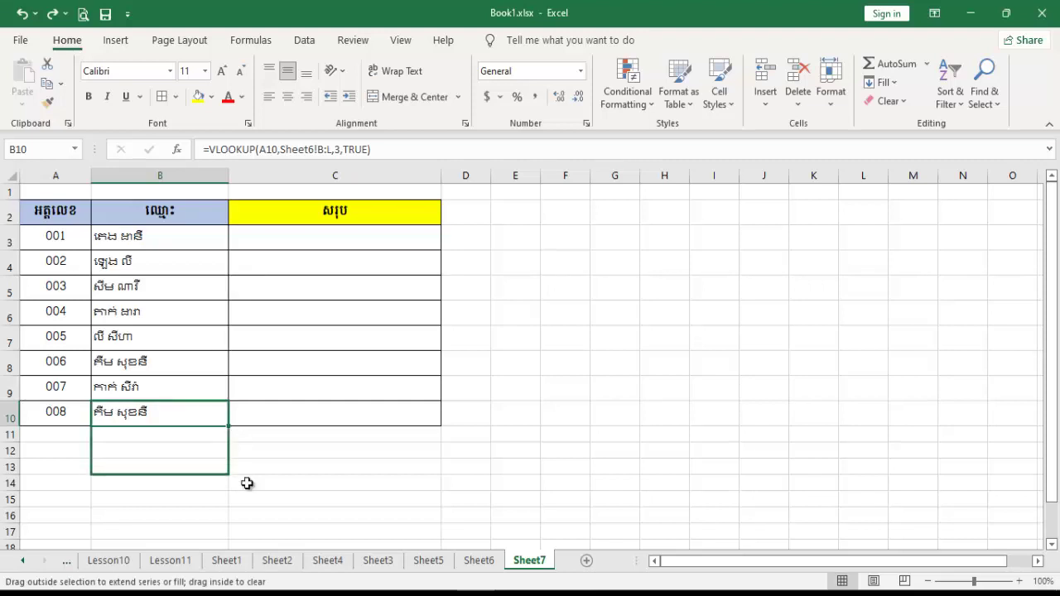
{"action": "left_click", "coordinate": [249, 487]}
{"action": "scroll", "coordinate": [149, 464], "scroll_direction": "down", "scroll_amount": 1}
{"action": "left_click", "coordinate": [68, 371]}
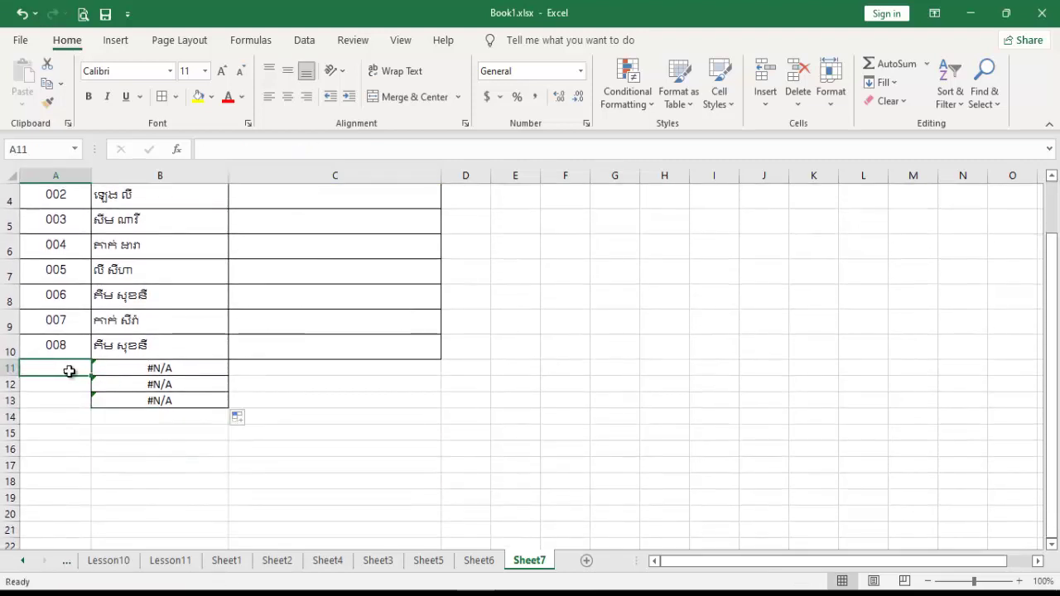
{"action": "type", "text": "9"}
{"action": "key", "text": "Return"}
{"action": "scroll", "coordinate": [68, 371], "scroll_direction": "up", "scroll_amount": 1}
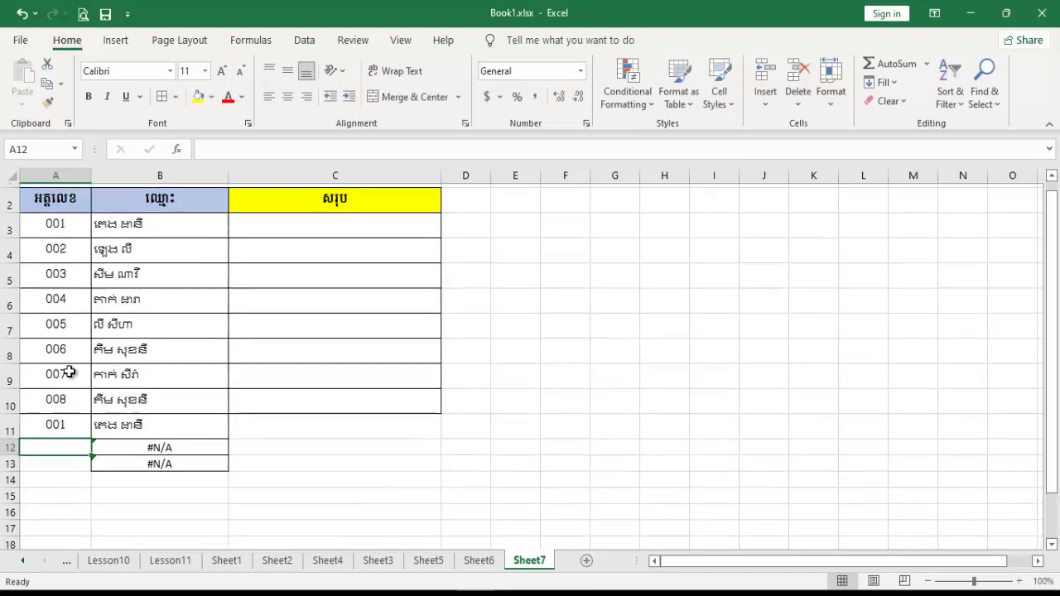
{"action": "key", "text": "ctrl+z"}
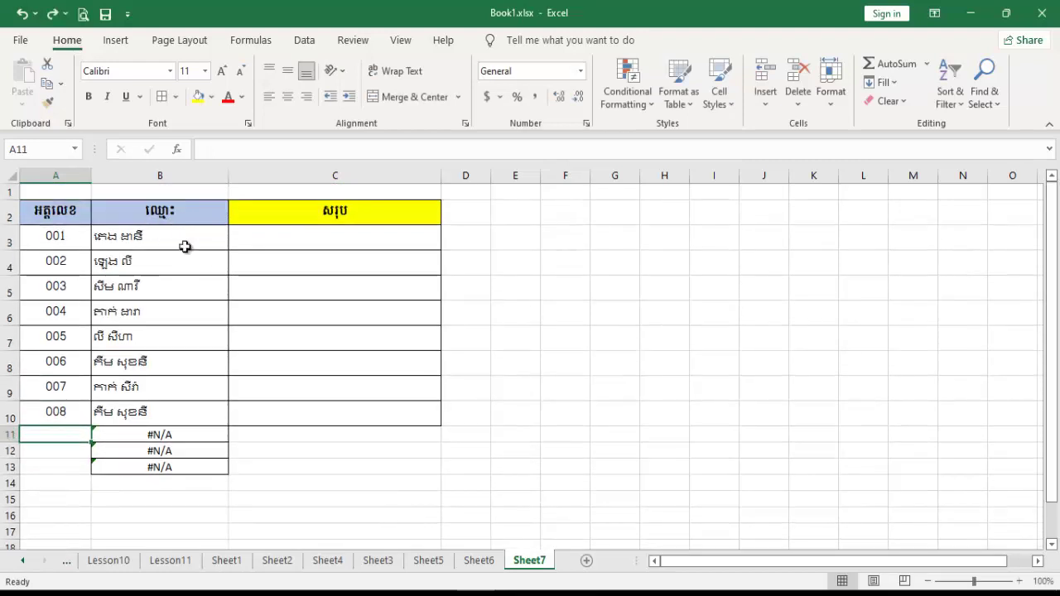
{"action": "left_click_drag", "start_coordinate": [10, 435], "coordinate": [10, 467]}
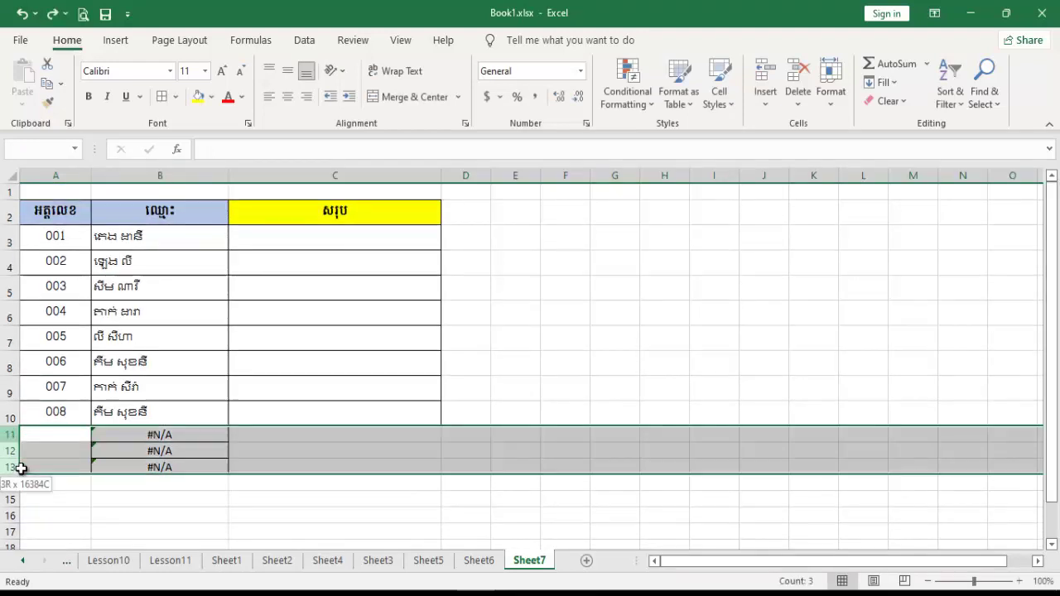
{"action": "right_click", "coordinate": [187, 443]}
{"action": "left_click", "coordinate": [236, 316]}
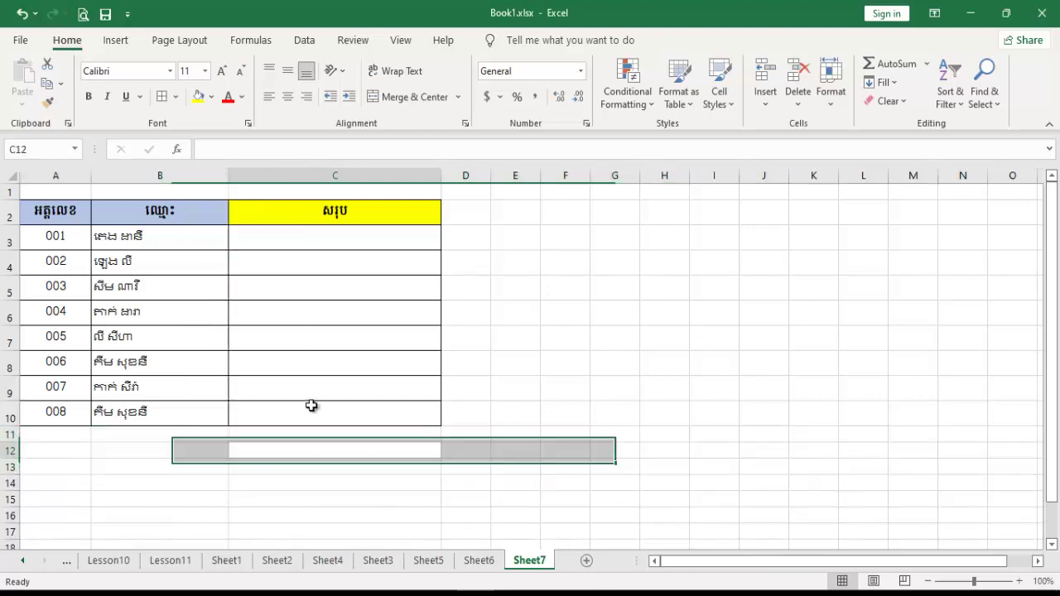
{"action": "left_click", "coordinate": [309, 242]}
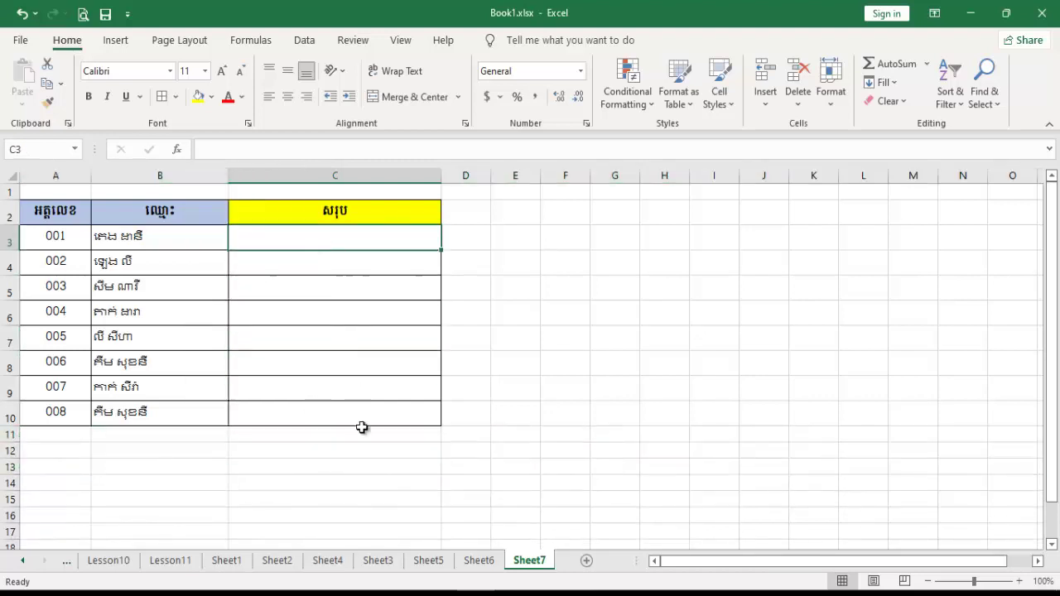
{"action": "left_click", "coordinate": [137, 238]}
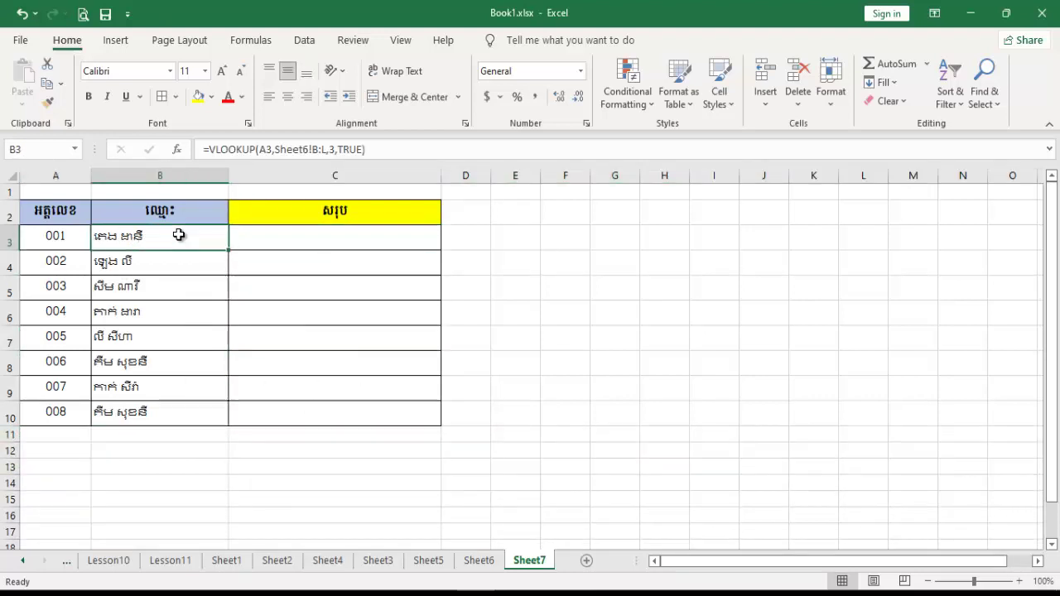
Enter =VLOOKUP(A3,Sheet6!B:L,11,FALSE) in C3 so it returns student 001's total of 44
{"action": "left_click", "coordinate": [289, 239]}
{"action": "type", "text": "="}
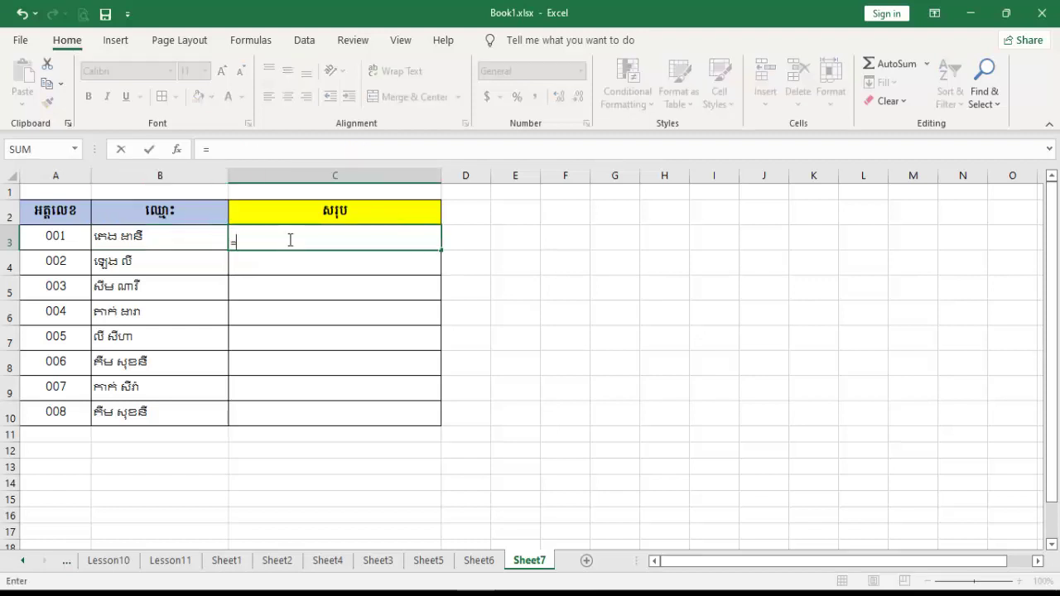
{"action": "type", "text": "vl"}
{"action": "key", "text": "Tab"}
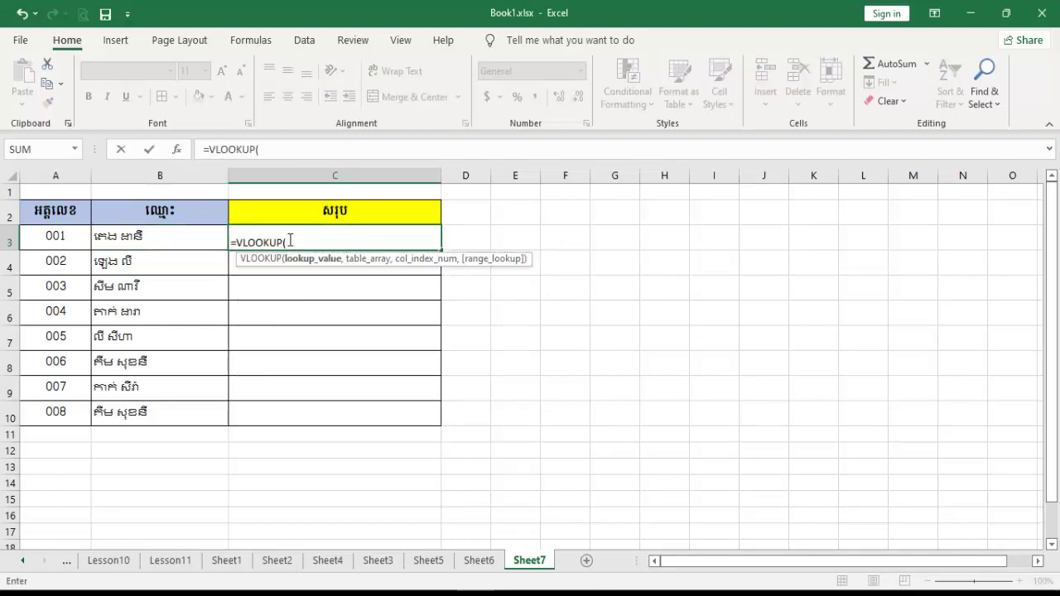
{"action": "left_click", "coordinate": [61, 238]}
{"action": "type", "text": ","}
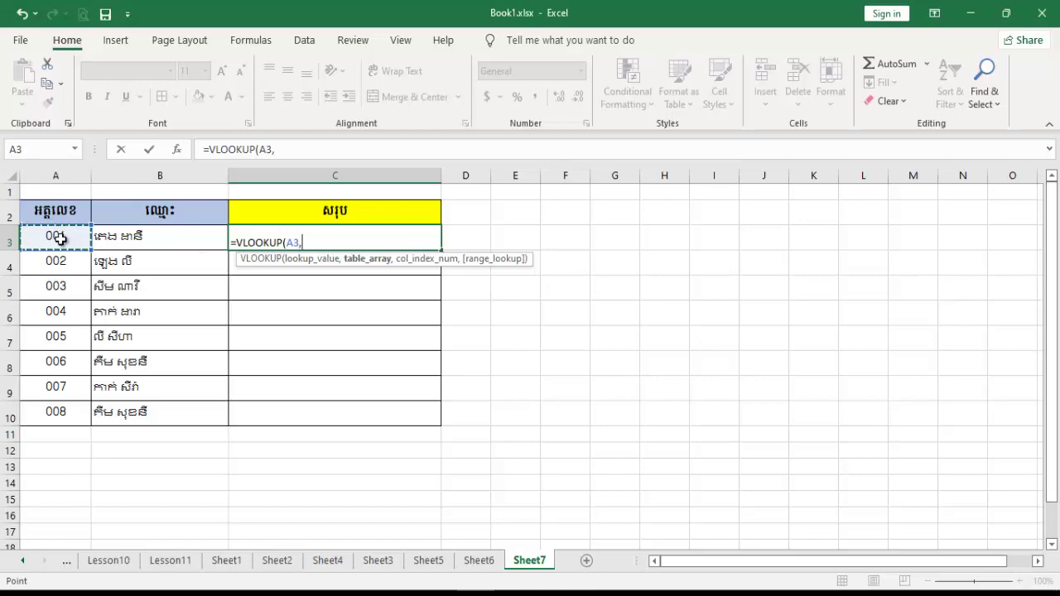
{"action": "left_click", "coordinate": [495, 565]}
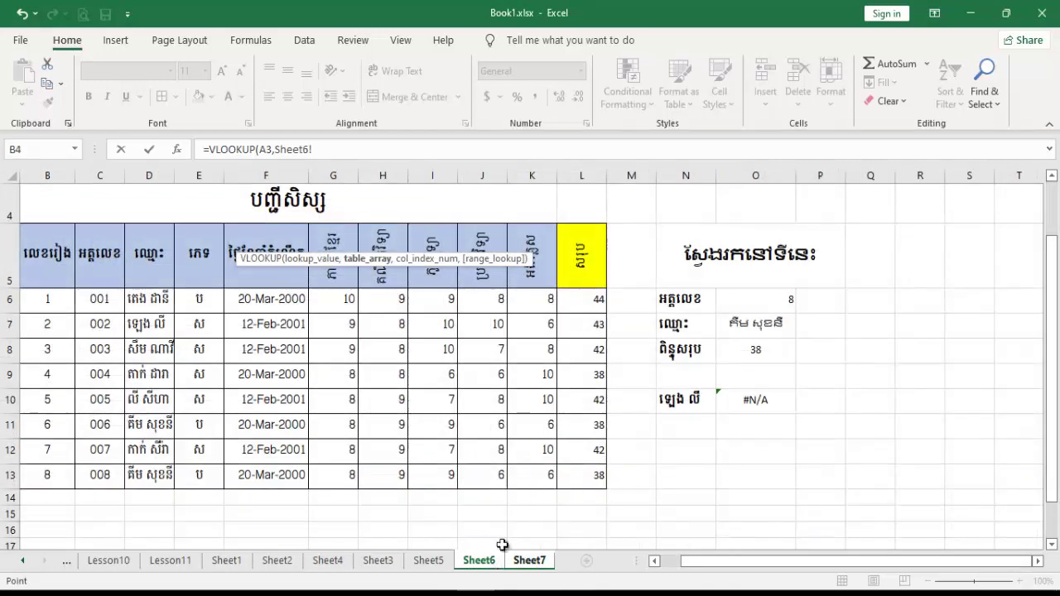
{"action": "left_click_drag", "start_coordinate": [62, 174], "coordinate": [581, 173]}
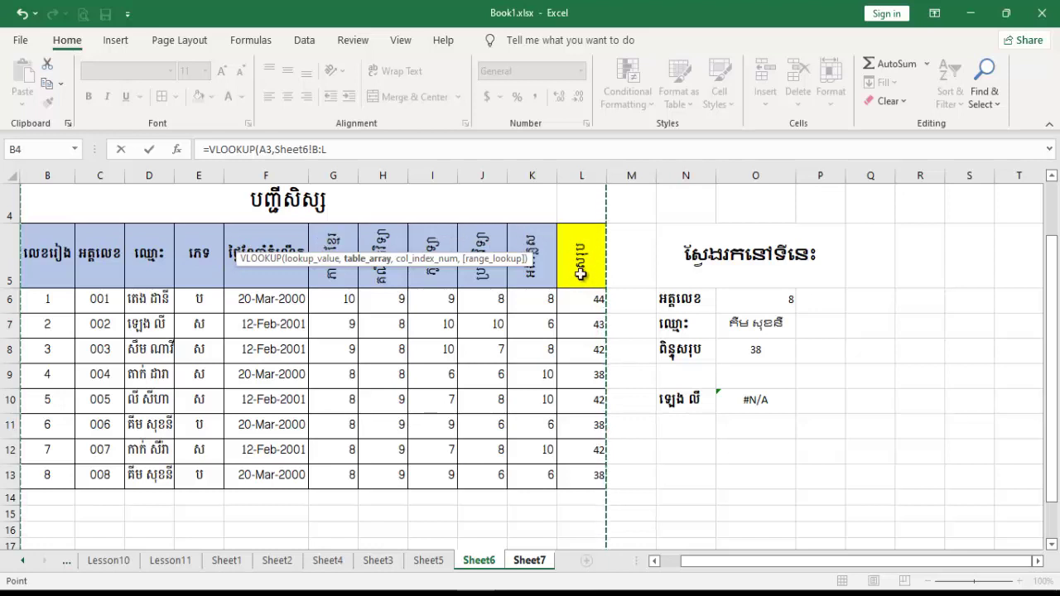
{"action": "type", "text": ",11"}
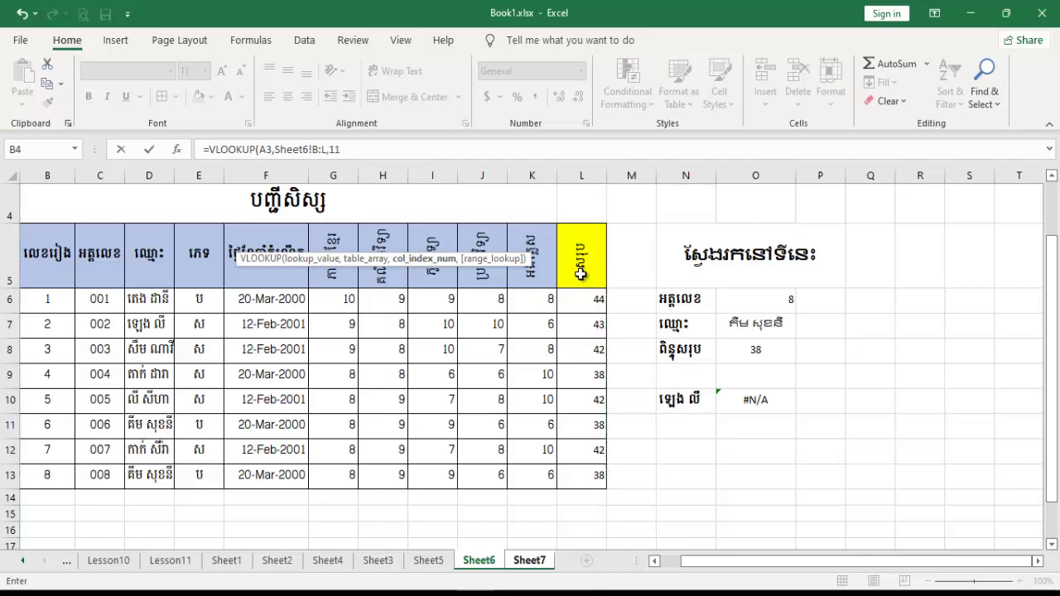
{"action": "type", "text": ",Fla"}
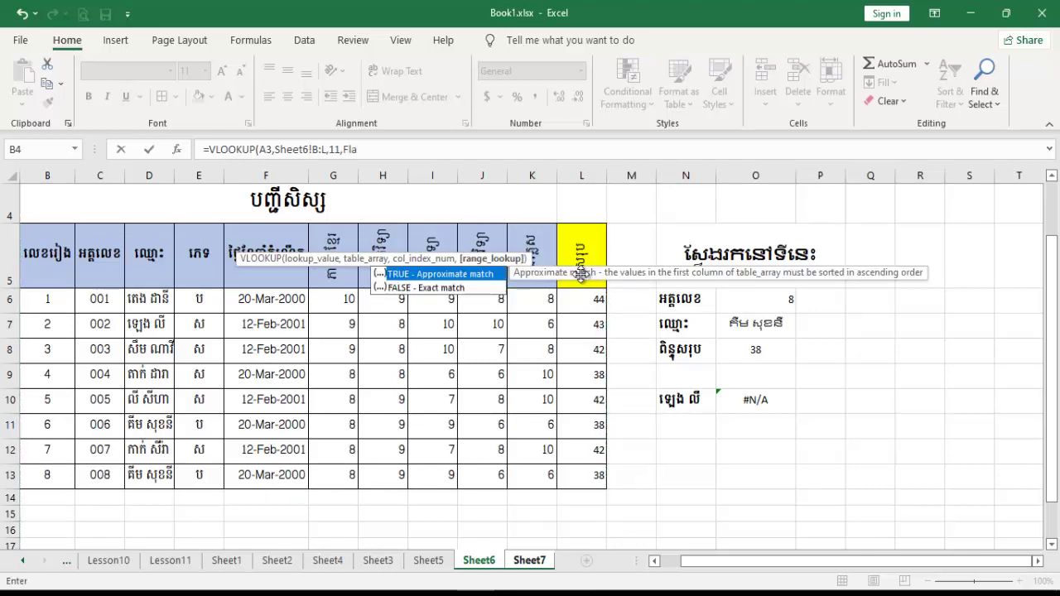
{"action": "key", "text": "BackSpace"}
{"action": "key", "text": "Return"}
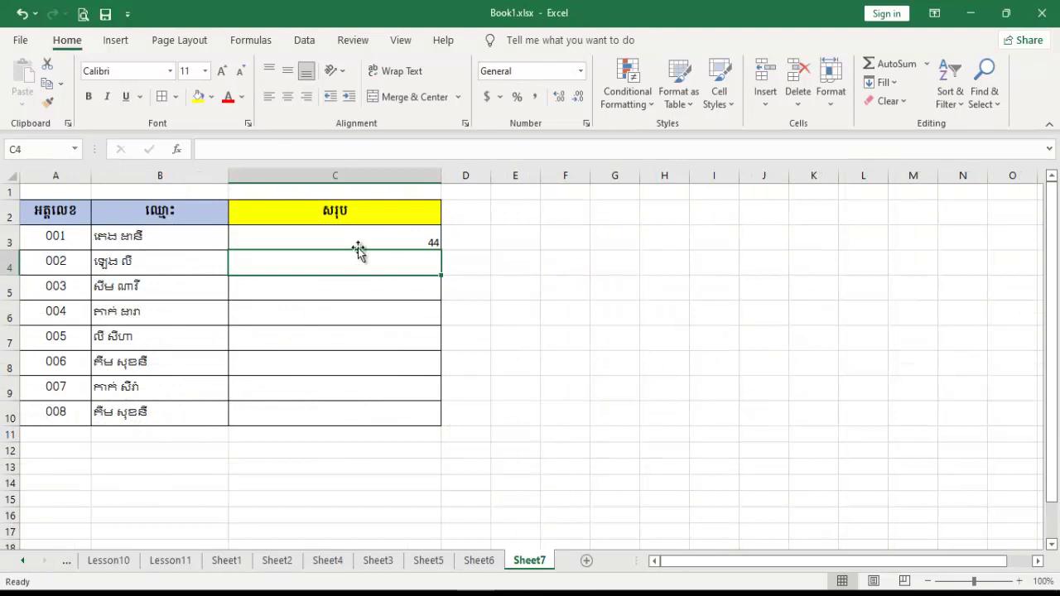
Fill the total lookup down to C10, narrow column C, and centre the totals both ways
{"action": "left_click", "coordinate": [361, 245]}
{"action": "left_click_drag", "start_coordinate": [442, 250], "coordinate": [427, 418]}
{"action": "left_click_drag", "start_coordinate": [442, 175], "coordinate": [338, 176]}
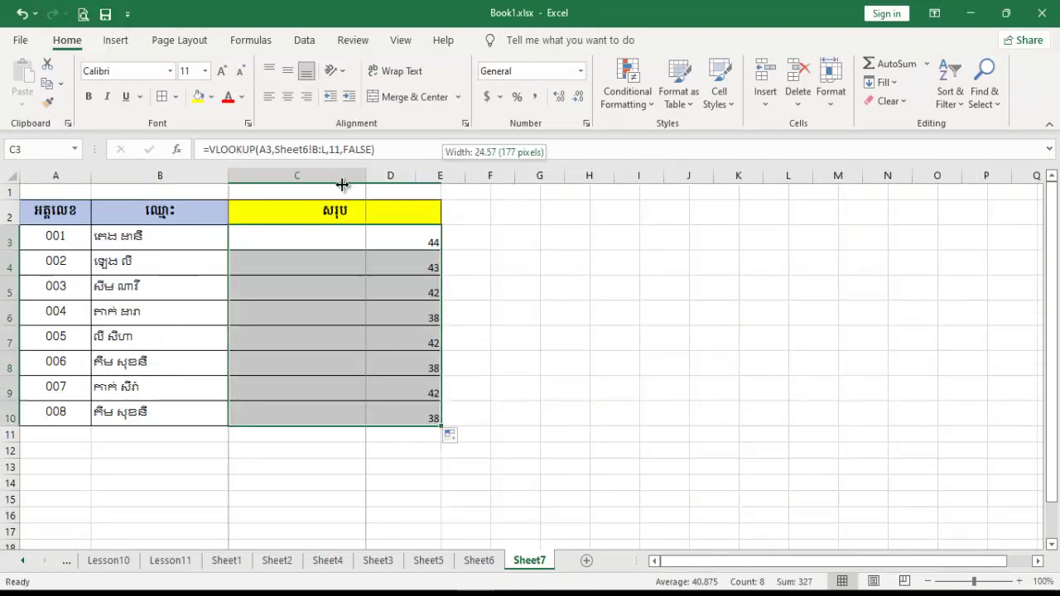
{"action": "left_click", "coordinate": [486, 274]}
{"action": "left_click_drag", "start_coordinate": [324, 244], "coordinate": [313, 414]}
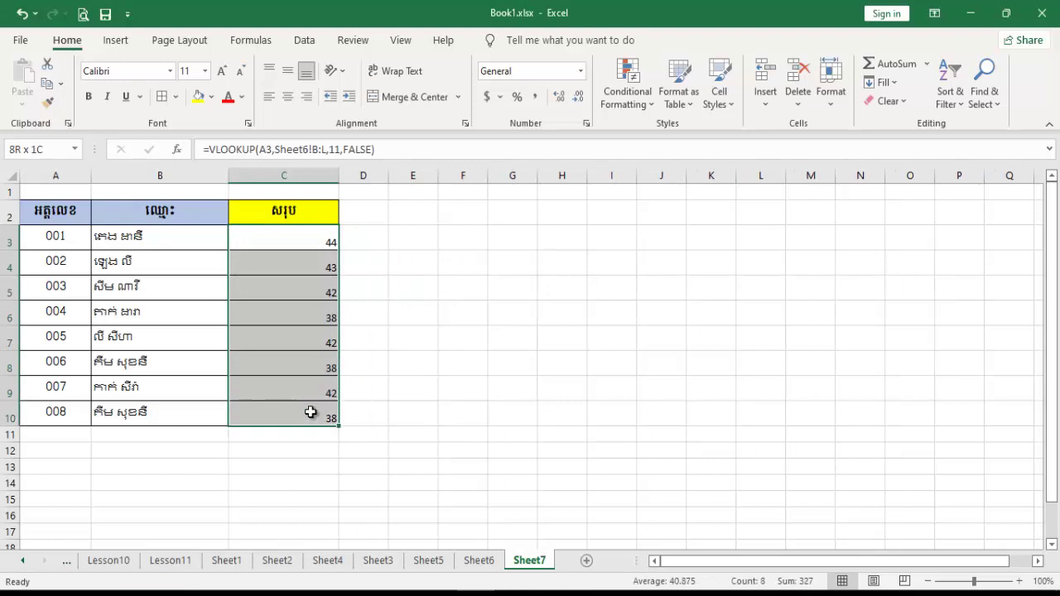
{"action": "left_click", "coordinate": [288, 70]}
{"action": "left_click_drag", "start_coordinate": [339, 175], "coordinate": [301, 176]}
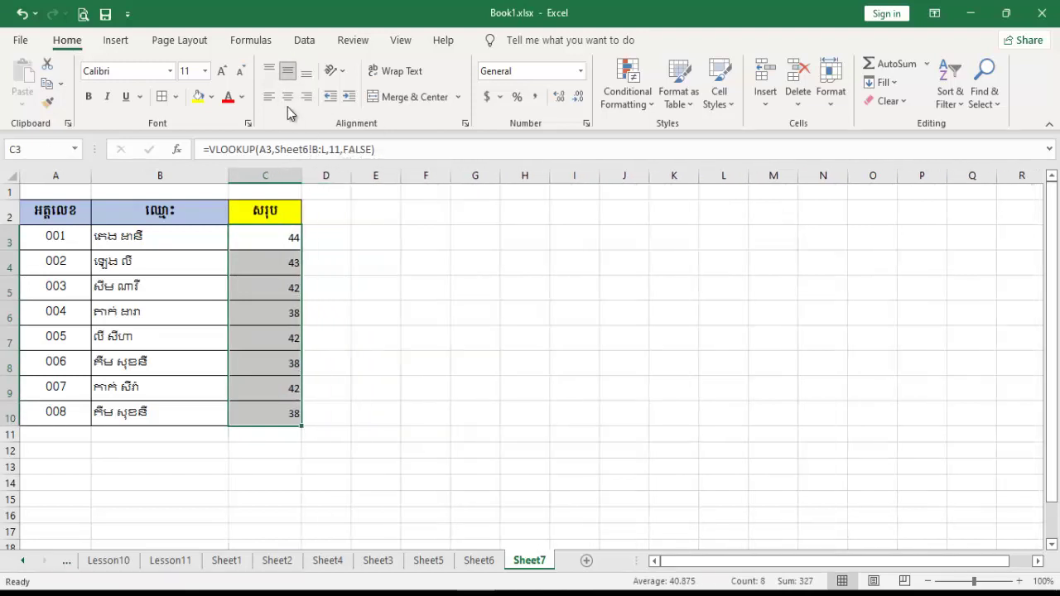
{"action": "left_click", "coordinate": [287, 96]}
{"action": "left_click", "coordinate": [305, 362]}
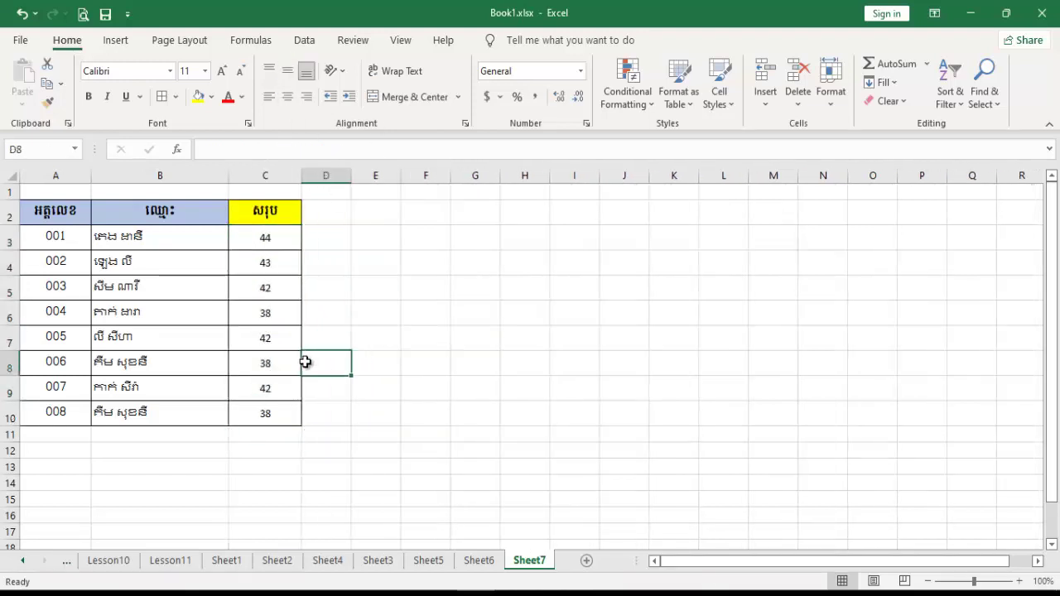
Re-commit each total formula in C3 through C10 so the totals 38 to 44 appear
{"action": "left_click_drag", "start_coordinate": [265, 239], "coordinate": [253, 388]}
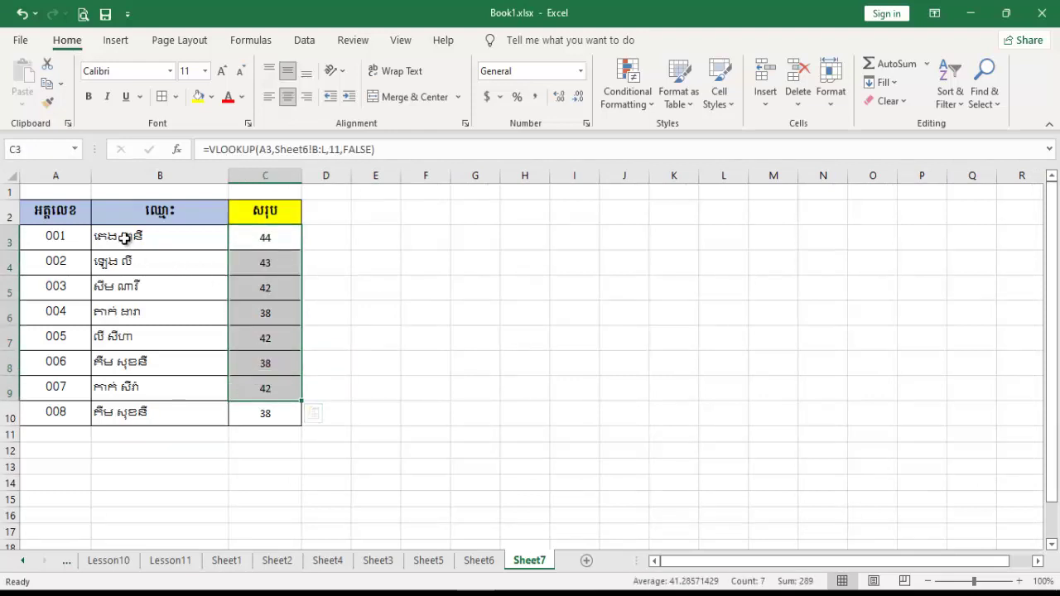
{"action": "left_click", "coordinate": [260, 237]}
{"action": "double_click", "coordinate": [260, 238]}
{"action": "key", "text": "Return"}
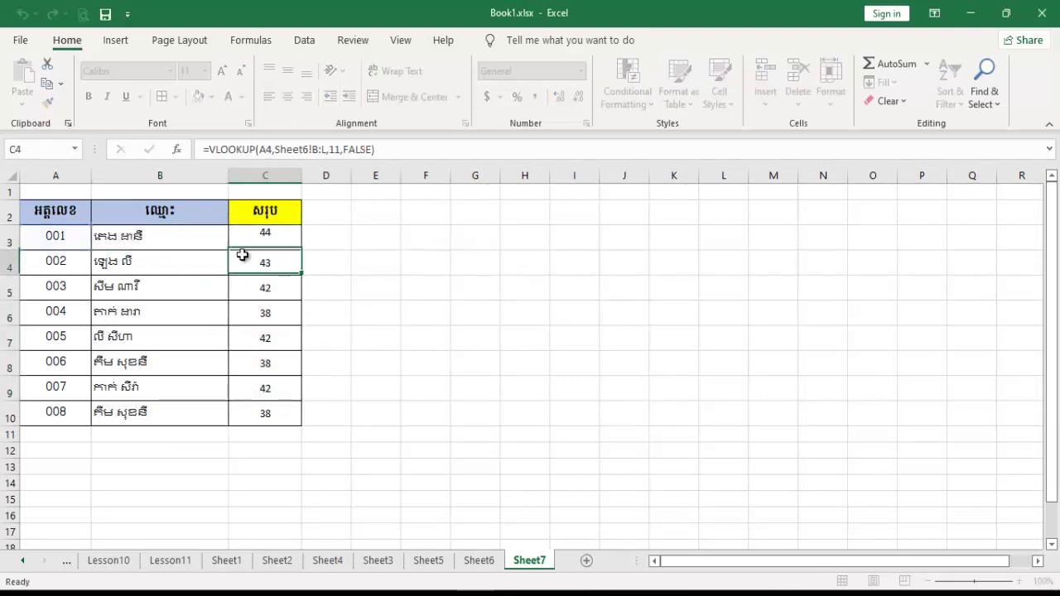
{"action": "double_click", "coordinate": [283, 261]}
{"action": "key", "text": "Return"}
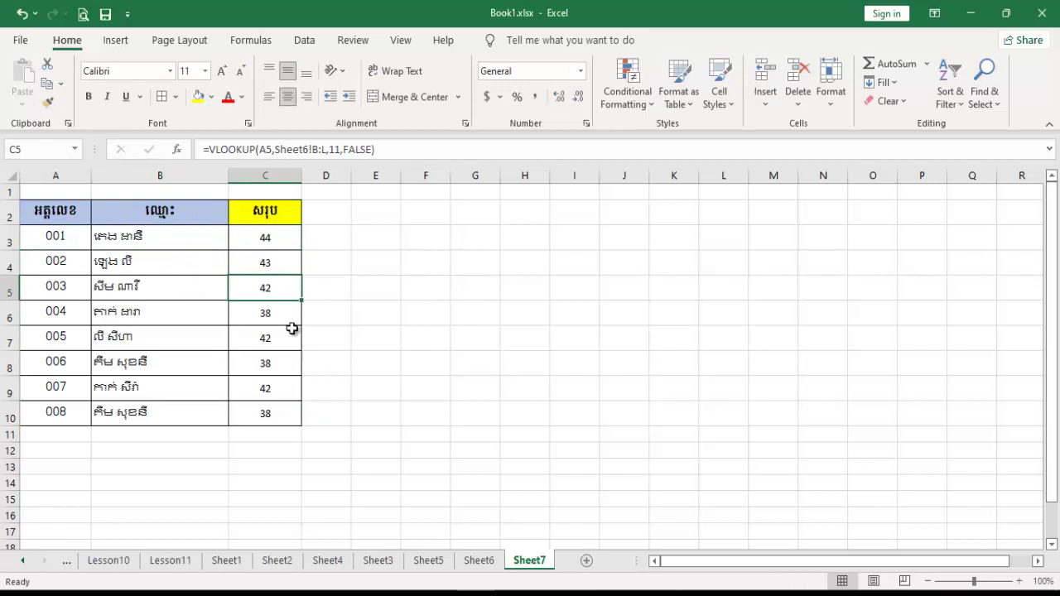
{"action": "double_click", "coordinate": [276, 287]}
{"action": "key", "text": "Return"}
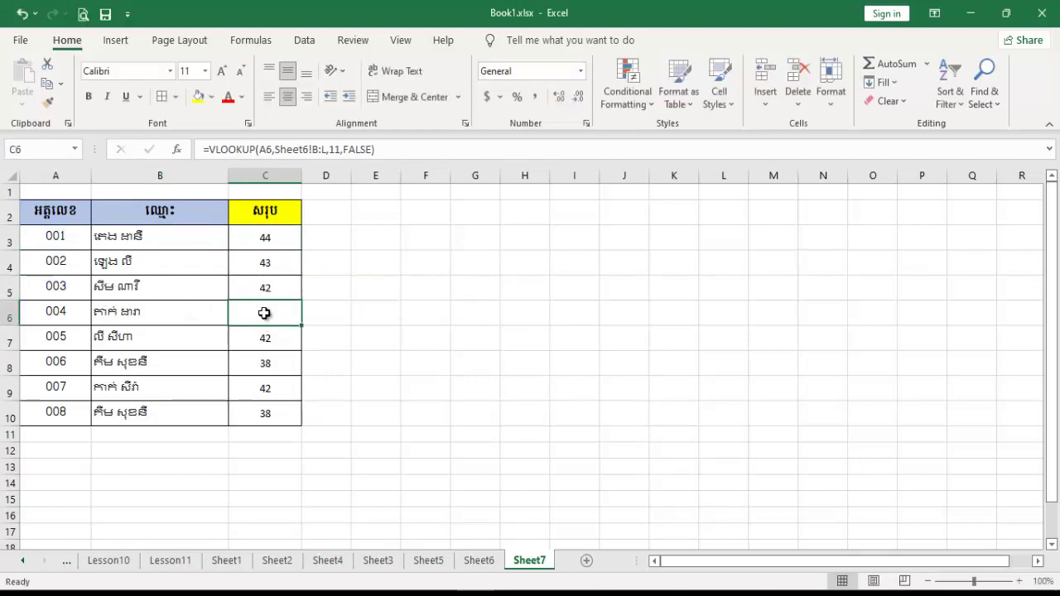
{"action": "double_click", "coordinate": [265, 312]}
{"action": "key", "text": "Return"}
{"action": "double_click", "coordinate": [259, 340]}
{"action": "key", "text": "Return"}
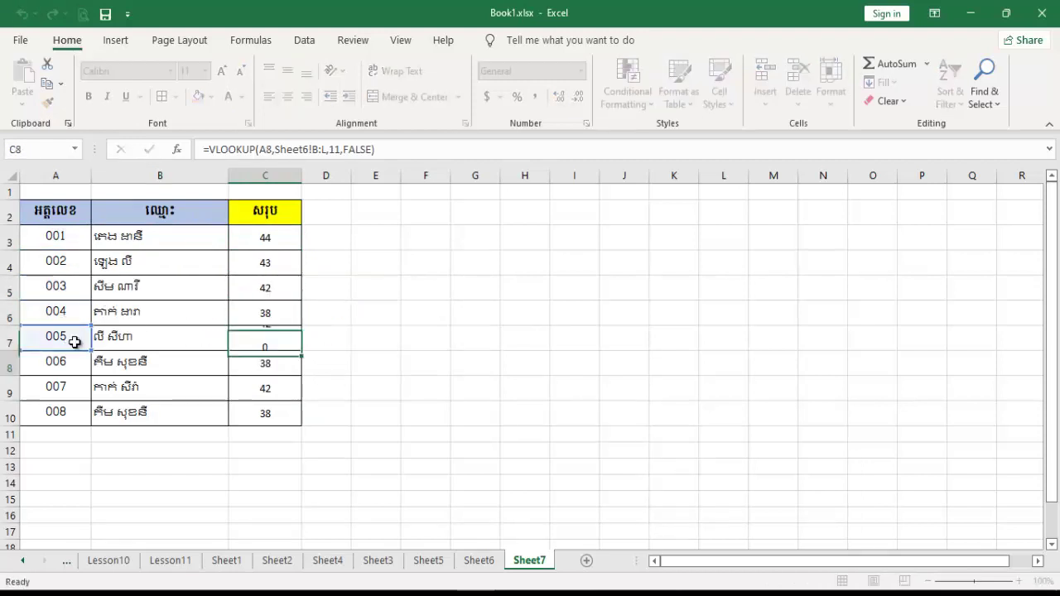
{"action": "double_click", "coordinate": [260, 362]}
{"action": "key", "text": "Return"}
{"action": "left_click", "coordinate": [265, 413]}
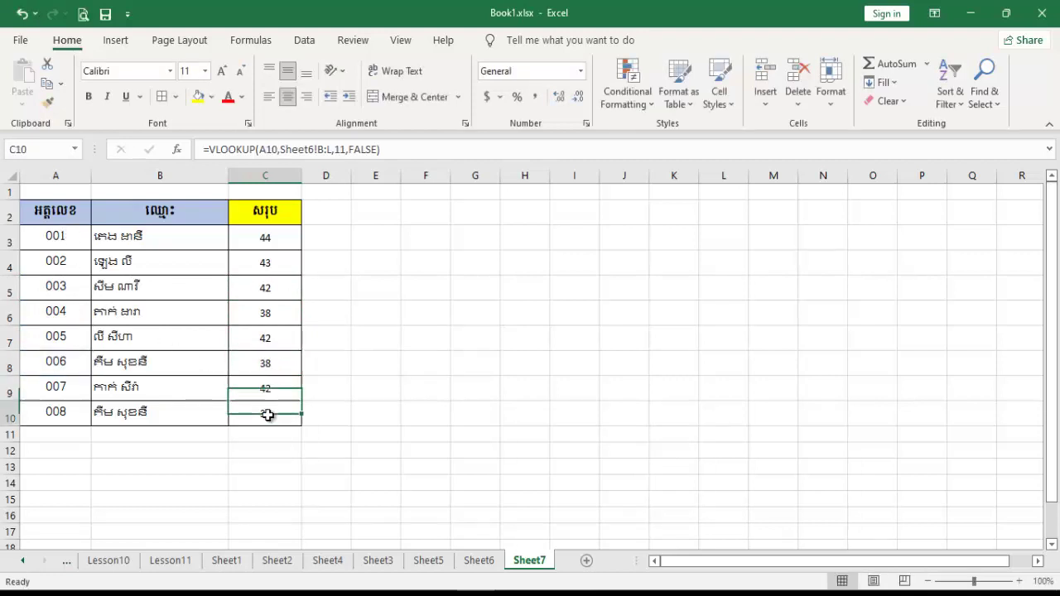
{"action": "double_click", "coordinate": [265, 413]}
{"action": "key", "text": "Return"}
{"action": "left_click", "coordinate": [480, 561]}
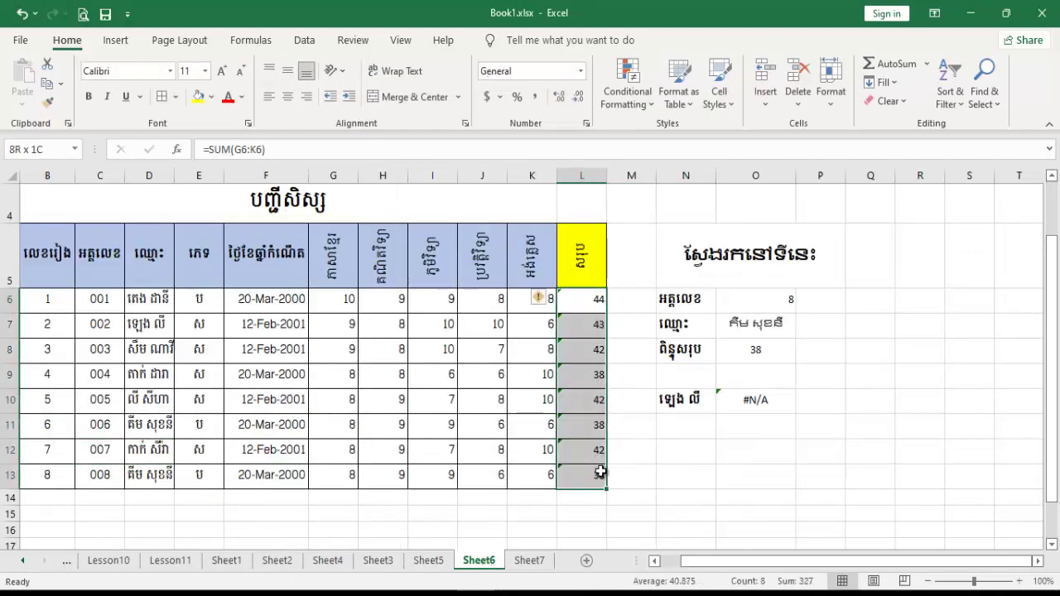
{"action": "left_click_drag", "start_coordinate": [596, 294], "coordinate": [598, 475]}
{"action": "key", "text": "ctrl+c"}
{"action": "left_click", "coordinate": [529, 561]}
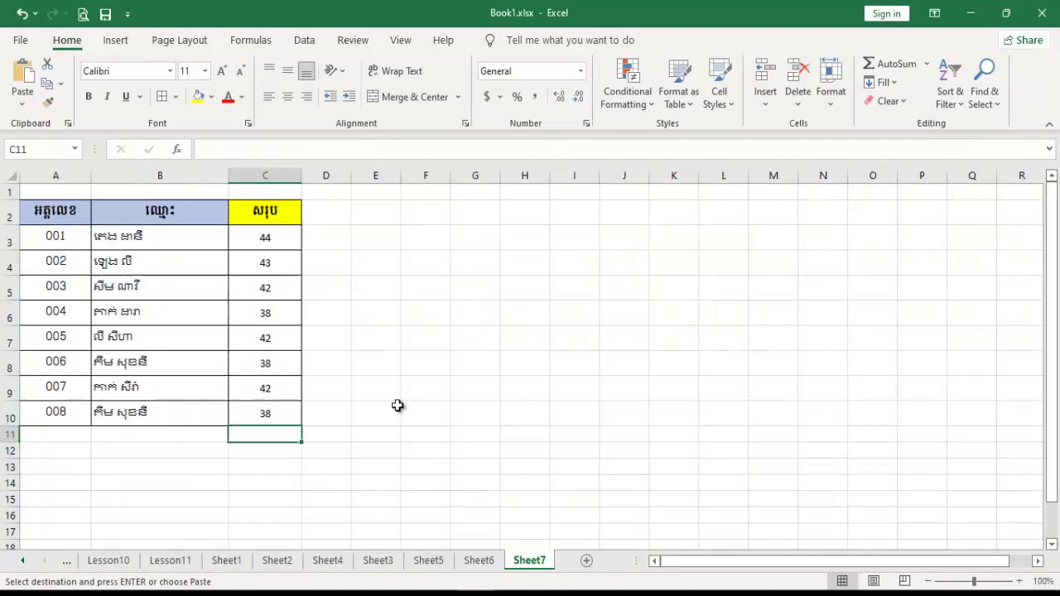
{"action": "right_click", "coordinate": [329, 235]}
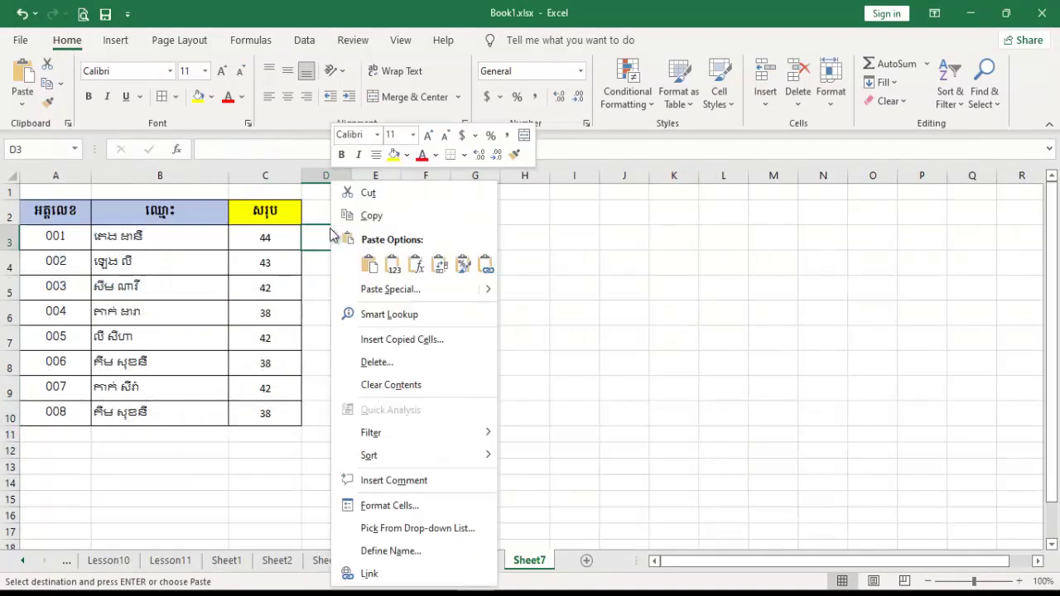
{"action": "left_click", "coordinate": [393, 263]}
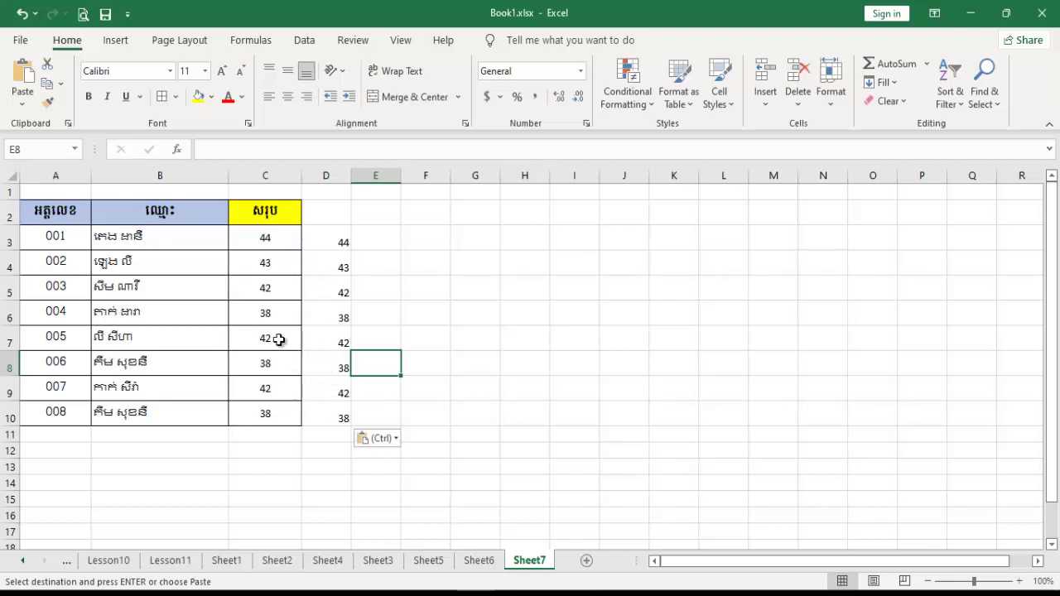
{"action": "left_click", "coordinate": [331, 175]}
{"action": "right_click", "coordinate": [335, 176]}
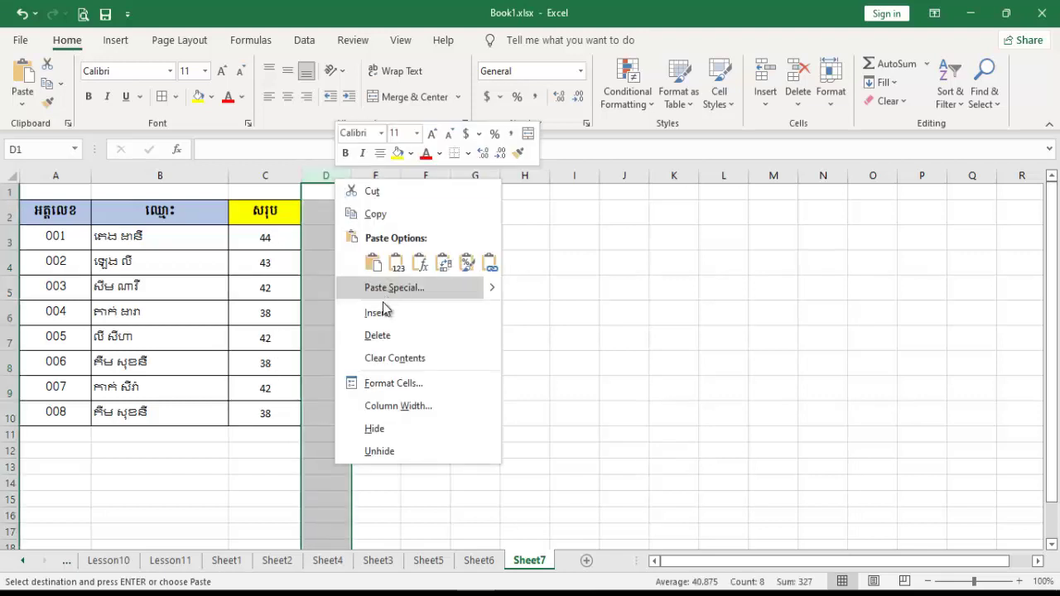
{"action": "key", "text": "Escape"}
{"action": "left_click", "coordinate": [492, 322]}
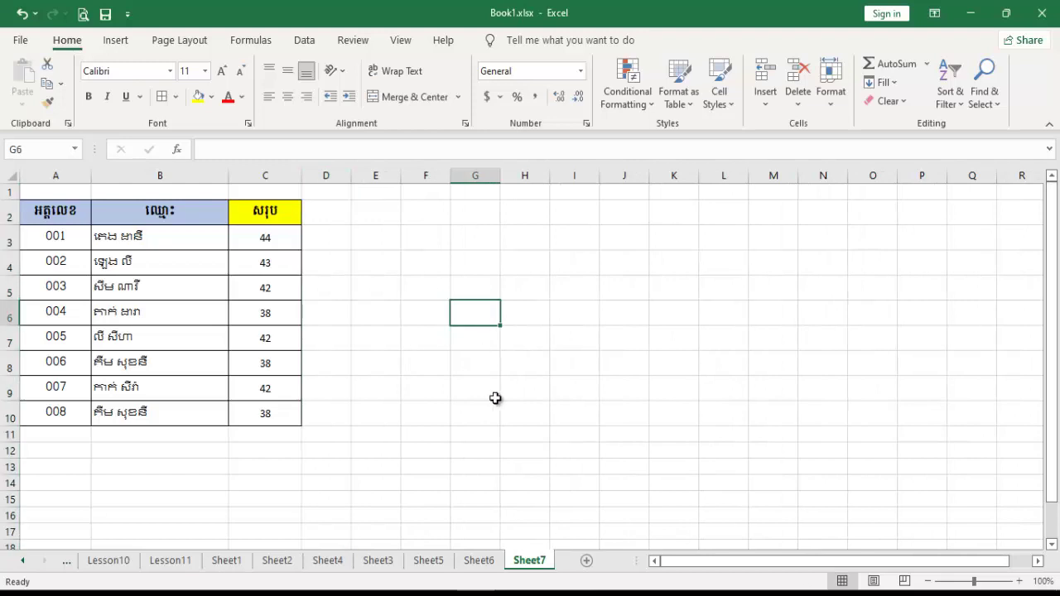
{"action": "left_click", "coordinate": [281, 368]}
{"action": "left_click", "coordinate": [177, 265]}
{"action": "left_click", "coordinate": [315, 265]}
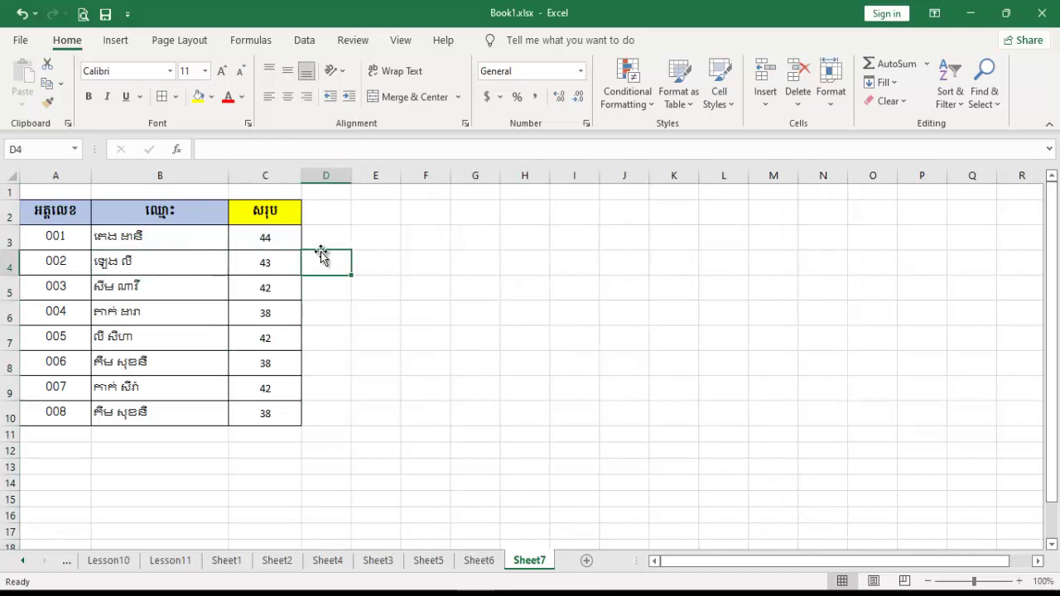
{"action": "left_click", "coordinate": [280, 335]}
{"action": "left_click", "coordinate": [479, 561]}
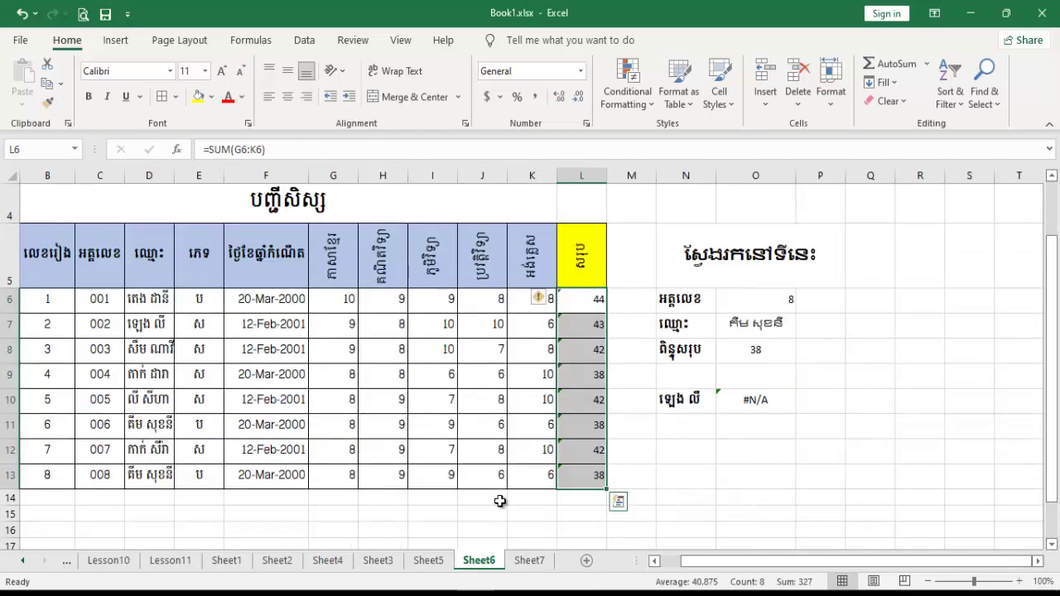
{"action": "left_click", "coordinate": [205, 479]}
Append aaa to student 008's name in D13 on Sheet6 and autofit column D
{"action": "scroll", "coordinate": [402, 518], "scroll_direction": "down", "scroll_amount": 3}
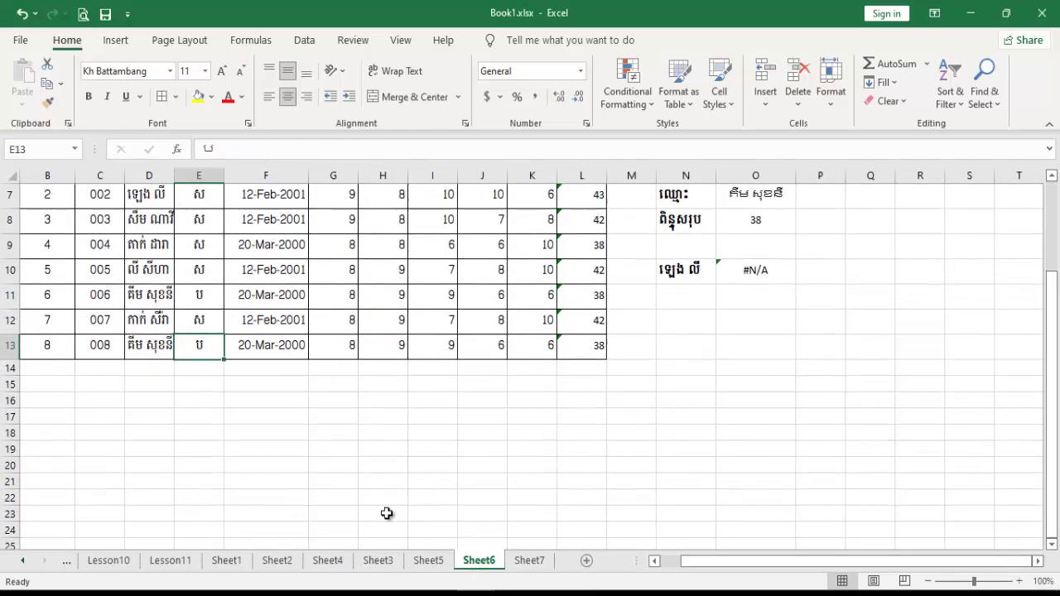
{"action": "left_click", "coordinate": [251, 386]}
{"action": "scroll", "coordinate": [277, 480], "scroll_direction": "up", "scroll_amount": 3}
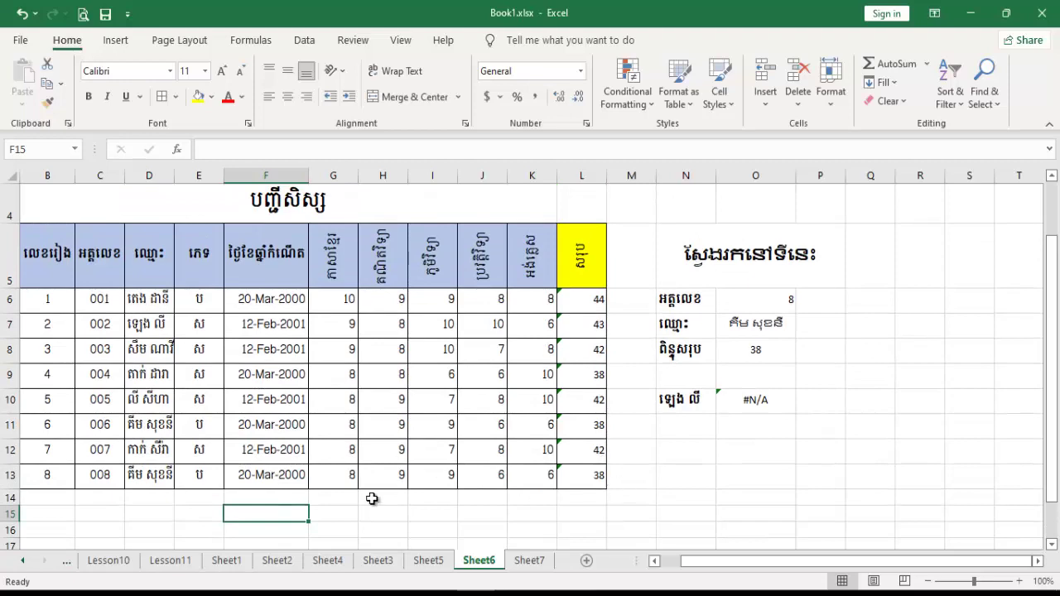
{"action": "double_click", "coordinate": [147, 480]}
{"action": "scroll", "coordinate": [175, 488], "scroll_direction": "down", "scroll_amount": 1}
{"action": "type", "text": "aaa"}
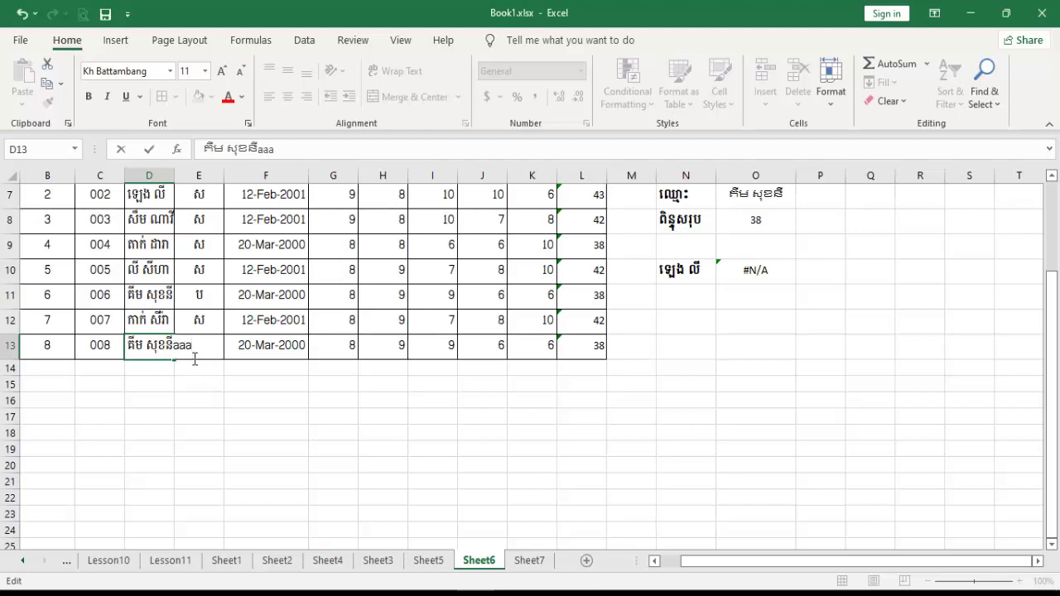
{"action": "left_click", "coordinate": [280, 436]}
{"action": "double_click", "coordinate": [174, 175]}
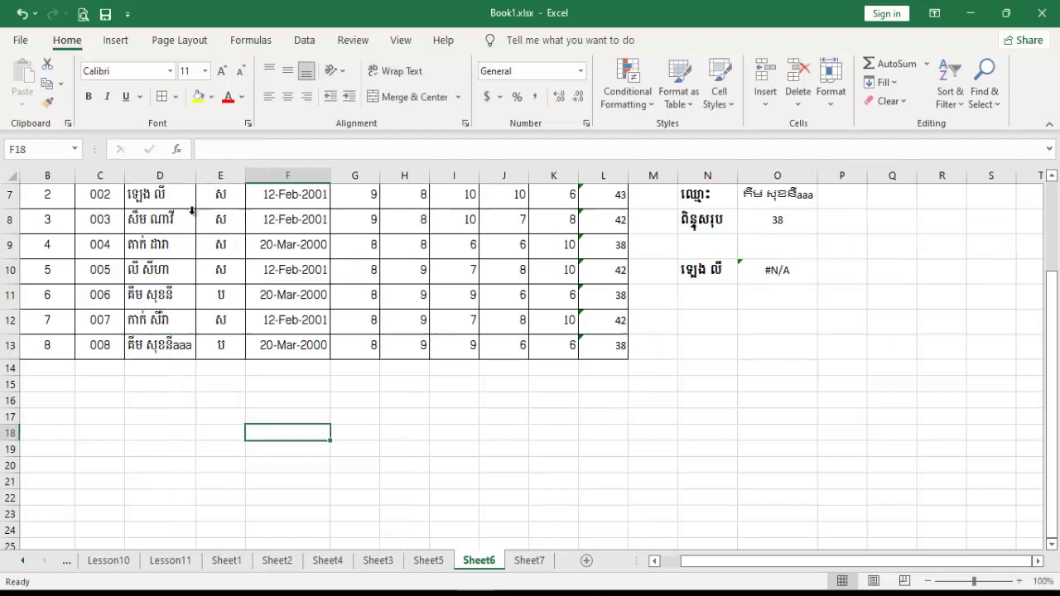
Confirm Sheet7's B10 lookup shows the changed 008 name, comparing with Sheet6
{"action": "left_click", "coordinate": [531, 561]}
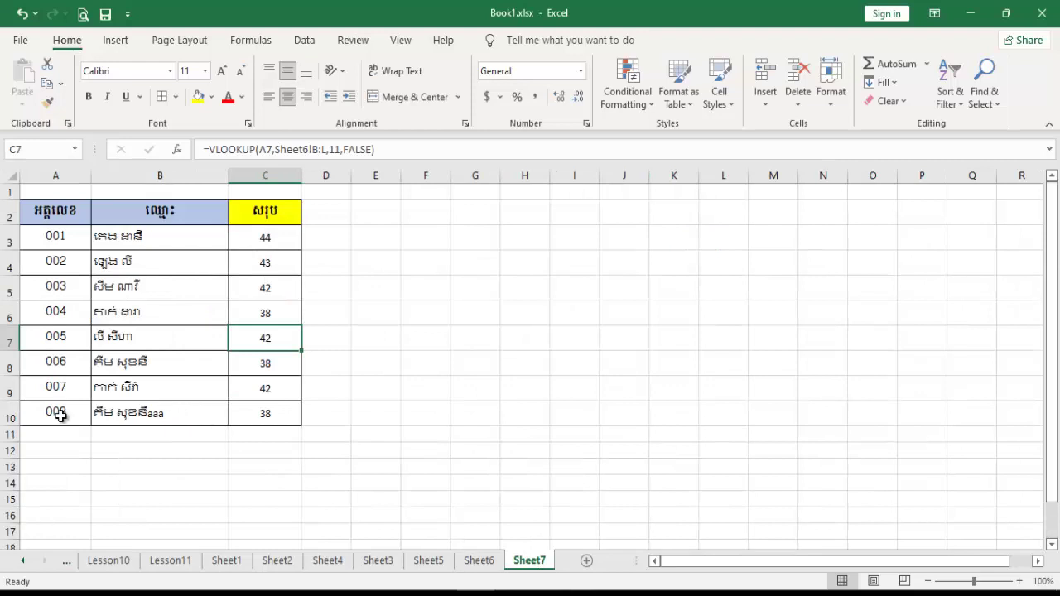
{"action": "left_click", "coordinate": [147, 414]}
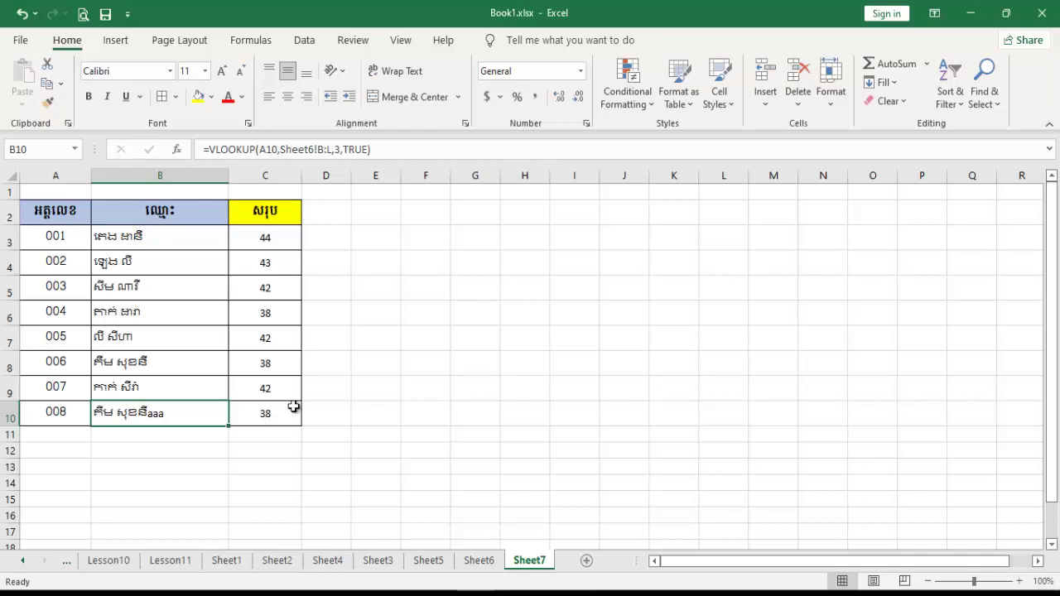
{"action": "left_click", "coordinate": [479, 561]}
{"action": "scroll", "coordinate": [266, 431], "scroll_direction": "up", "scroll_amount": 2}
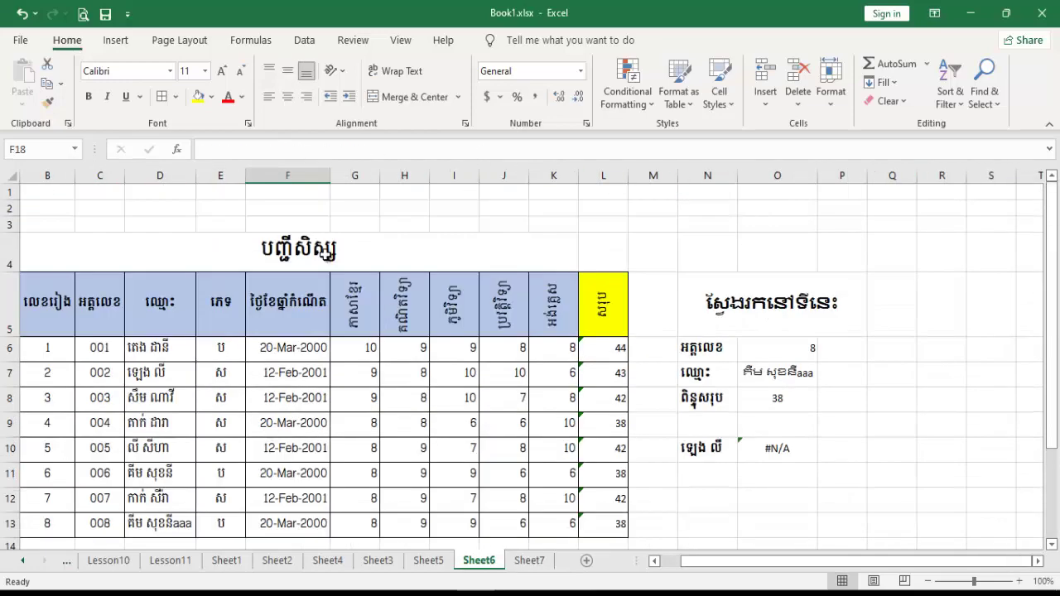
{"action": "scroll", "coordinate": [83, 292], "scroll_direction": "down", "scroll_amount": 1}
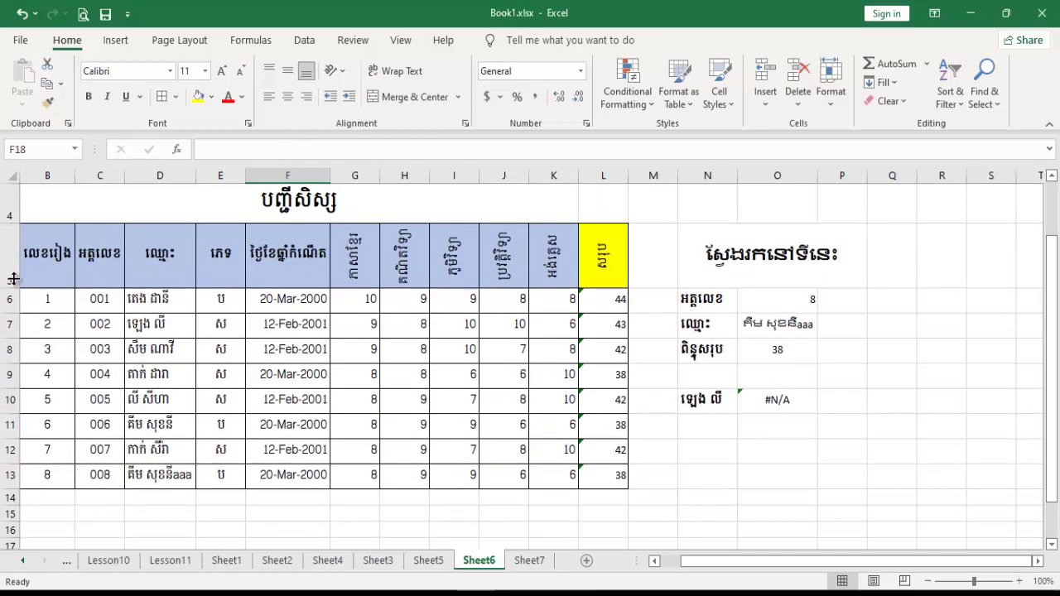
{"action": "left_click", "coordinate": [527, 560]}
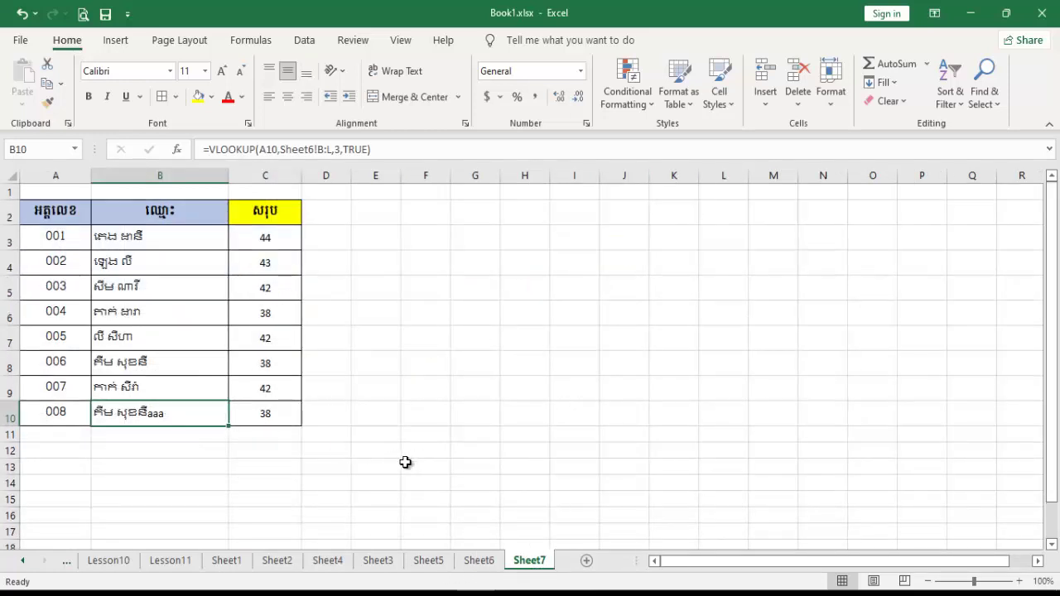
{"action": "left_click", "coordinate": [479, 561]}
{"action": "left_click", "coordinate": [392, 502]}
{"action": "scroll", "coordinate": [179, 424], "scroll_direction": "down", "scroll_amount": 2}
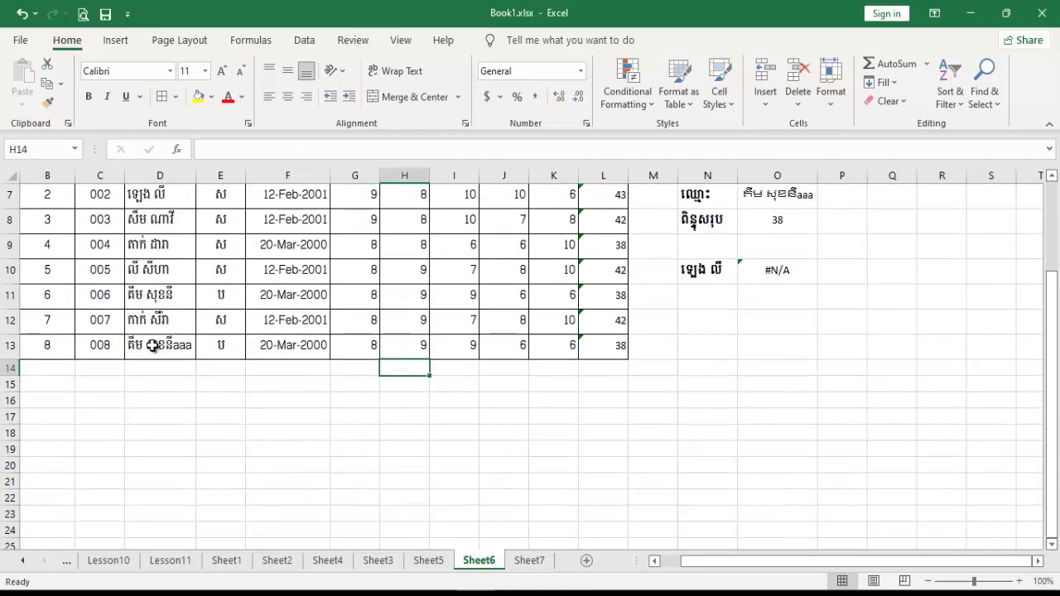
Copy student 008's edited name from Sheet6 and paste it into Sheet7's B12
{"action": "left_click", "coordinate": [157, 345]}
{"action": "key", "text": "ctrl+c"}
{"action": "left_click", "coordinate": [530, 561]}
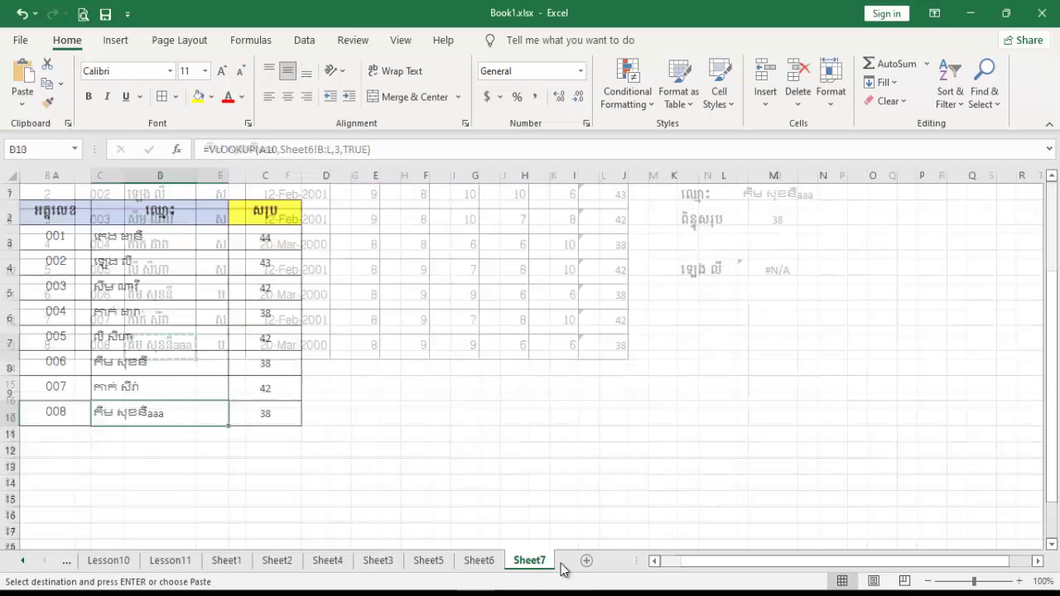
{"action": "left_click", "coordinate": [203, 486]}
{"action": "left_click", "coordinate": [136, 448]}
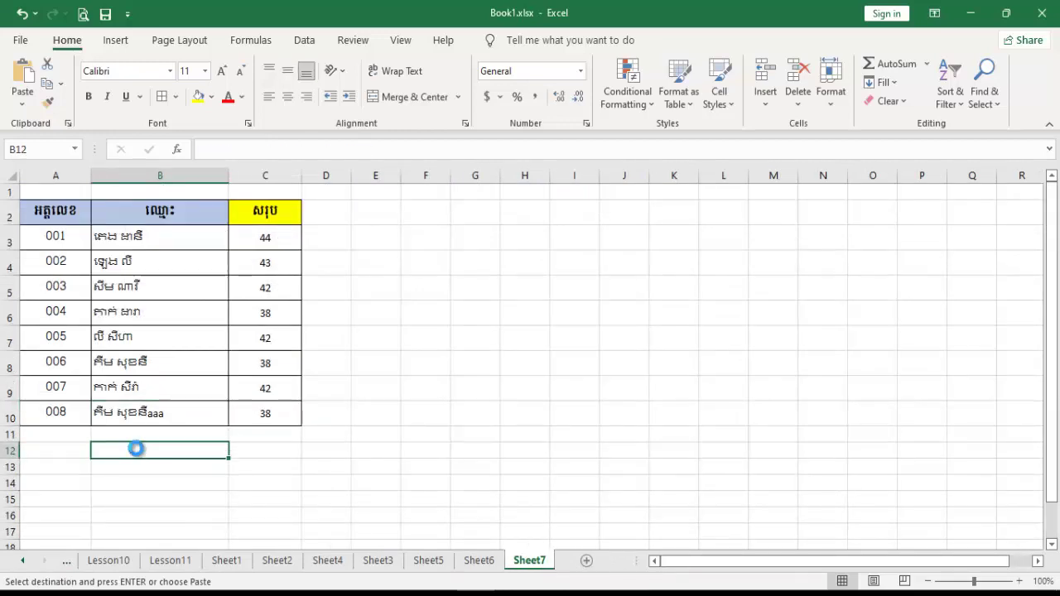
{"action": "key", "text": "ctrl+v"}
{"action": "left_click", "coordinate": [163, 490]}
{"action": "left_click", "coordinate": [174, 449]}
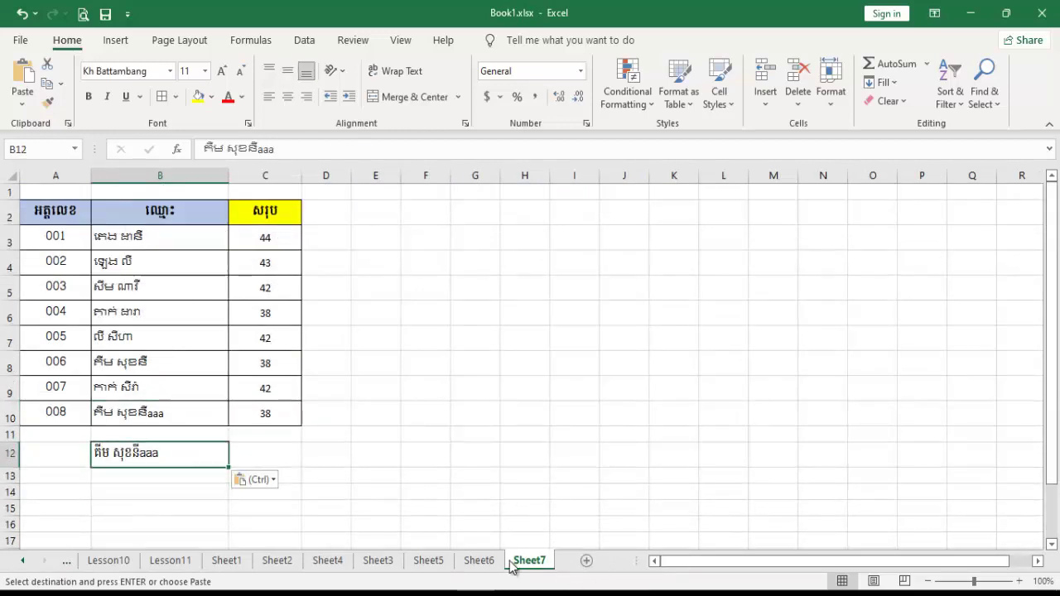
Delete the stray aaa from D13 on Sheet6 and check Sheet7's B10 lookup updates
{"action": "left_click", "coordinate": [479, 561]}
{"action": "double_click", "coordinate": [176, 353]}
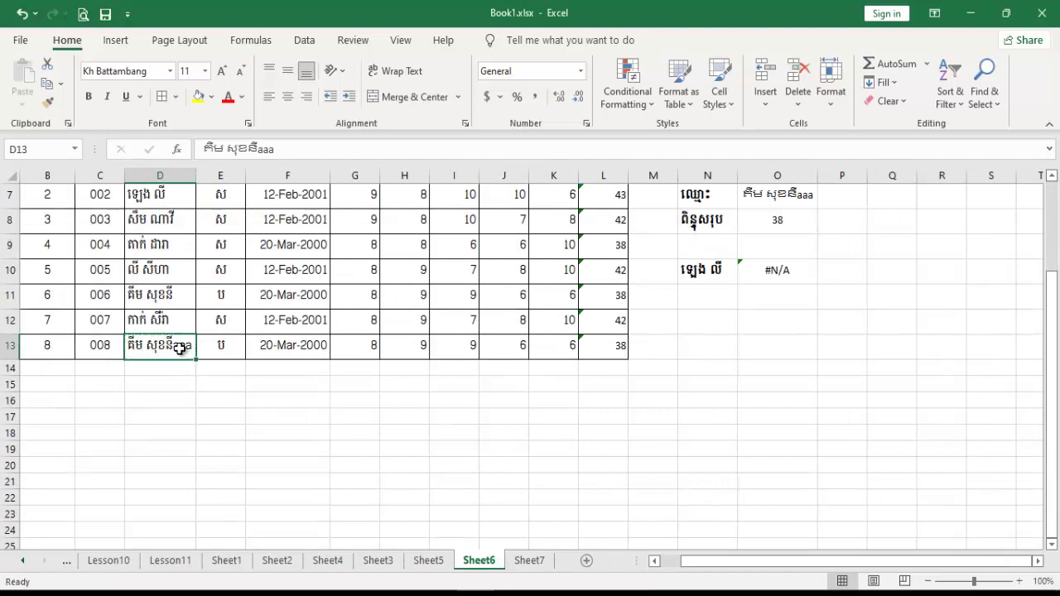
{"action": "left_click_drag", "start_coordinate": [172, 345], "coordinate": [227, 346]}
{"action": "key", "text": "BackSpace"}
{"action": "key", "text": "Return"}
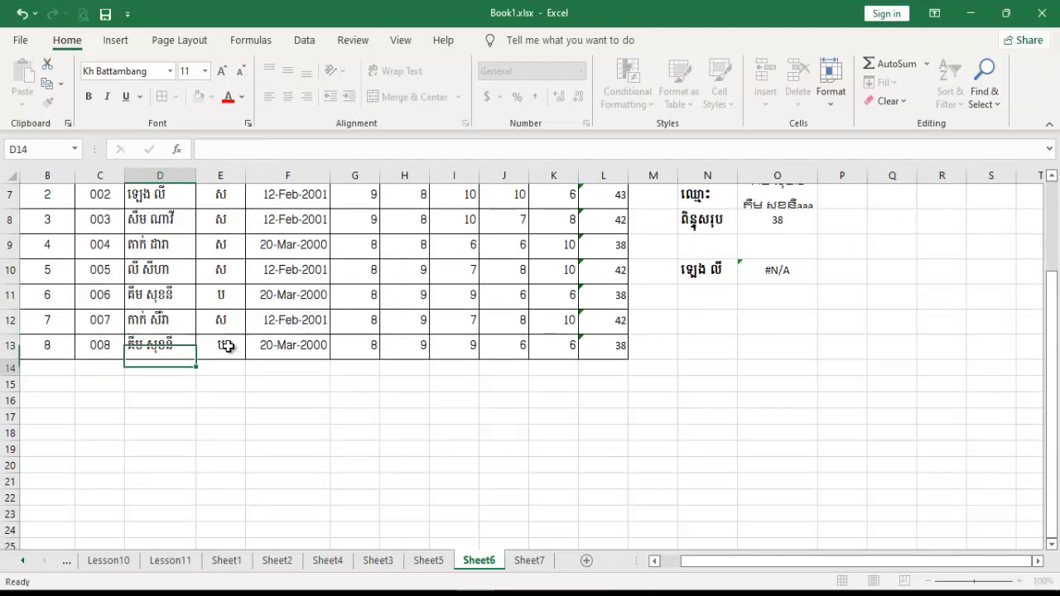
{"action": "left_click", "coordinate": [529, 561]}
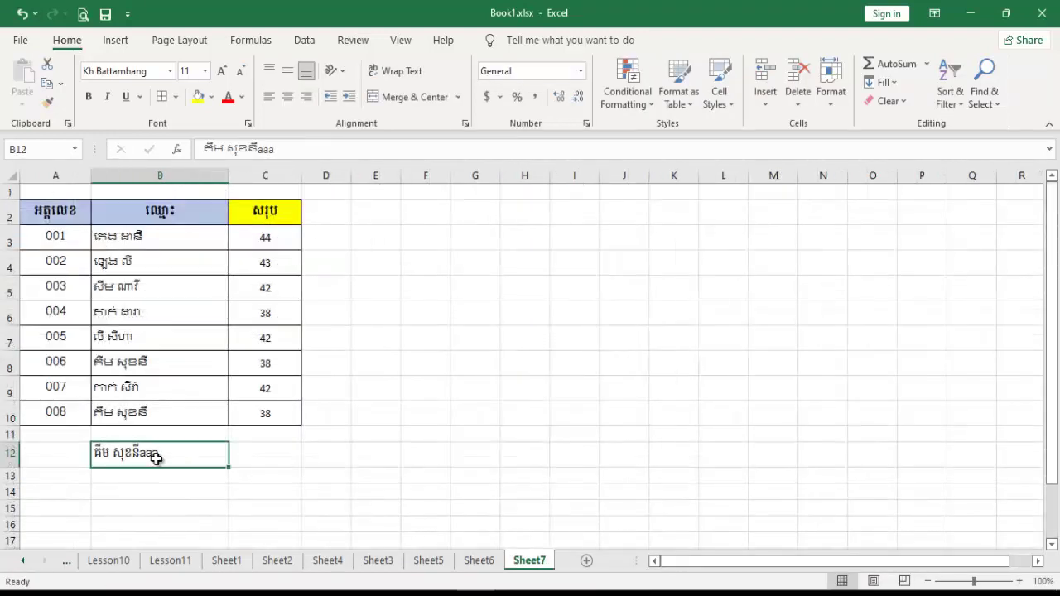
{"action": "left_click", "coordinate": [204, 410]}
Delete row 12 holding the pasted test name on Sheet7
{"action": "left_click", "coordinate": [162, 435]}
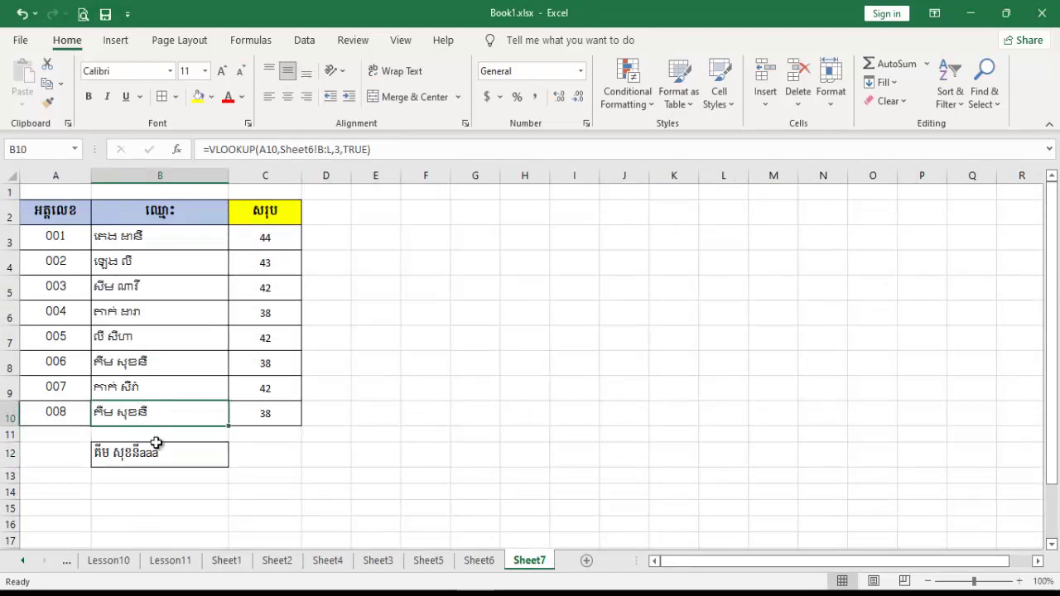
{"action": "left_click", "coordinate": [153, 457]}
{"action": "left_click", "coordinate": [15, 457]}
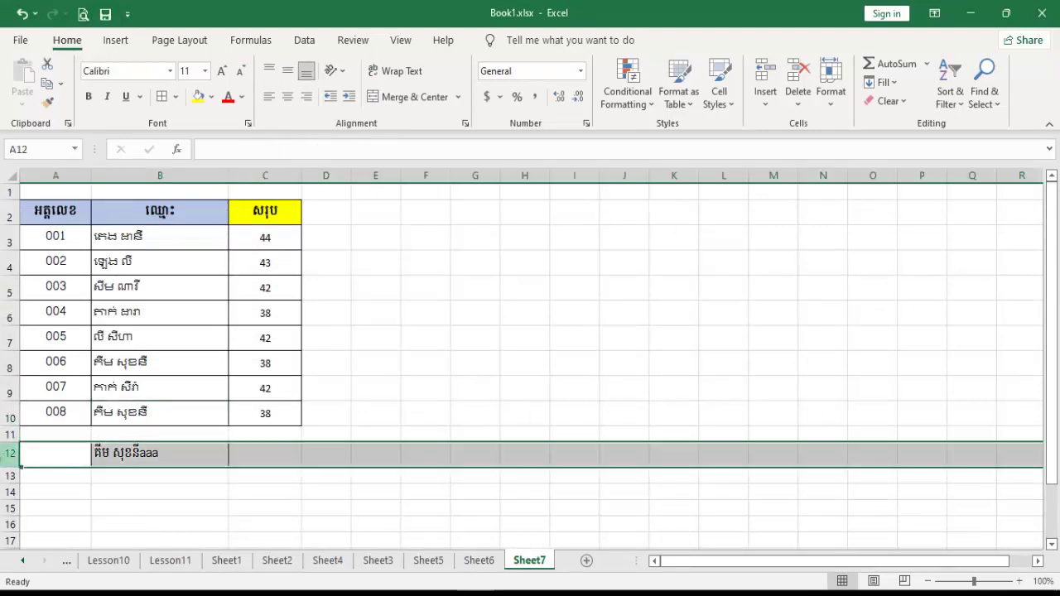
{"action": "right_click", "coordinate": [15, 457]}
{"action": "left_click", "coordinate": [42, 326]}
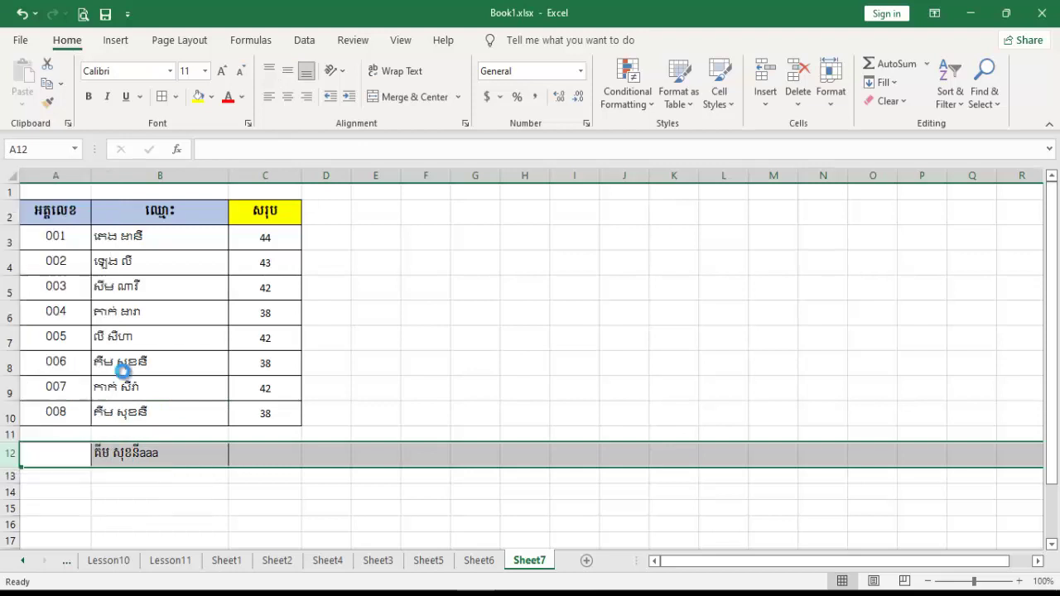
{"action": "left_click", "coordinate": [376, 498]}
{"action": "left_click", "coordinate": [431, 478]}
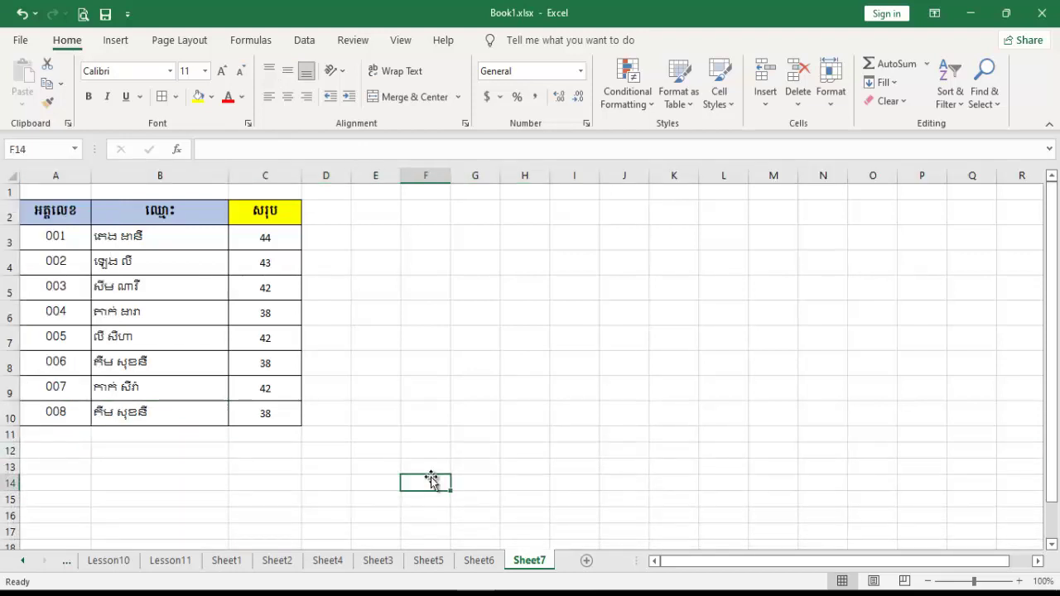
Extend Sheet6's numbering to 9/009 and 10/010 in rows 14–15
{"action": "left_click", "coordinate": [481, 560]}
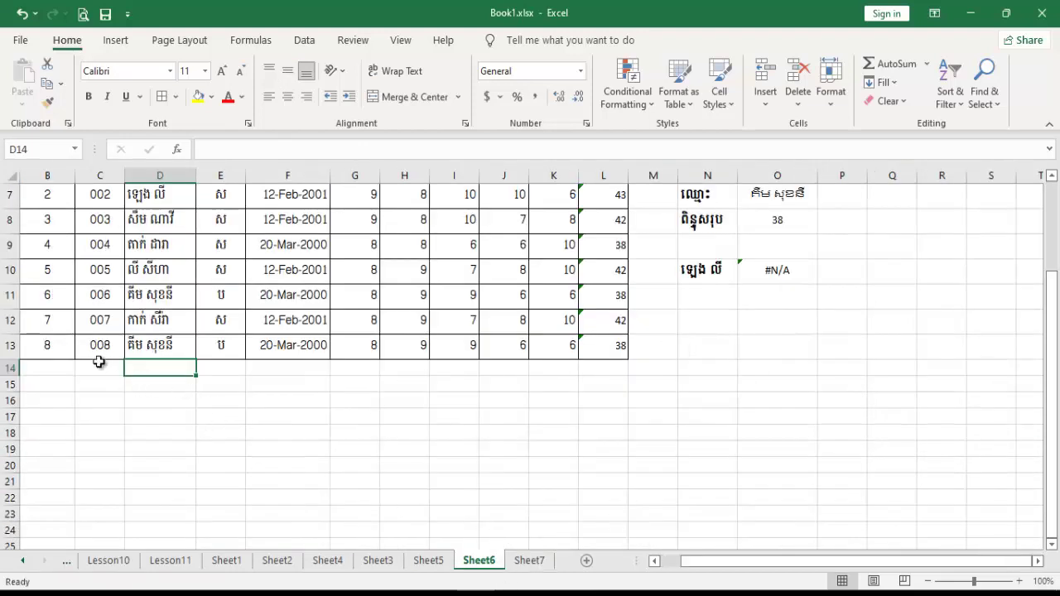
{"action": "left_click", "coordinate": [101, 363]}
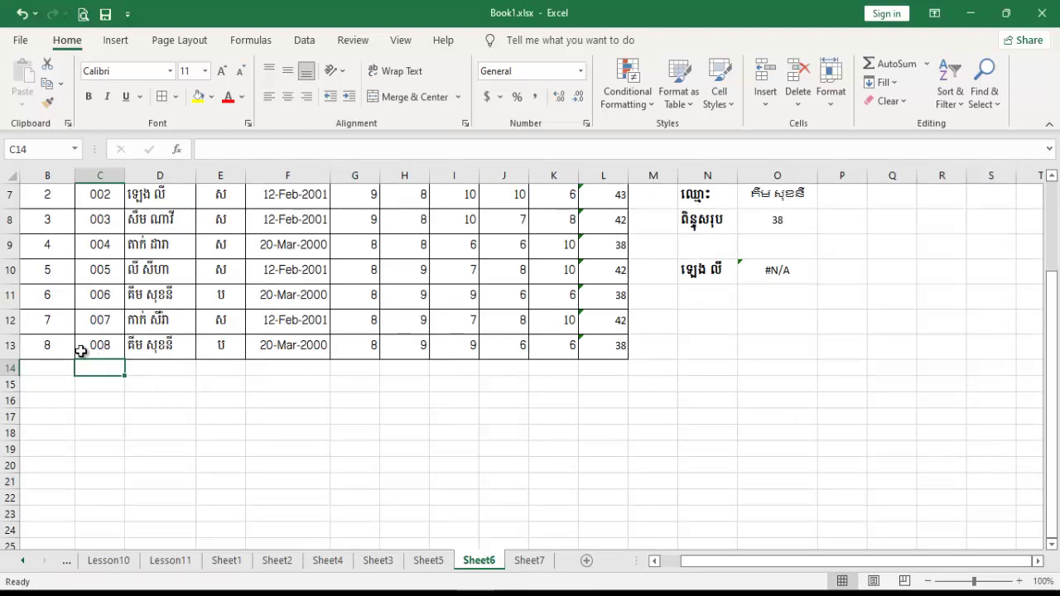
{"action": "mouse_move", "coordinate": [60, 350]}
{"action": "left_mouse_down"}
{"action": "mouse_move", "coordinate": [118, 345]}
{"action": "mouse_move", "coordinate": [124, 397]}
{"action": "left_mouse_up"}
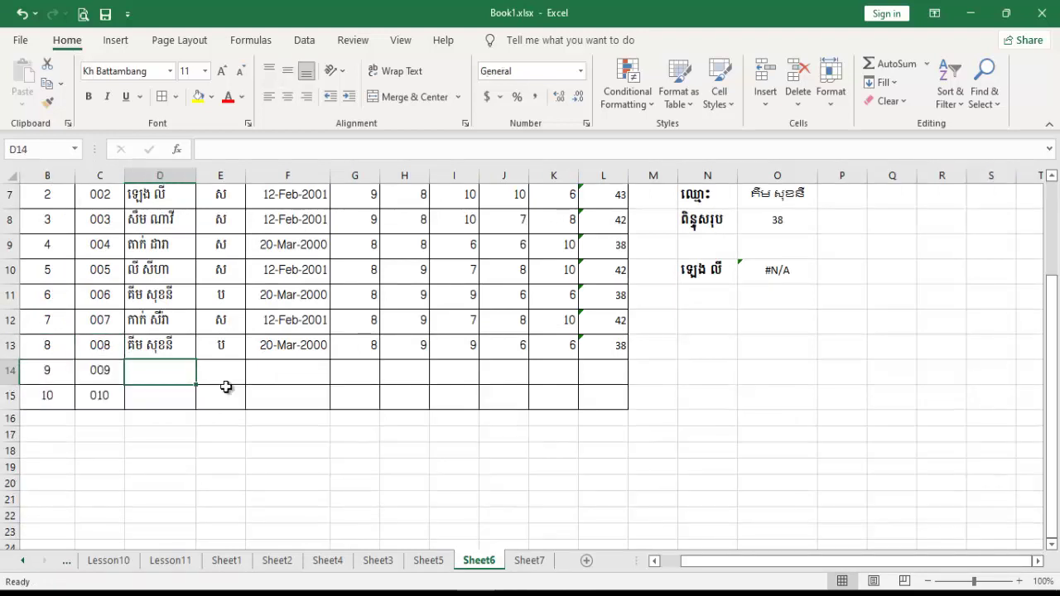
Enter the names Pisey in D14 and Dara in D15
{"action": "type", "text": "Pisey"}
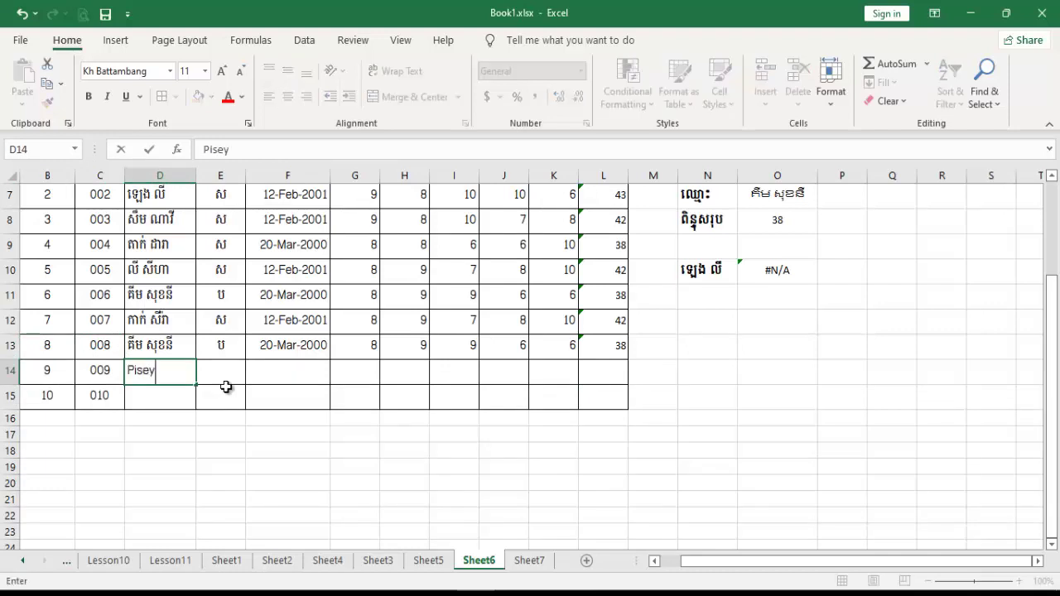
{"action": "key", "text": "Return"}
{"action": "type", "text": "Dara"}
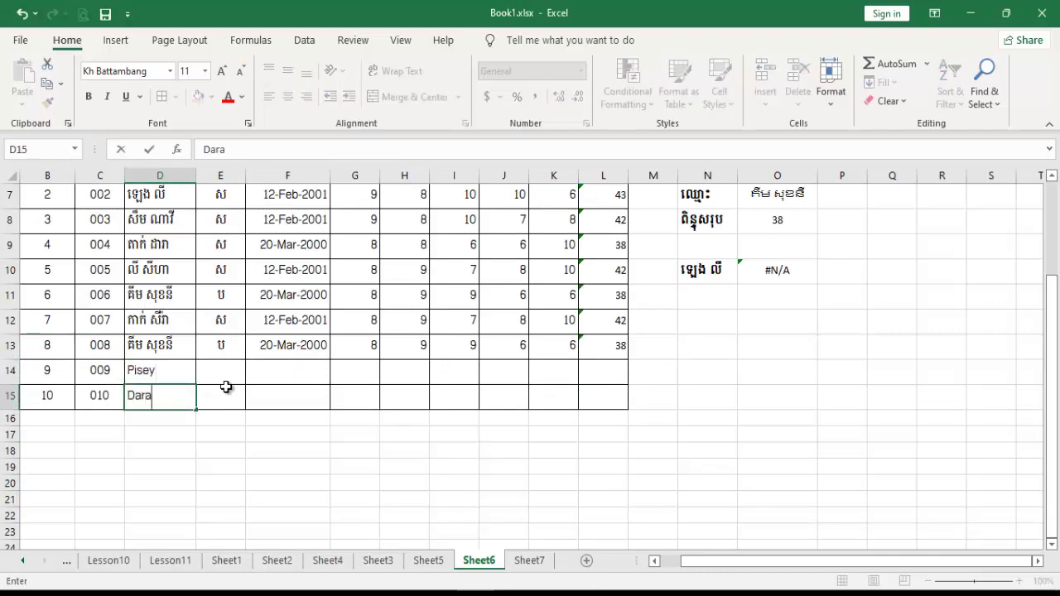
{"action": "left_click", "coordinate": [246, 422]}
{"action": "left_click", "coordinate": [184, 393]}
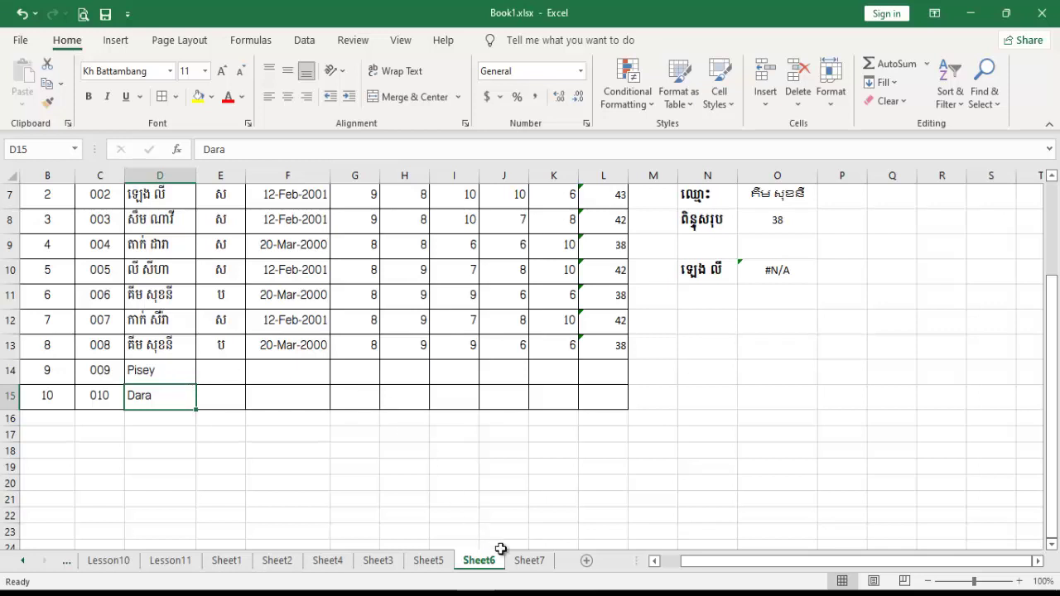
{"action": "left_click", "coordinate": [522, 563]}
{"action": "left_click", "coordinate": [73, 411]}
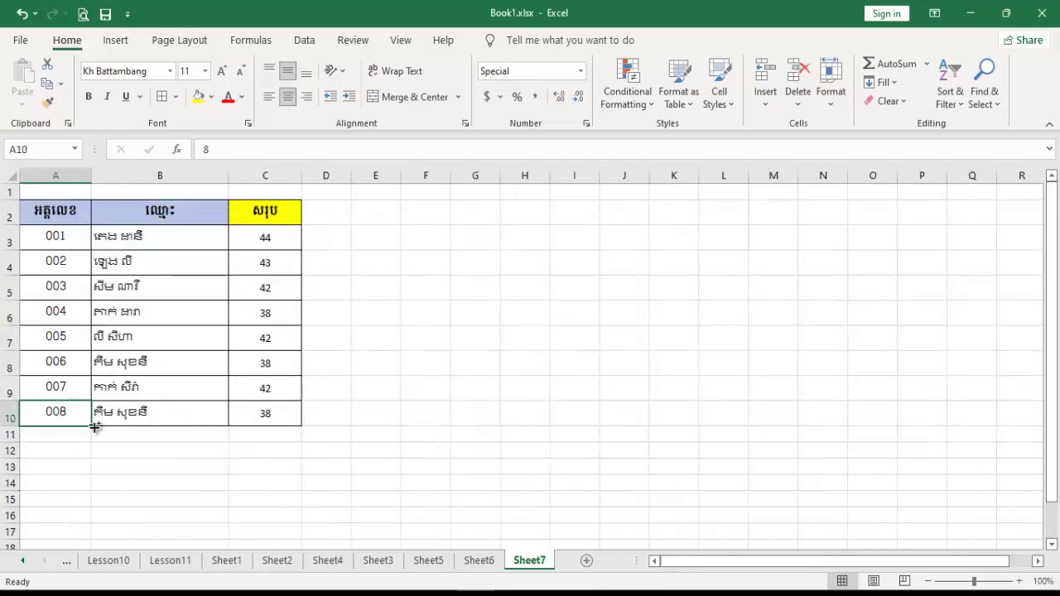
Copy the name lookup from B10 down to B11:B12
{"action": "left_click", "coordinate": [218, 416]}
{"action": "left_click_drag", "start_coordinate": [227, 427], "coordinate": [226, 458]}
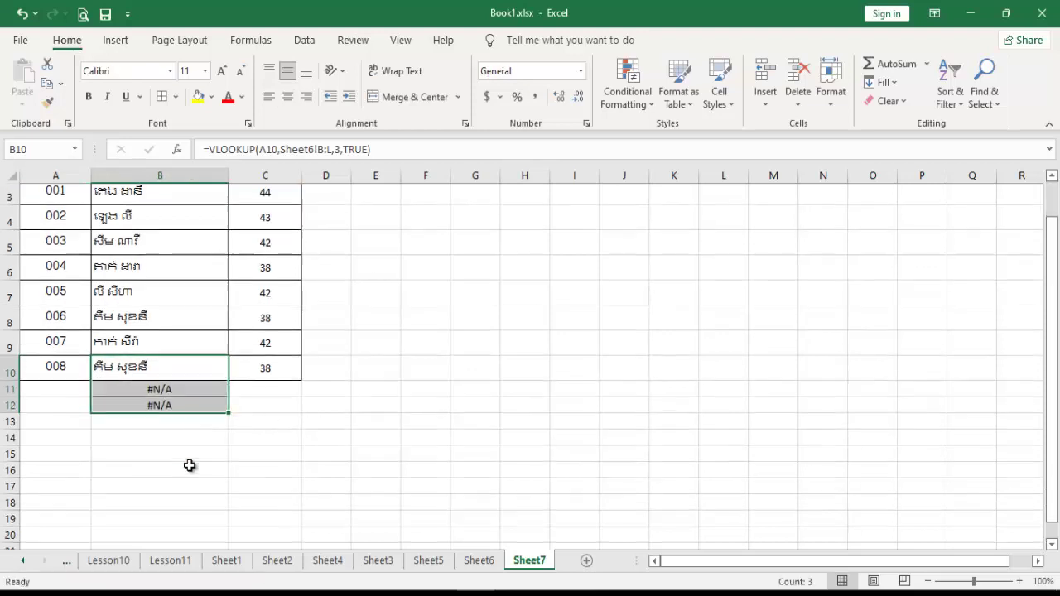
{"action": "scroll", "coordinate": [189, 398], "scroll_direction": "down", "scroll_amount": 2}
{"action": "left_click", "coordinate": [165, 294]}
{"action": "double_click", "coordinate": [169, 293]}
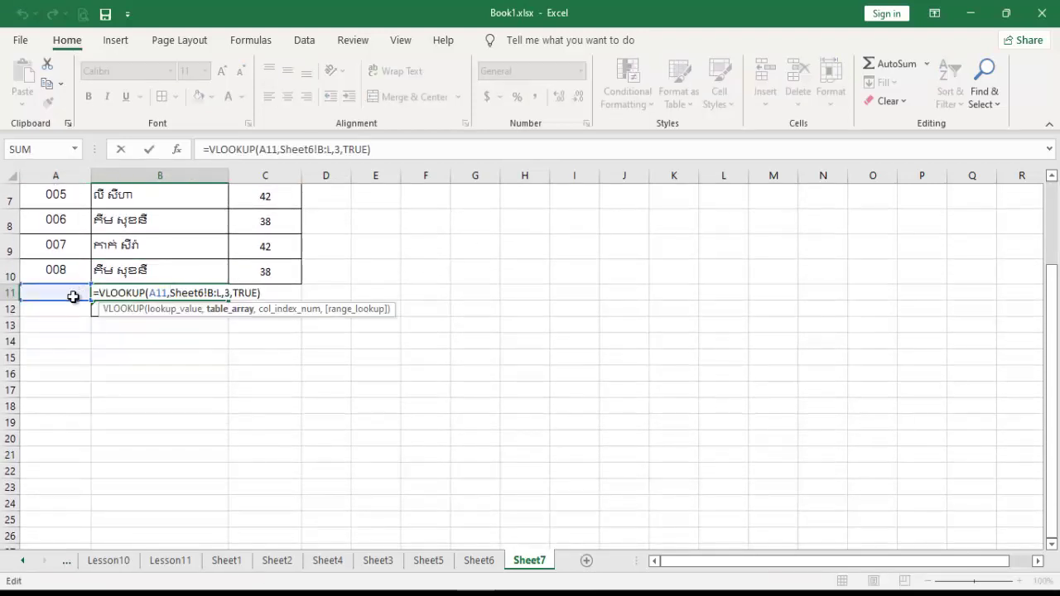
{"action": "key", "text": "Escape"}
Enter IDs 009 and 010 in A11 and A12
{"action": "left_click", "coordinate": [63, 291]}
{"action": "type", "text": "009"}
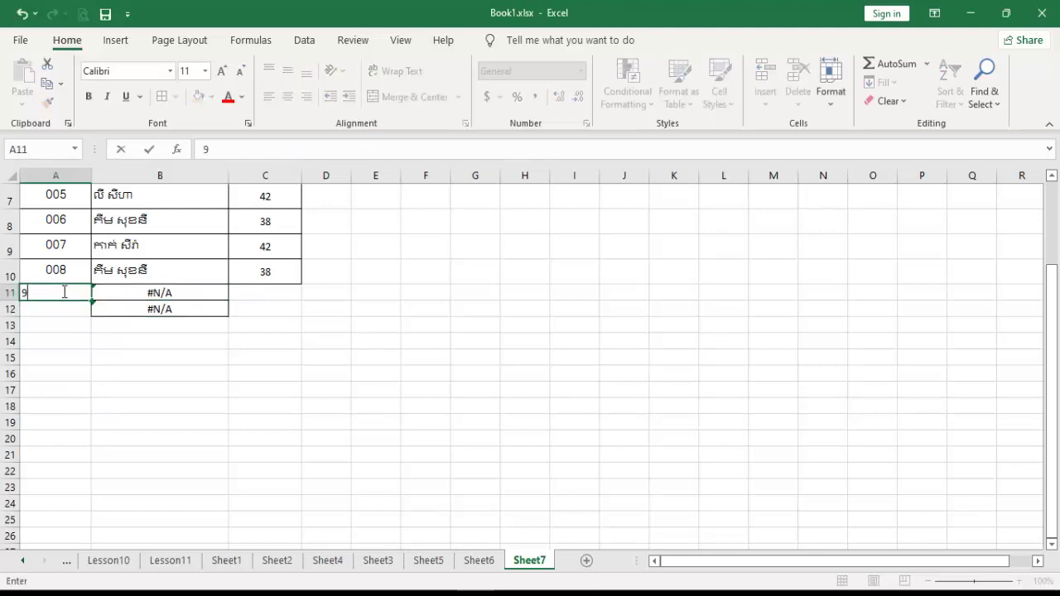
{"action": "key", "text": "Return"}
{"action": "type", "text": "01"}
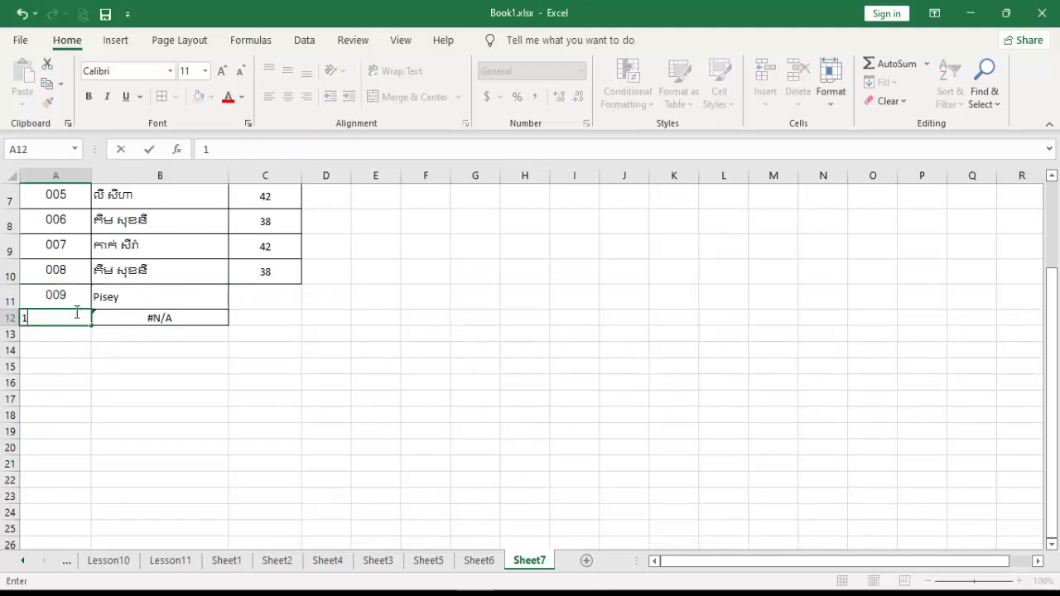
{"action": "type", "text": "0"}
{"action": "key", "text": "Return"}
{"action": "left_click", "coordinate": [138, 359]}
{"action": "left_click_drag", "start_coordinate": [56, 299], "coordinate": [256, 316]}
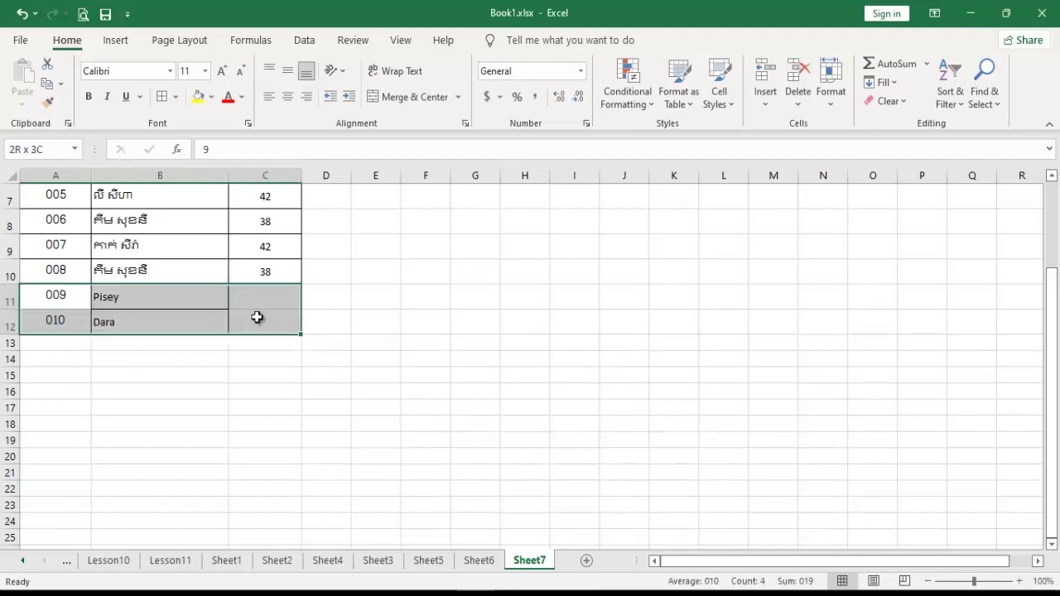
{"action": "left_click", "coordinate": [382, 319]}
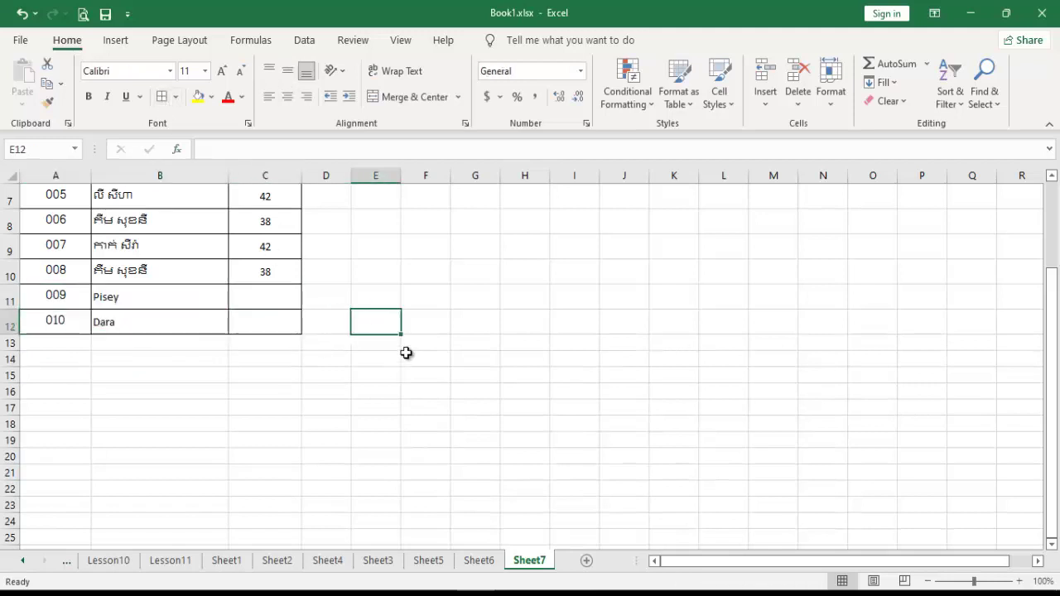
{"action": "scroll", "coordinate": [406, 353], "scroll_direction": "up", "scroll_amount": 2}
{"action": "left_click", "coordinate": [406, 353]}
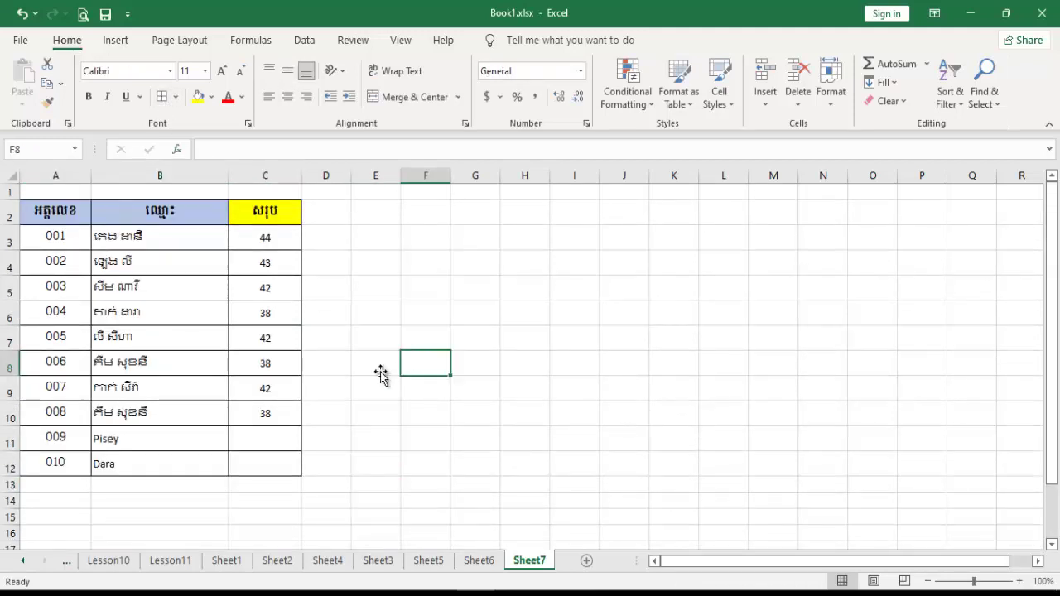
Copy the total lookup down to C11:C12 and remove the stray backslash from C11's Sheet6 reference
{"action": "left_click", "coordinate": [265, 416]}
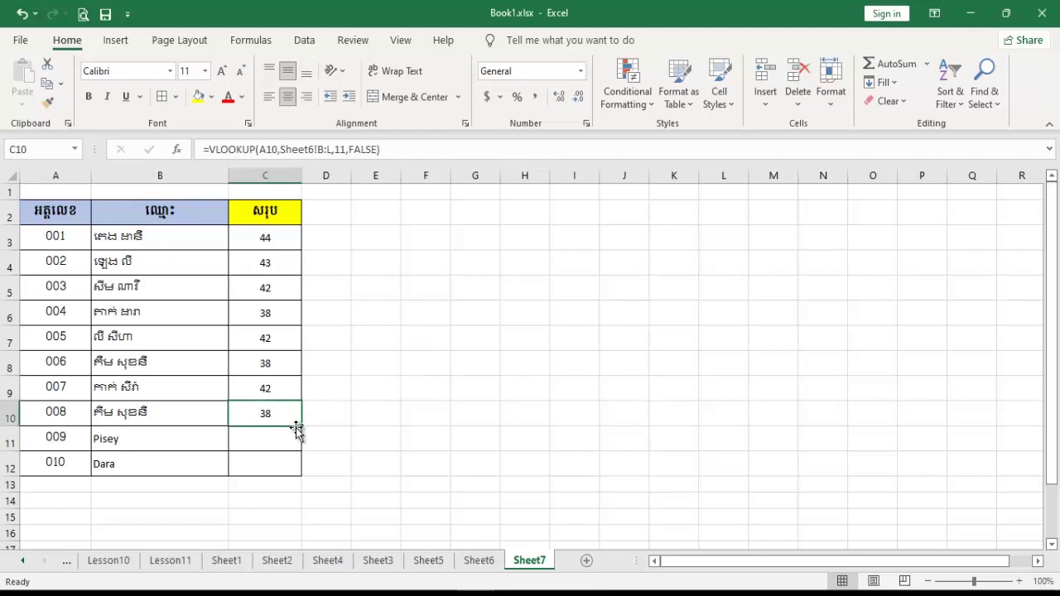
{"action": "left_click_drag", "start_coordinate": [300, 427], "coordinate": [299, 476]}
{"action": "left_click", "coordinate": [497, 437]}
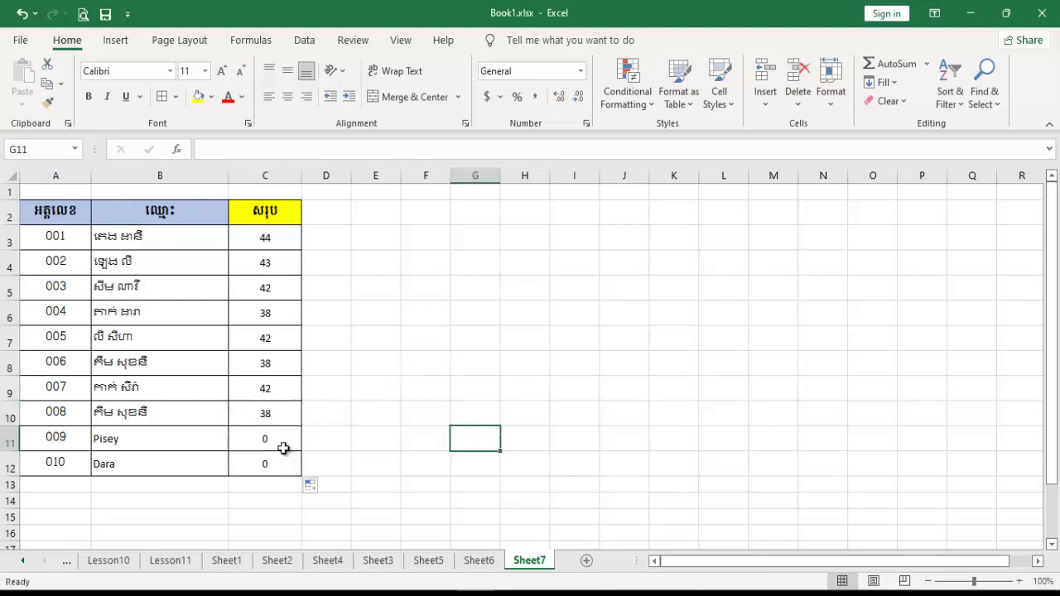
{"action": "left_click", "coordinate": [283, 454]}
{"action": "double_click", "coordinate": [280, 439]}
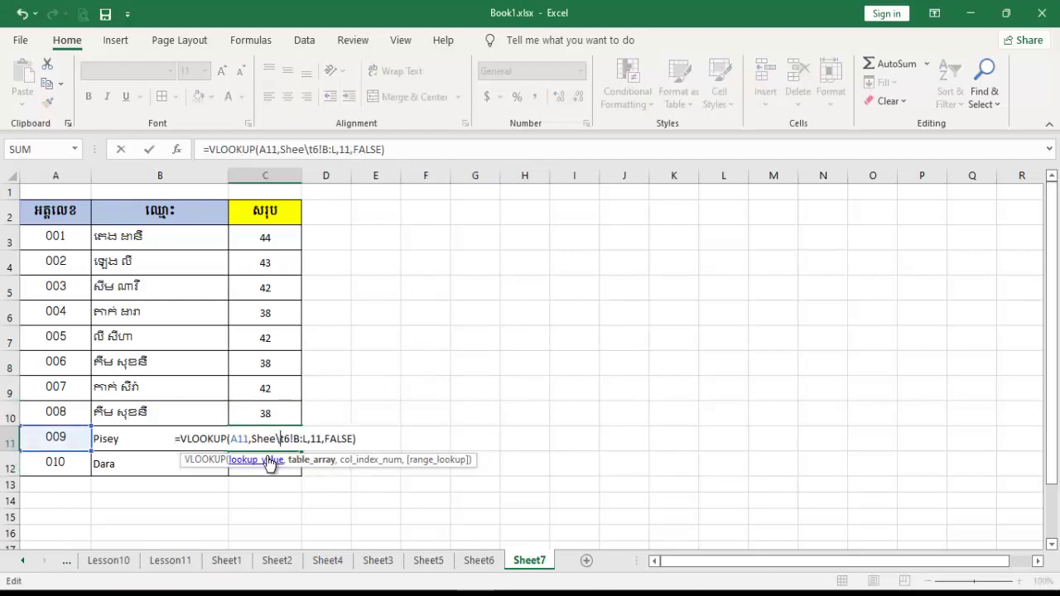
{"action": "key", "text": "BackSpace"}
{"action": "key", "text": "Return"}
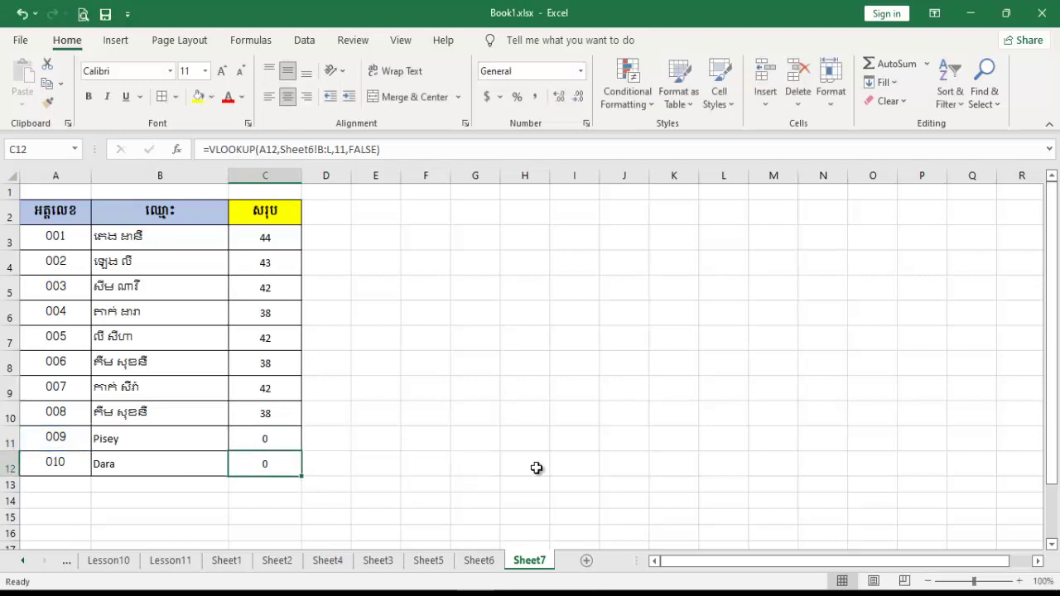
{"action": "left_click", "coordinate": [539, 467]}
{"action": "left_click", "coordinate": [479, 561]}
On Sheet6, enter totals 50 for Pisey in L14 and 45 for Dara in L15
{"action": "left_click", "coordinate": [616, 378]}
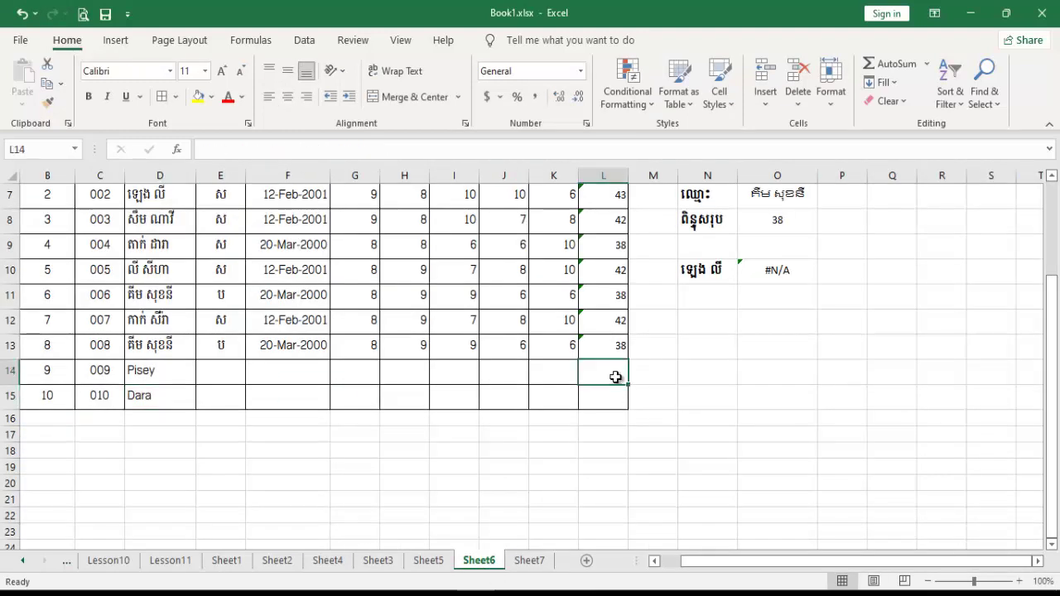
{"action": "type", "text": "50"}
{"action": "key", "text": "Return"}
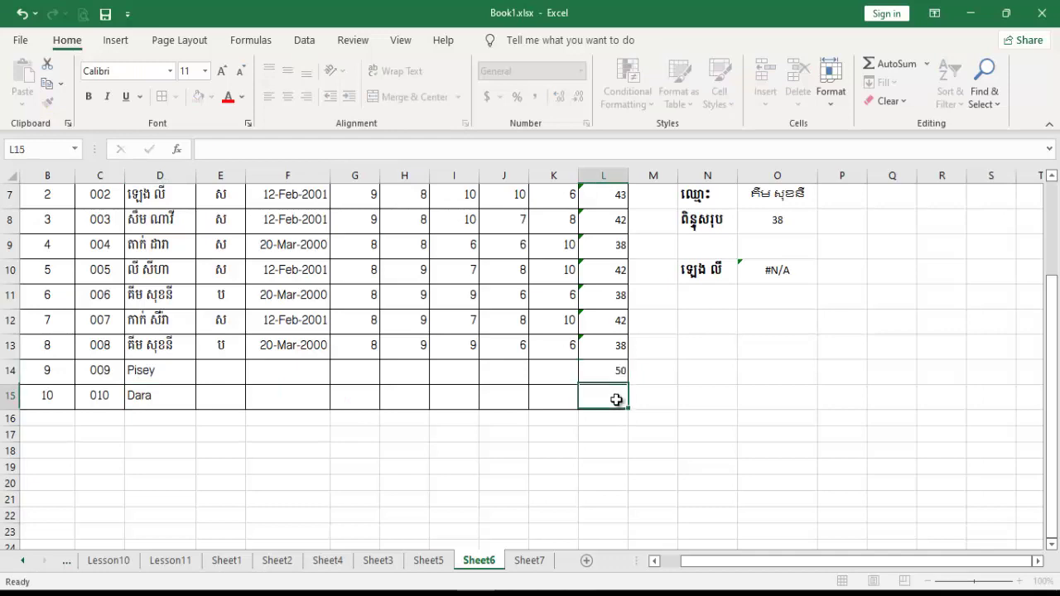
{"action": "type", "text": "45"}
{"action": "left_click", "coordinate": [652, 454]}
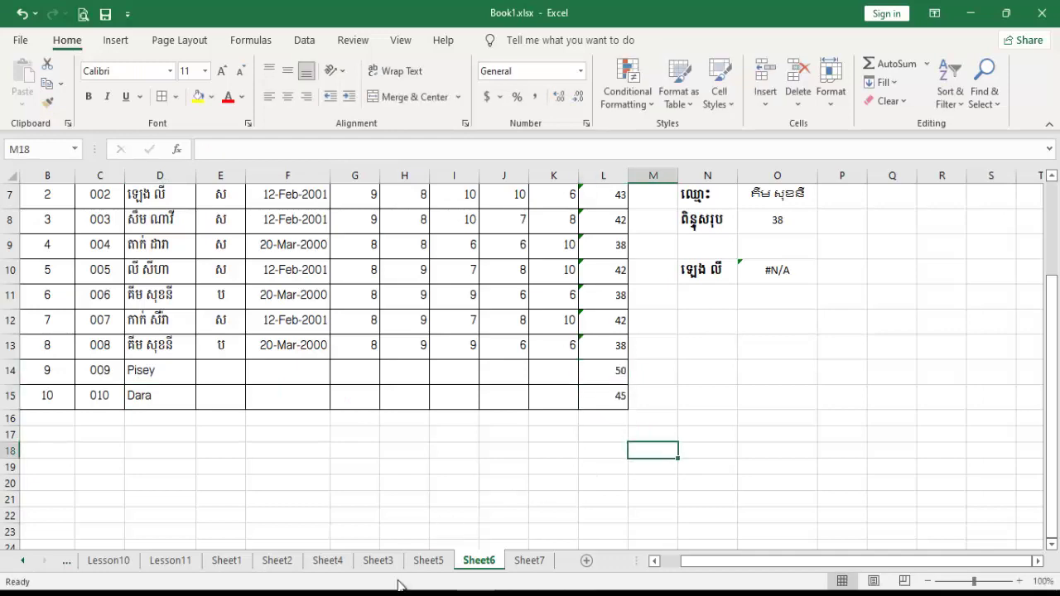
On Sheet7, select C11:C12 to confirm the lookup totals show 50 and 45
{"action": "left_click", "coordinate": [529, 561]}
{"action": "left_click", "coordinate": [270, 448]}
{"action": "left_click_drag", "start_coordinate": [269, 448], "coordinate": [269, 466]}
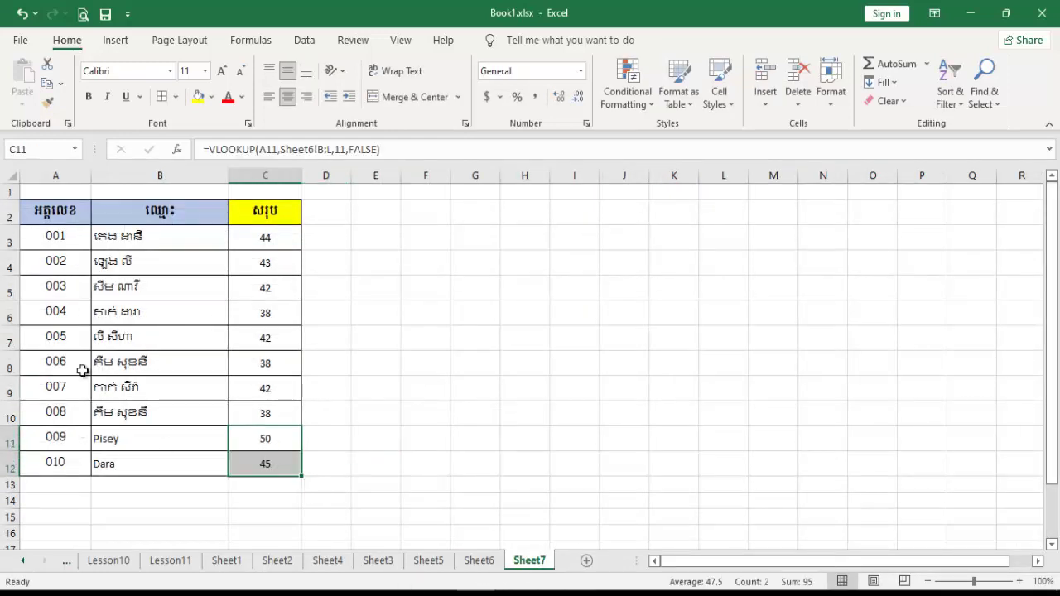